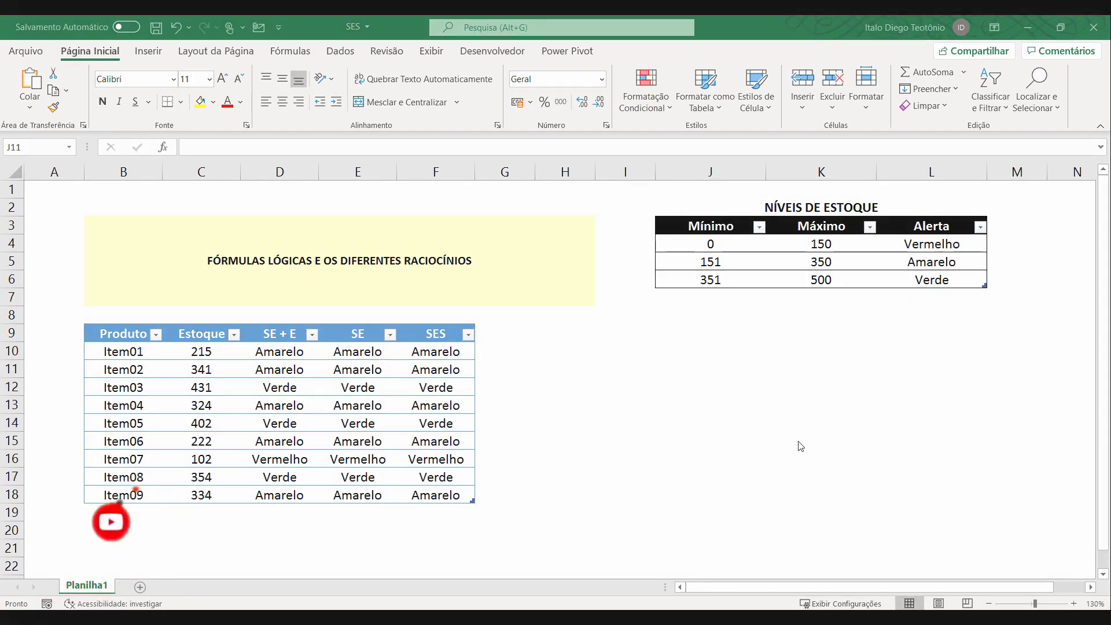
Examine the minimum, maximum and alert colour of each level in the NÍVEIS DE ESTOQUE table.
left_click(441, 335)
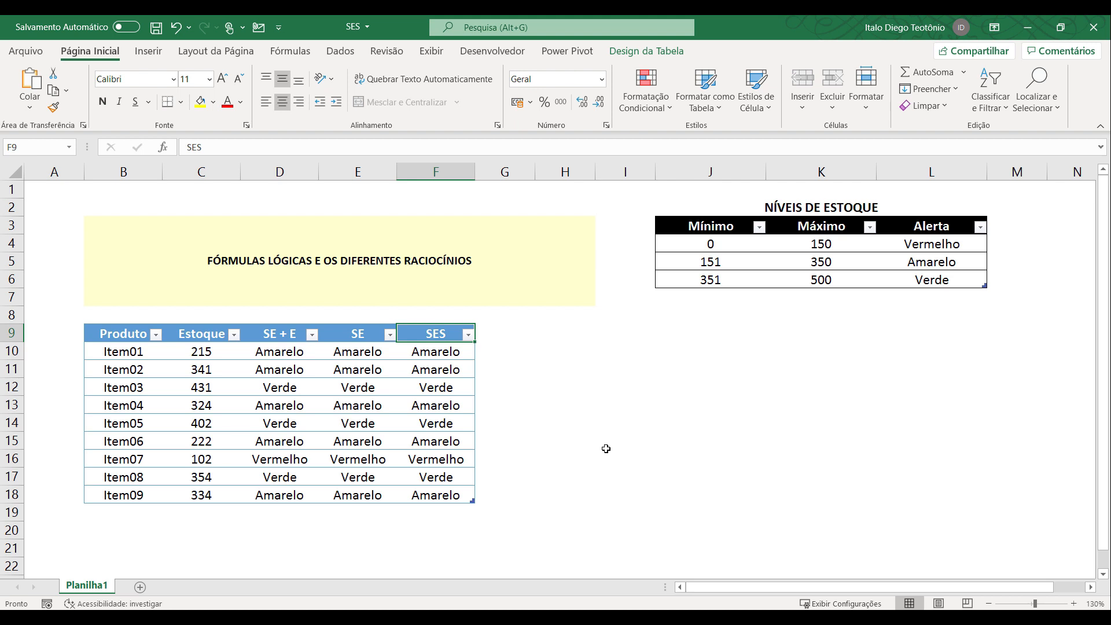
left_click_drag(723, 224, 967, 280)
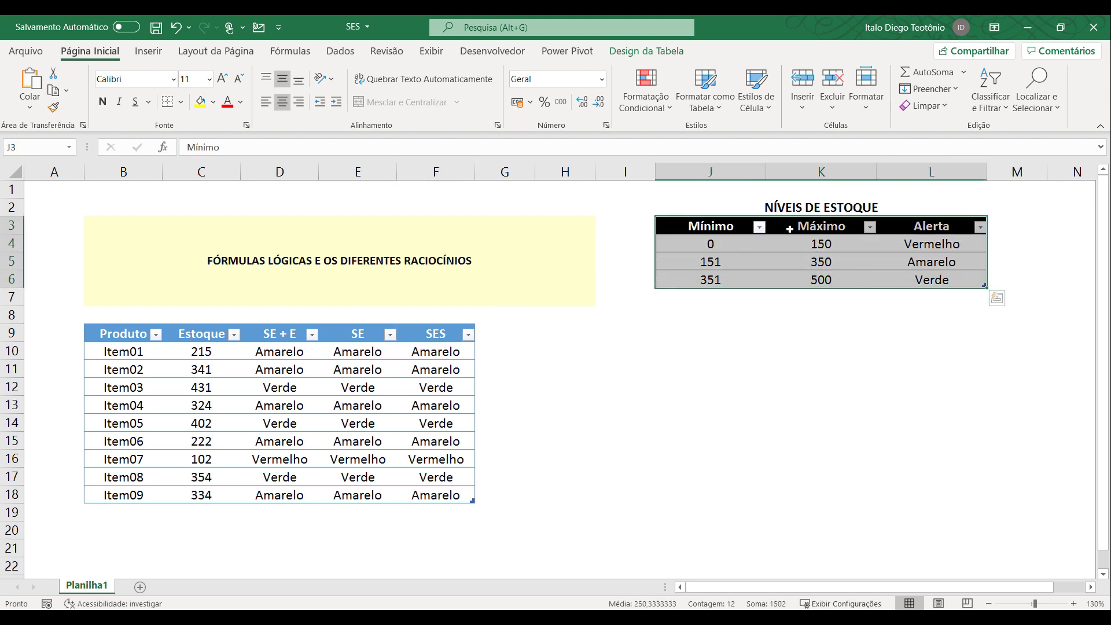
left_click(942, 245)
left_click(941, 262)
left_click(938, 281)
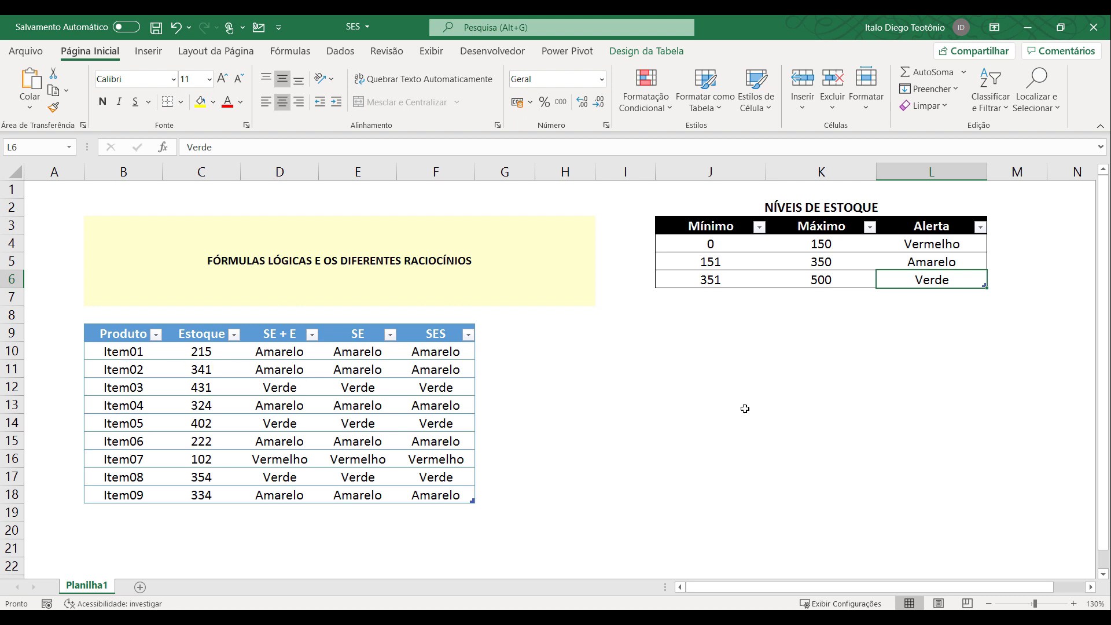
left_click(709, 243)
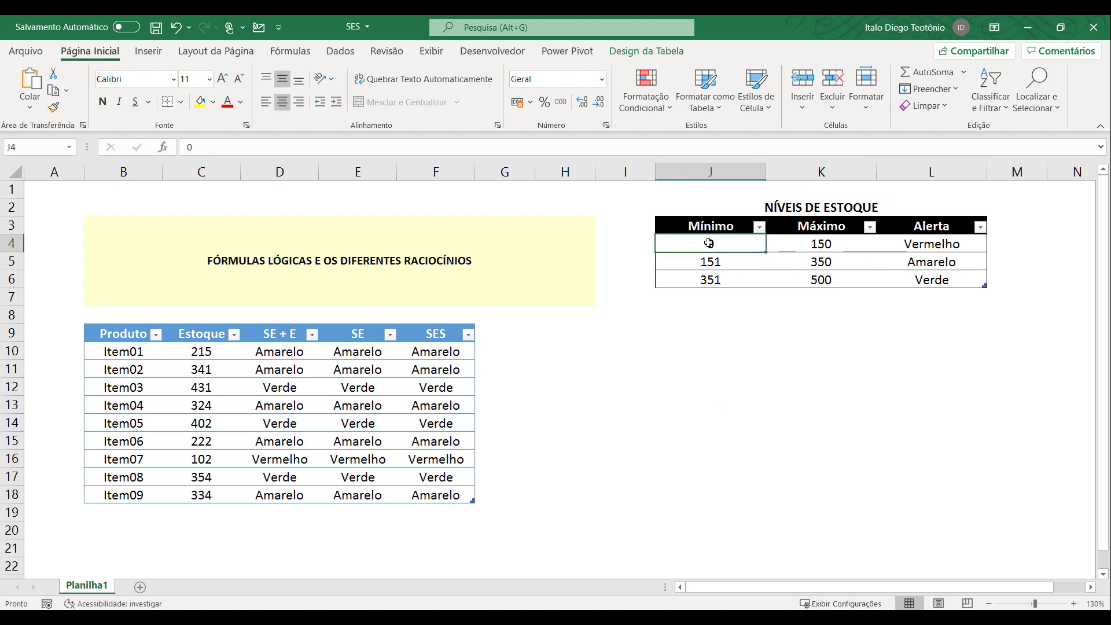
left_click_drag(851, 241, 716, 246)
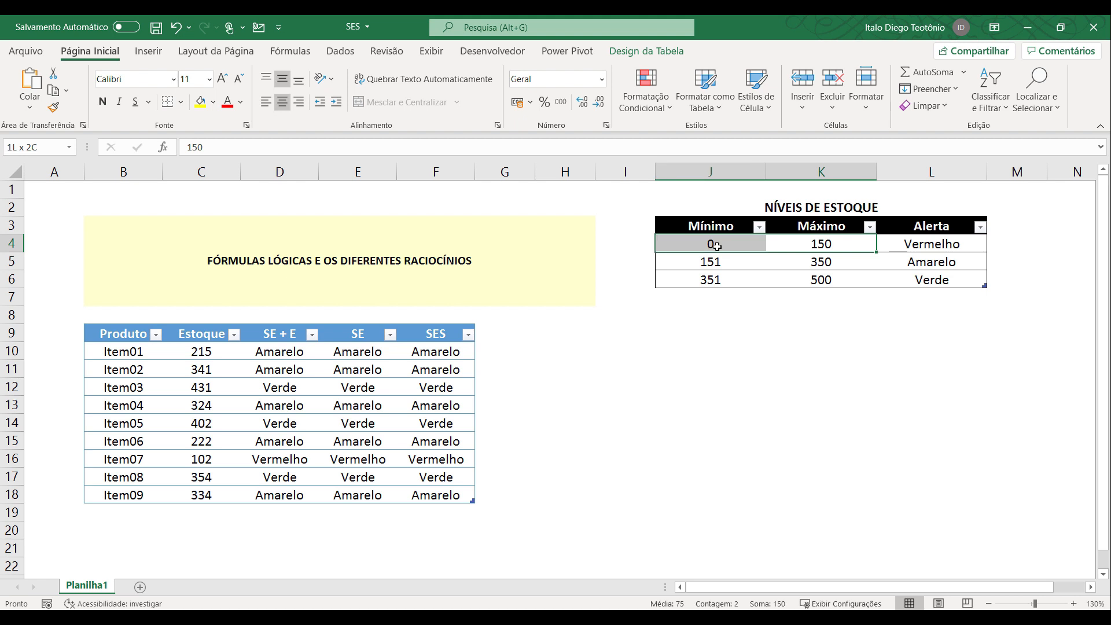
left_click(954, 243)
left_click_drag(722, 264, 820, 266)
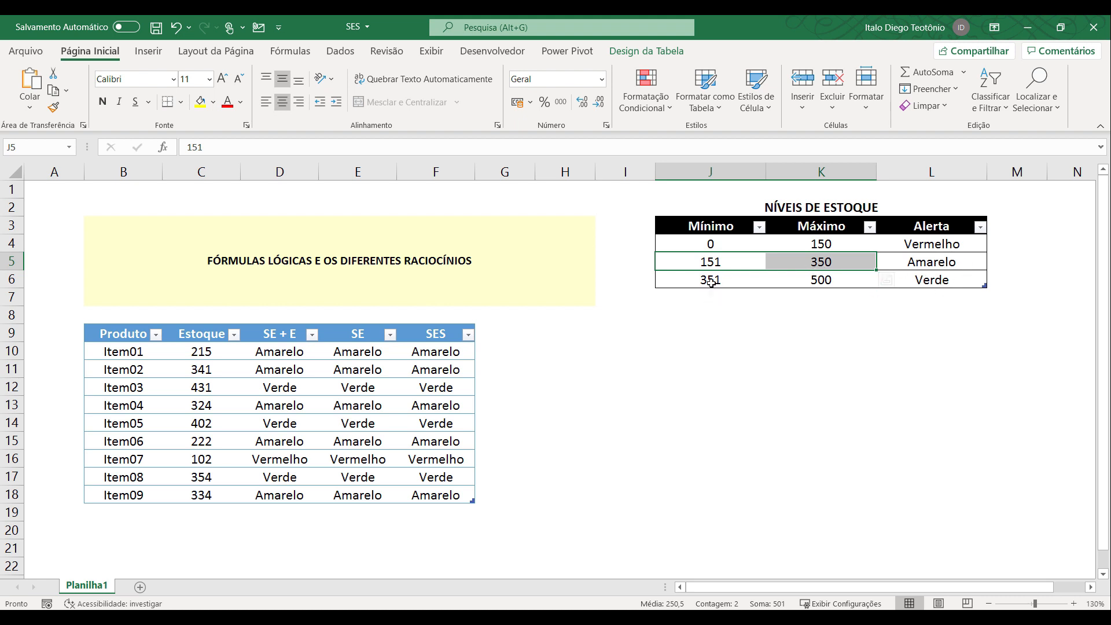
left_click(926, 284)
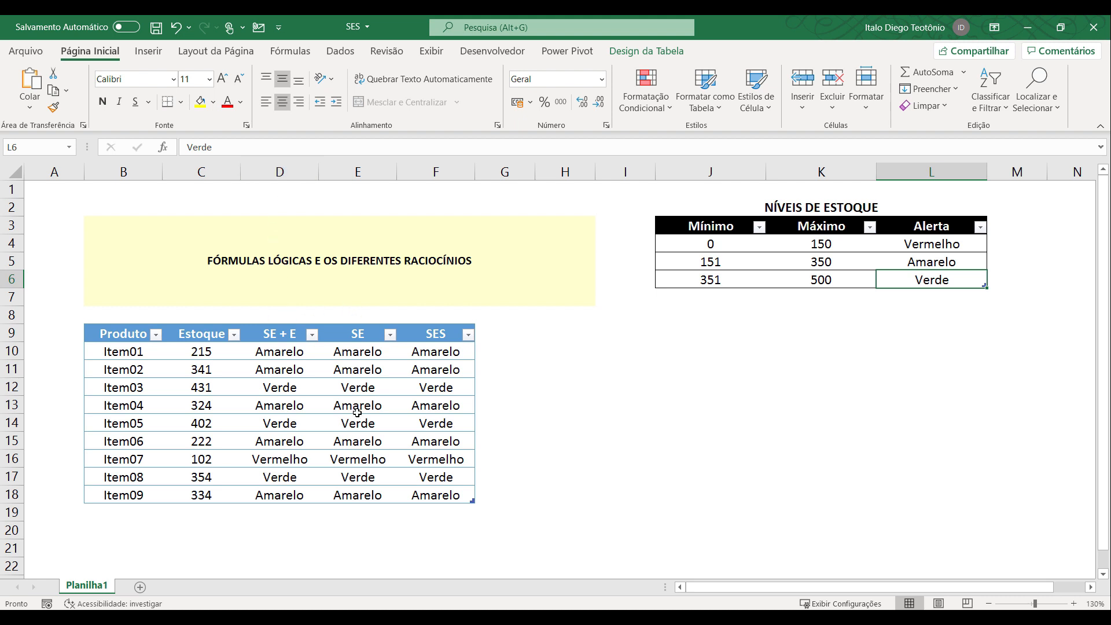
Compare the existing formulas for Item01 in the SE + E, SE and SES columns.
left_click(284, 330)
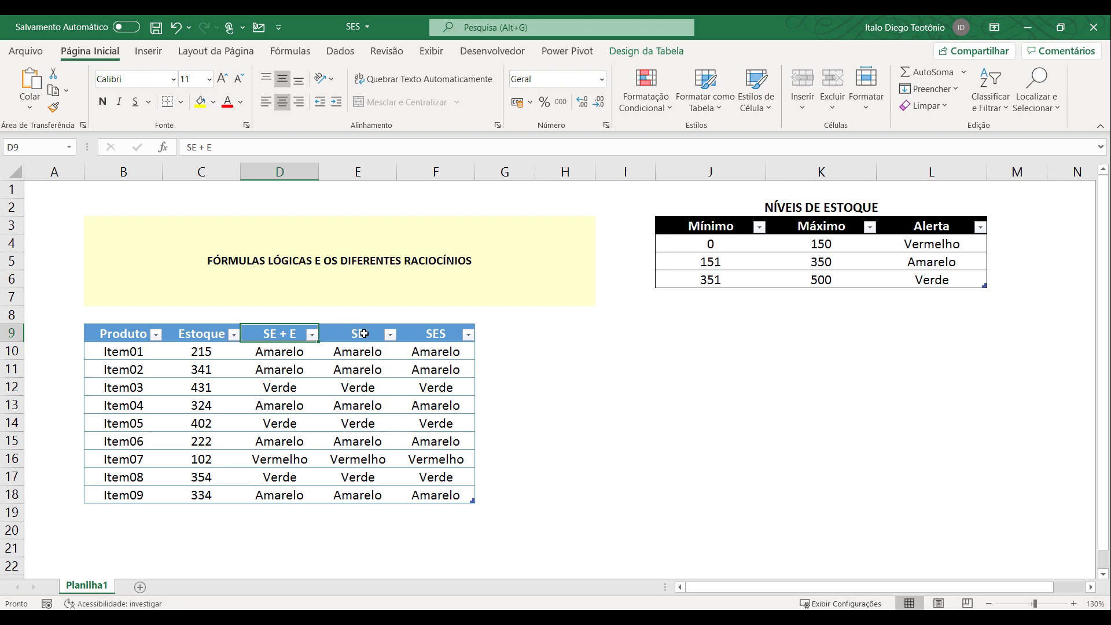
left_click(432, 334)
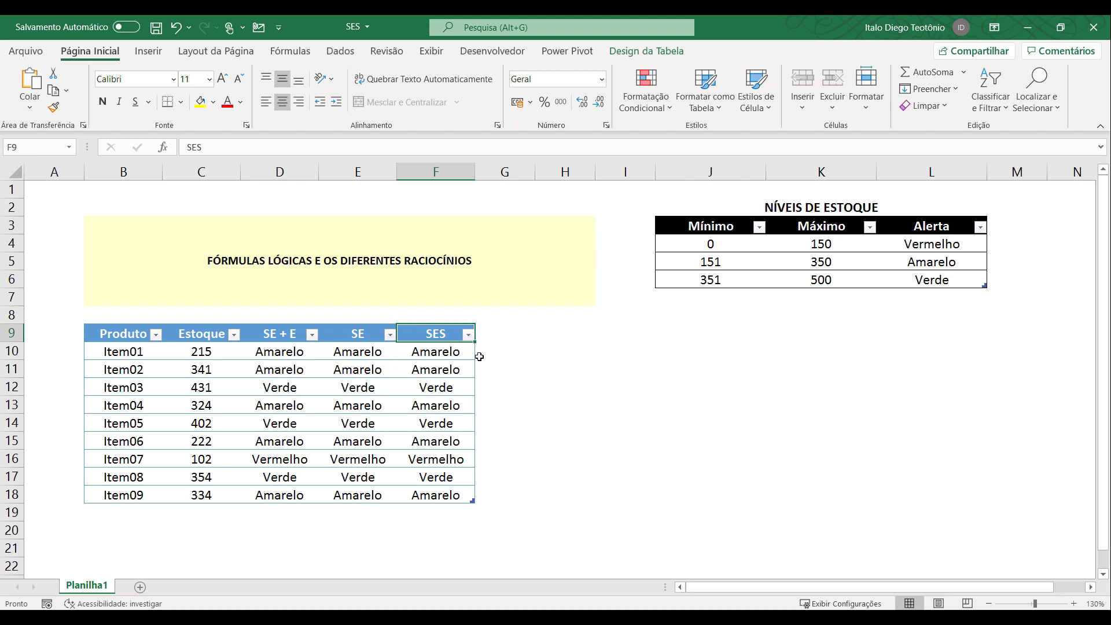
left_click_drag(282, 351, 435, 352)
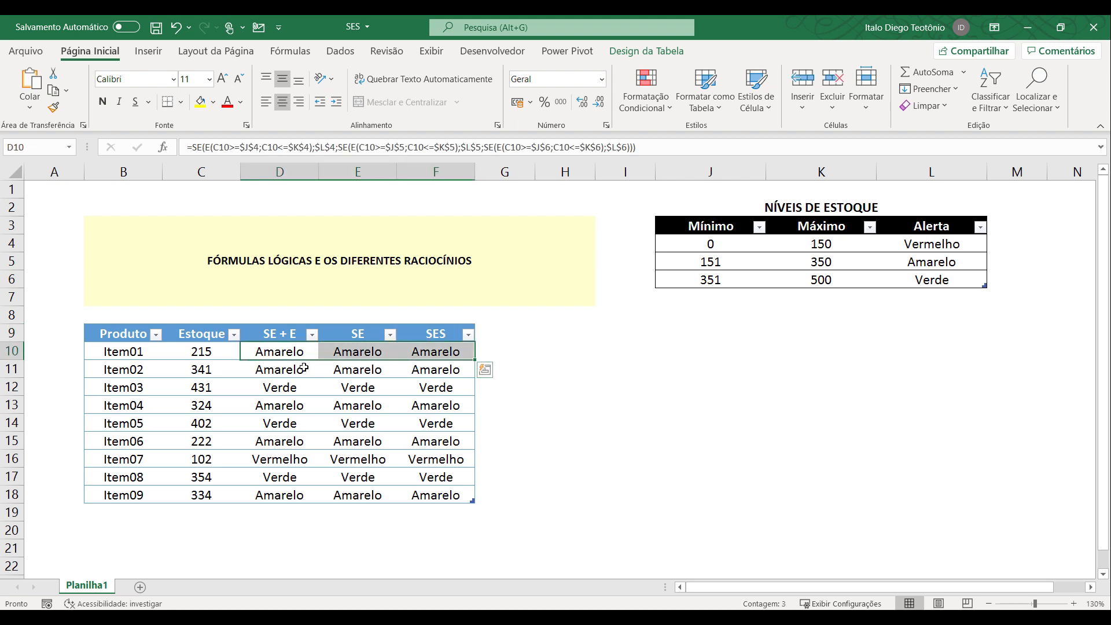
left_click(282, 351)
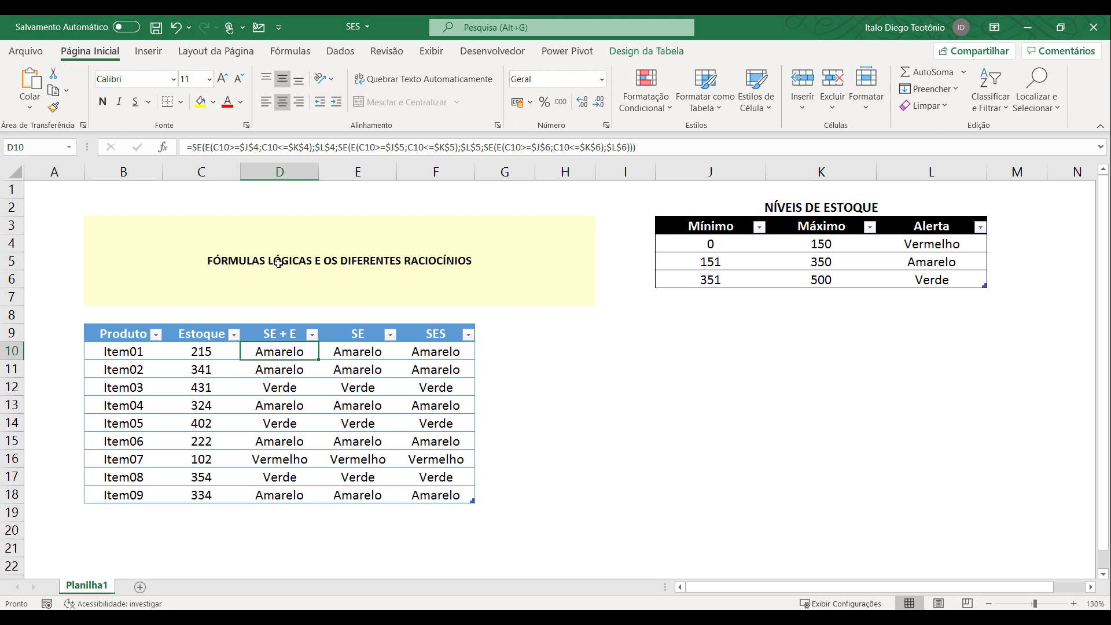
left_click(348, 352)
left_click(433, 353)
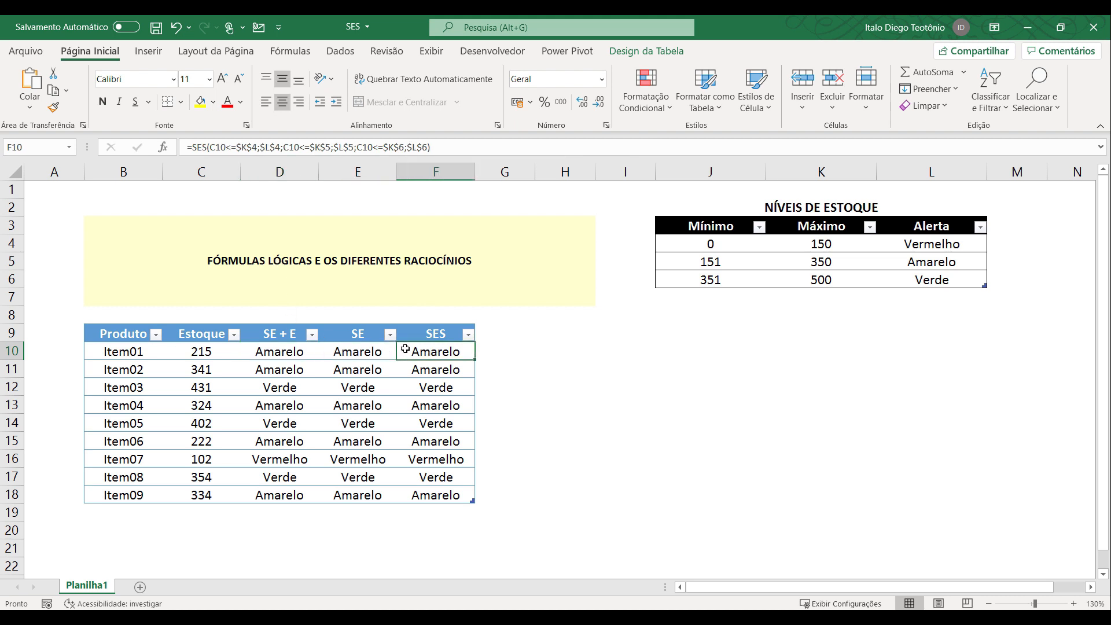
left_click(293, 352)
left_click(346, 353)
left_click(419, 352)
left_click(286, 354)
left_click(348, 352)
left_click(414, 352)
left_click(296, 355)
left_click(353, 350)
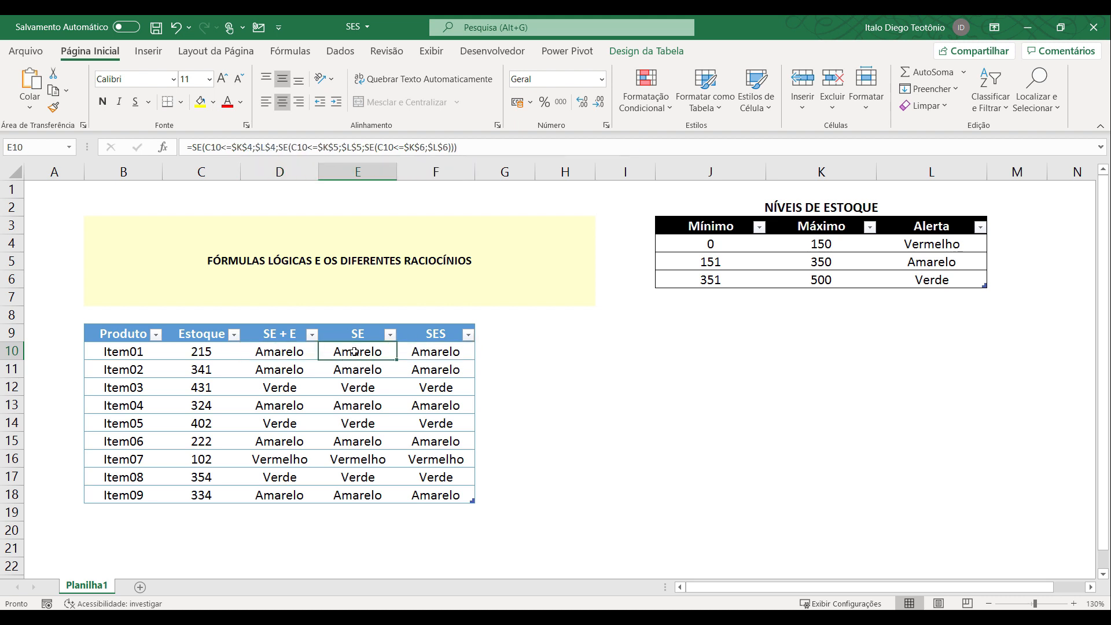
left_click(423, 355)
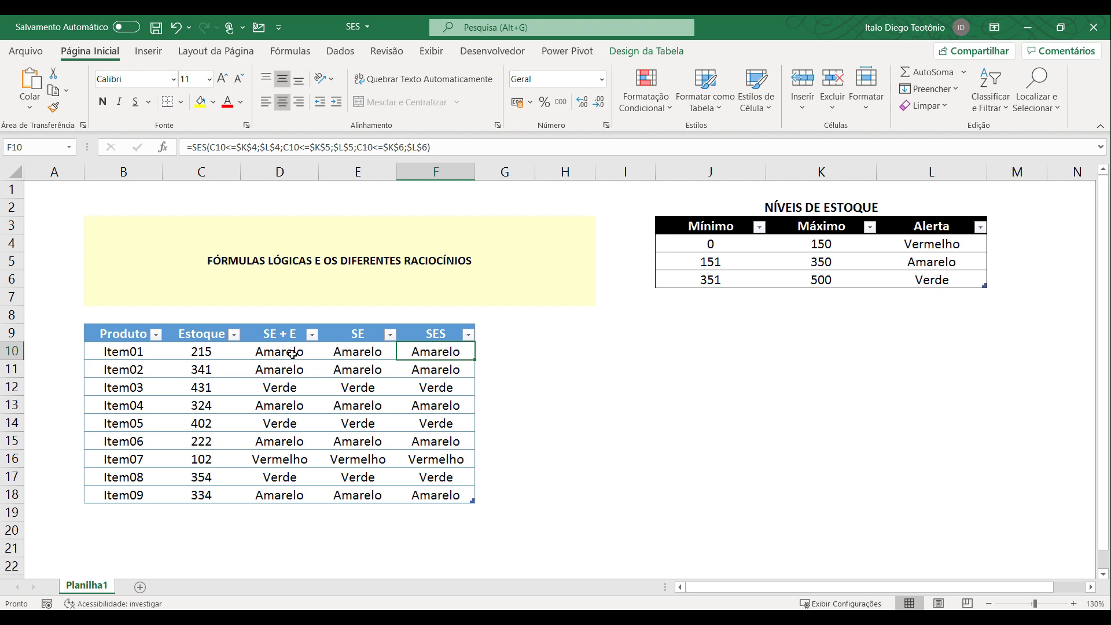
Clear the formulas in D10:F18 for all products in the SE + E, SE and SES columns.
left_click_drag(292, 354, 434, 495)
key("Delete")
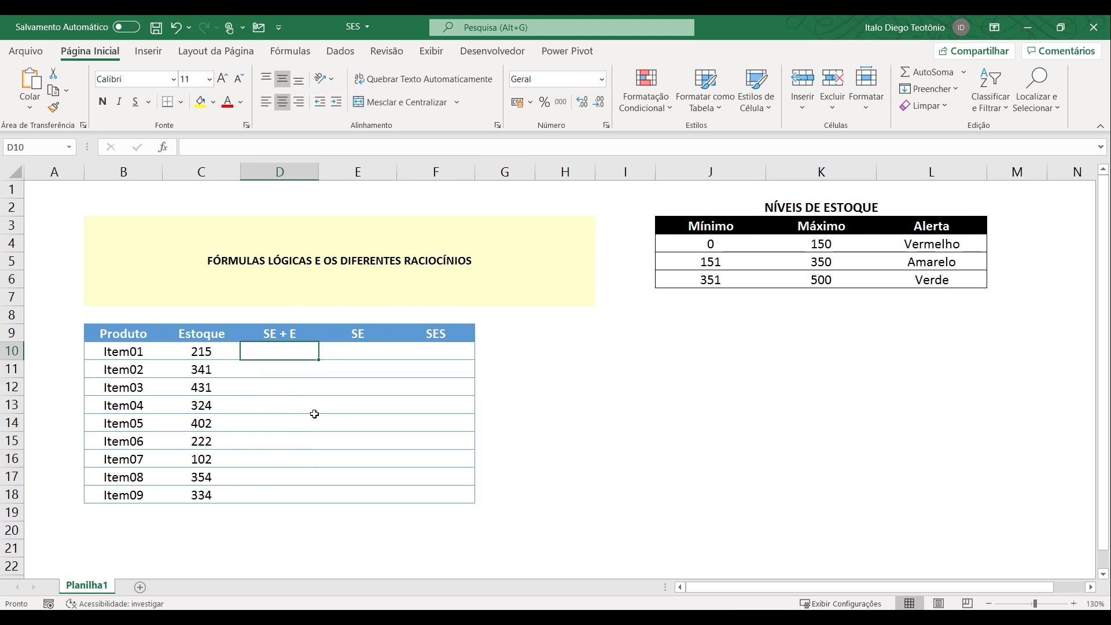
Begin a formula in D10 with SE and a nested E function whose first test is C10>=J4.
type("=SE(E")
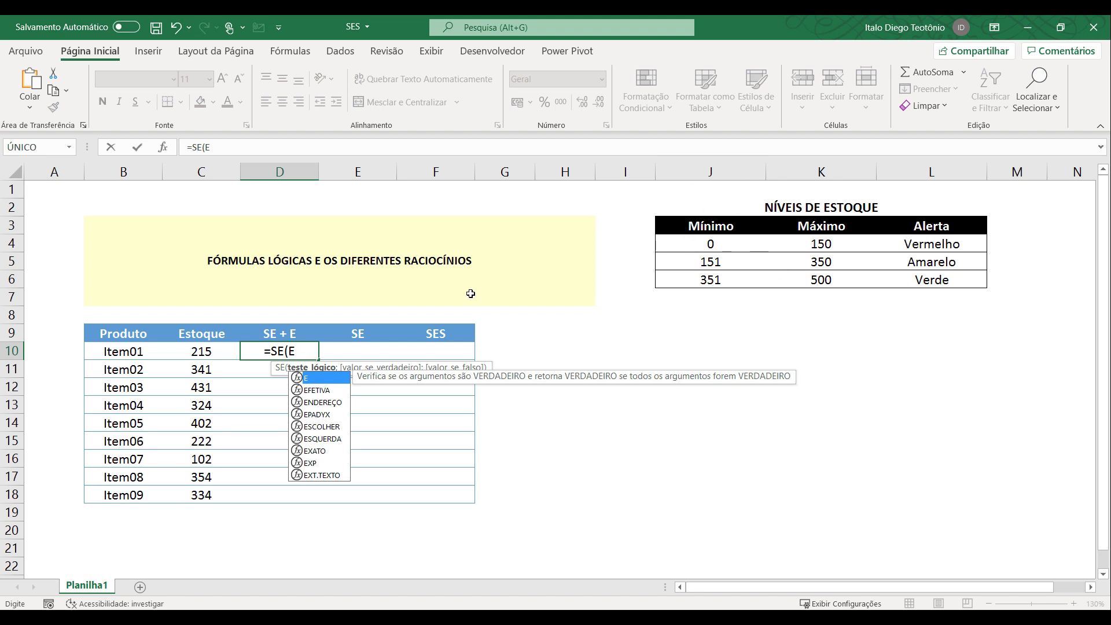
type("(")
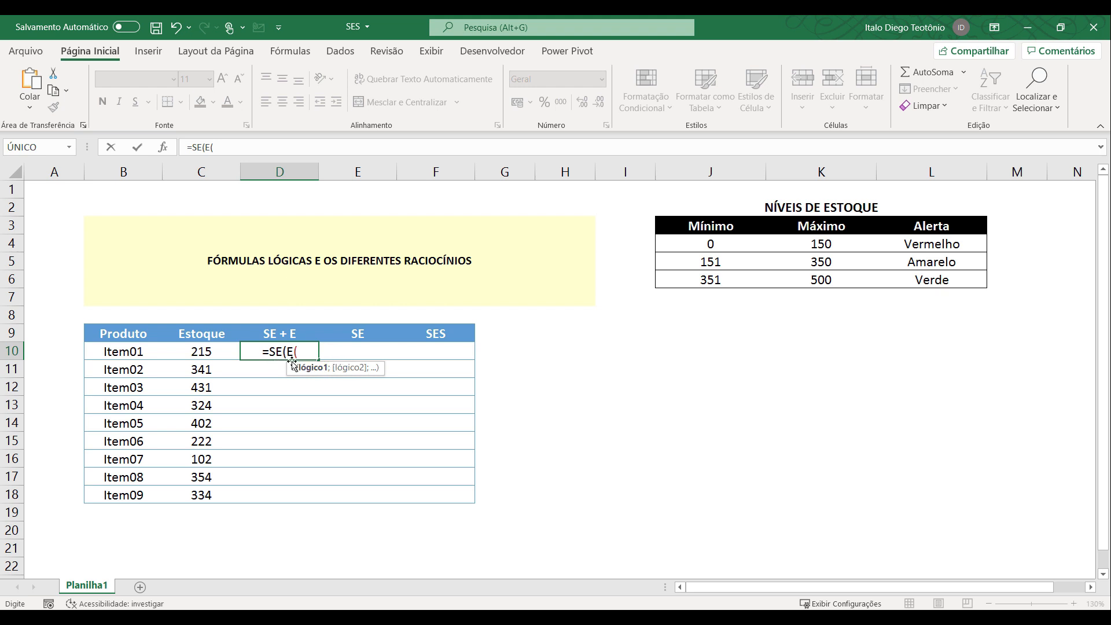
left_click(205, 352)
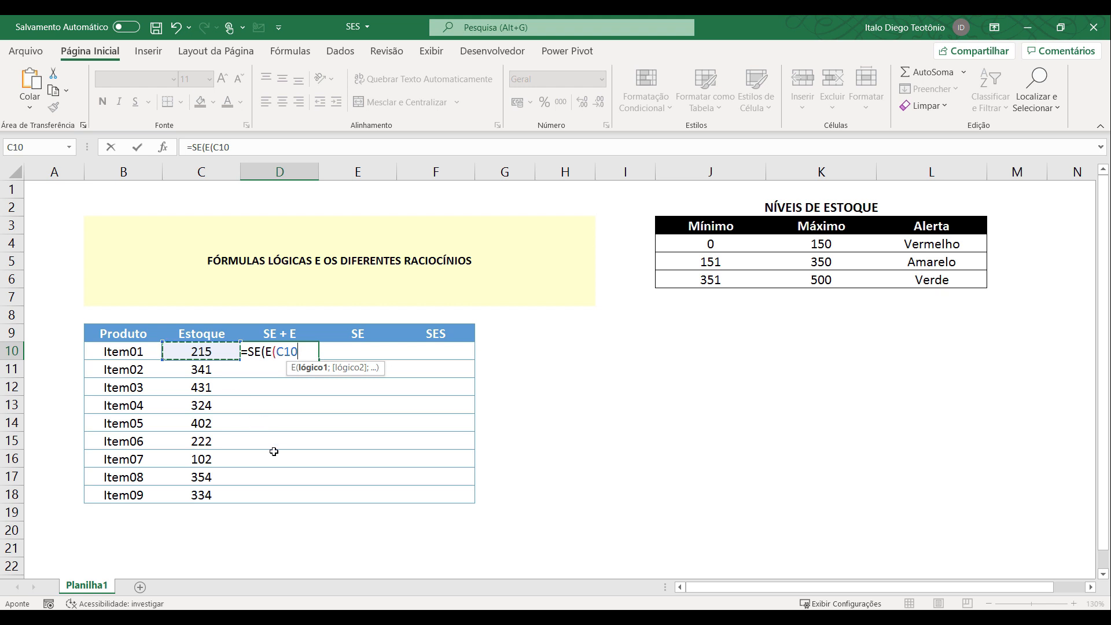
type(">+")
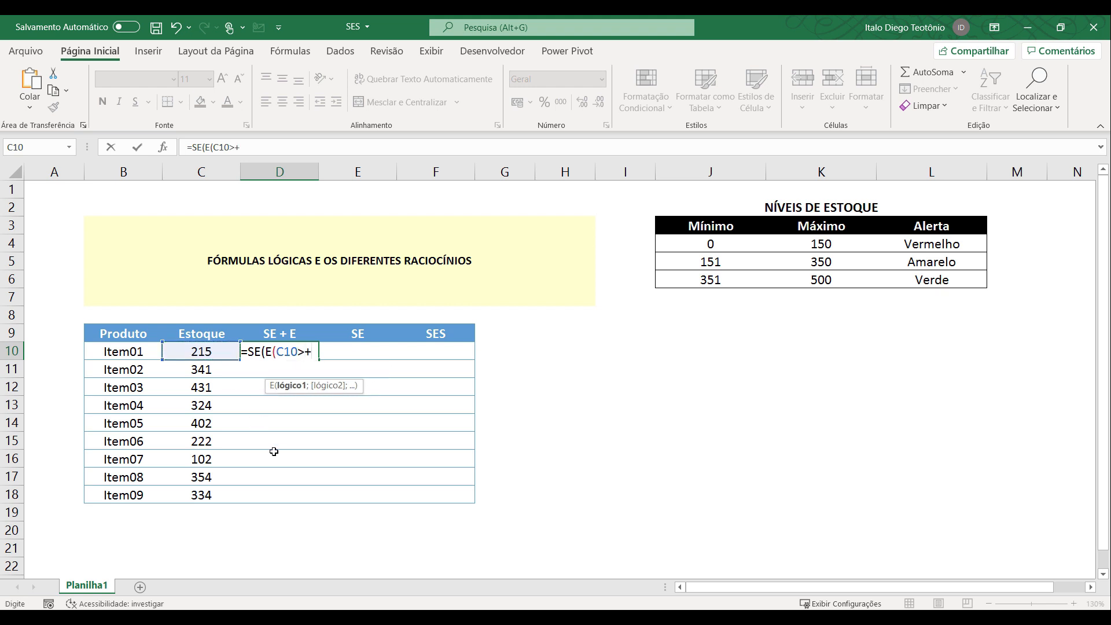
left_click(705, 242)
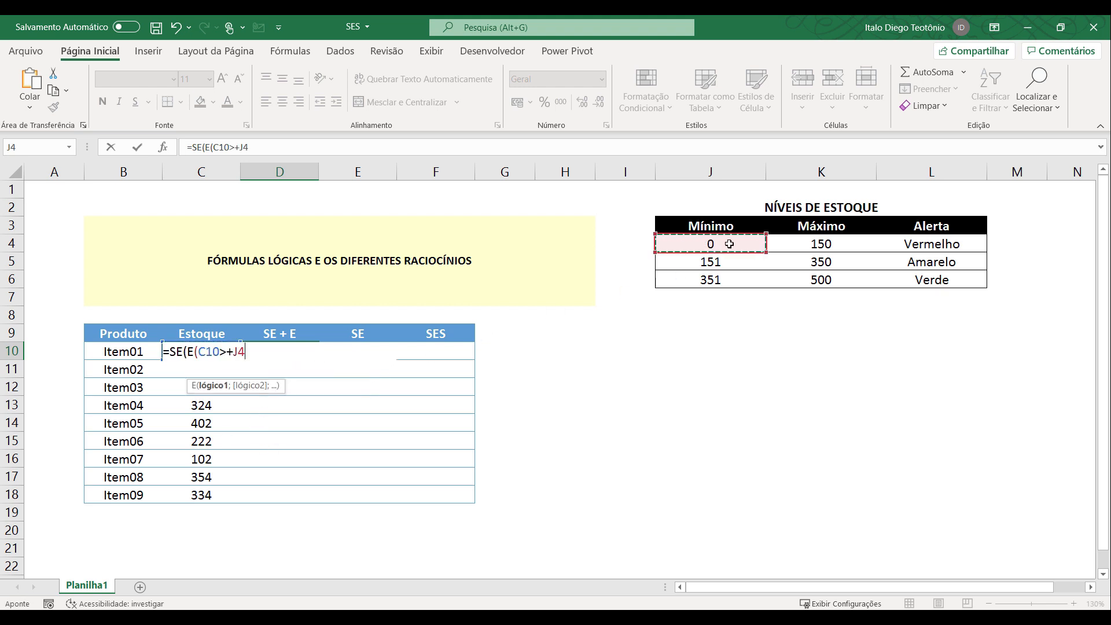
left_click(233, 351)
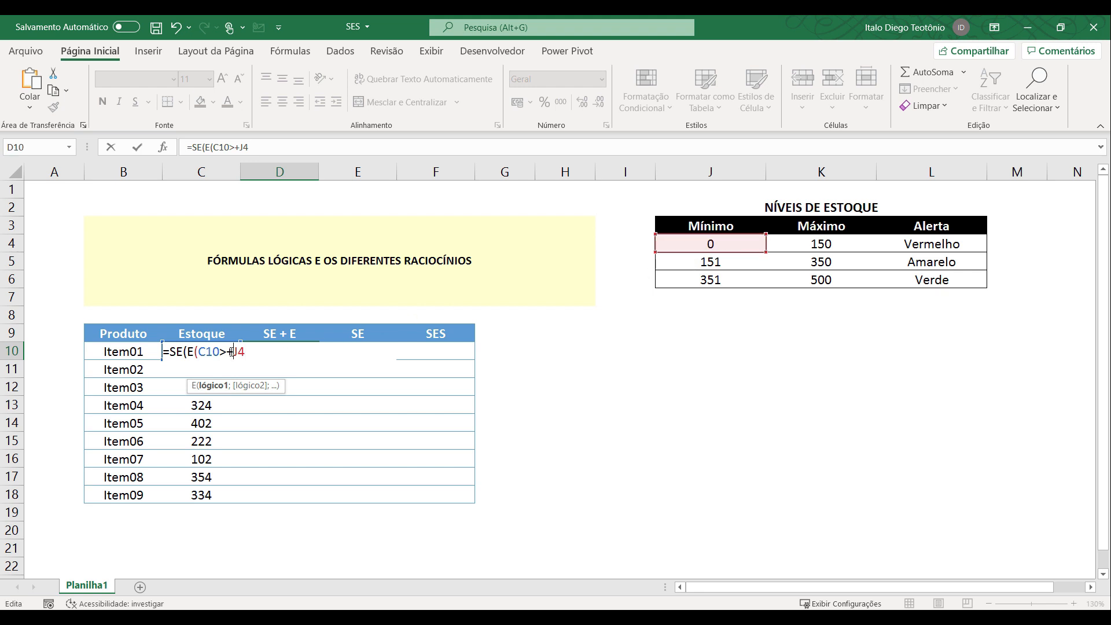
key("BackSpace")
type("=")
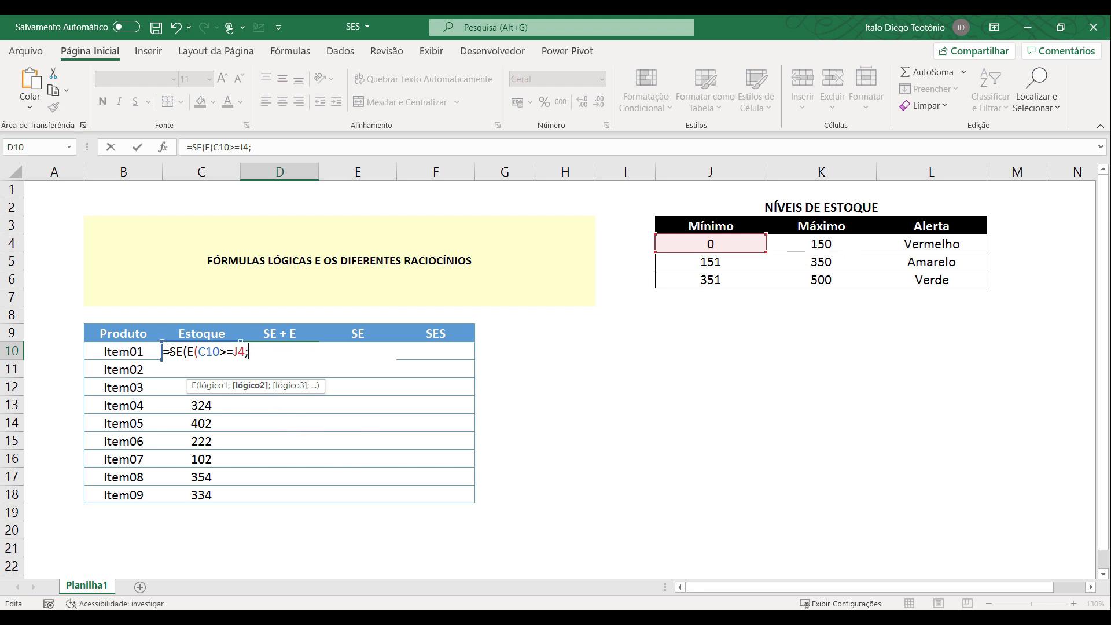
Add the second test C10<=K4, close the E function, and return L4 as the value if true.
type("C10")
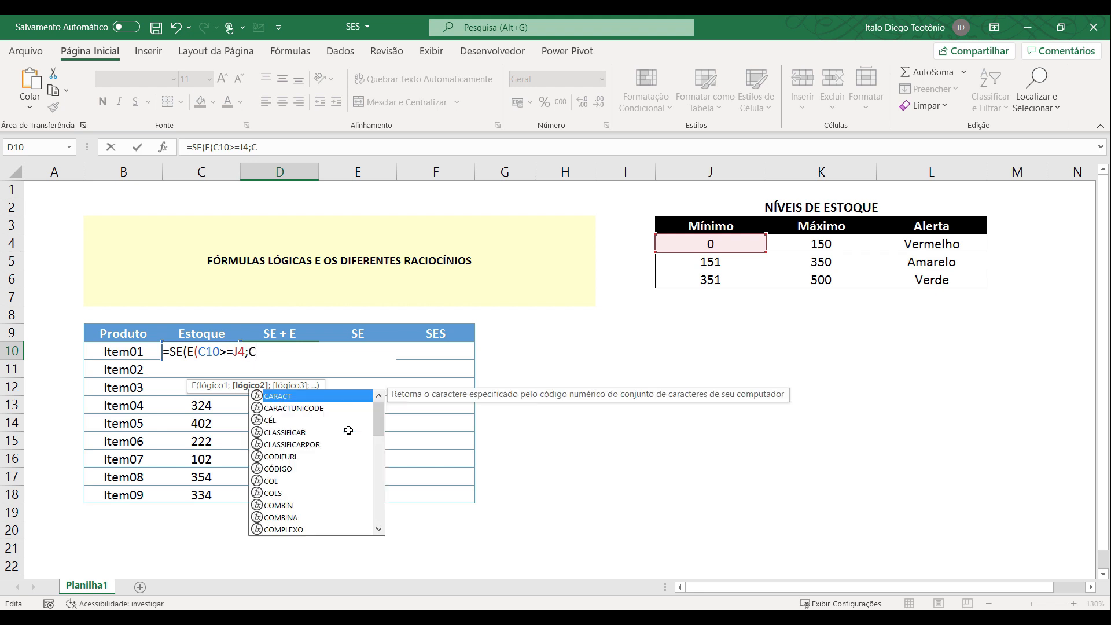
type("<=")
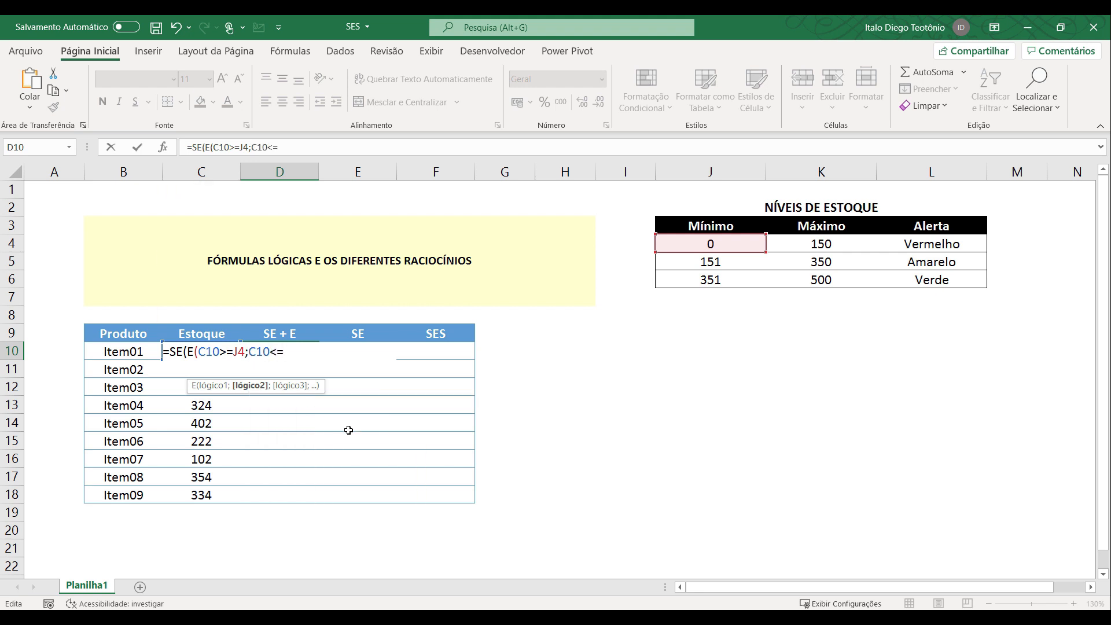
left_click(829, 244)
type(");")
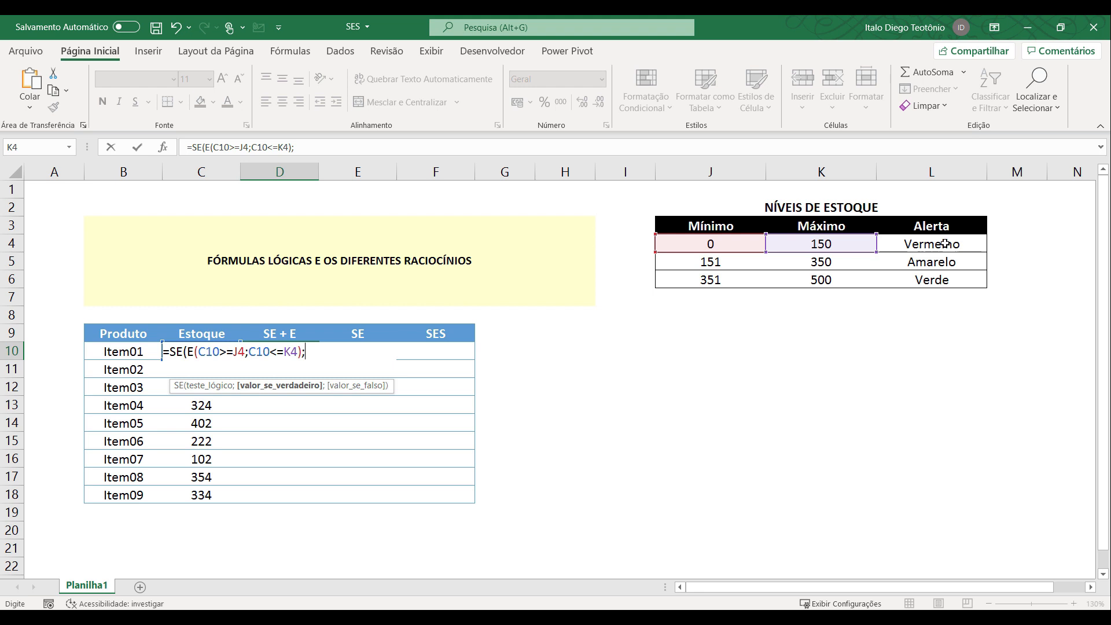
left_click(945, 244)
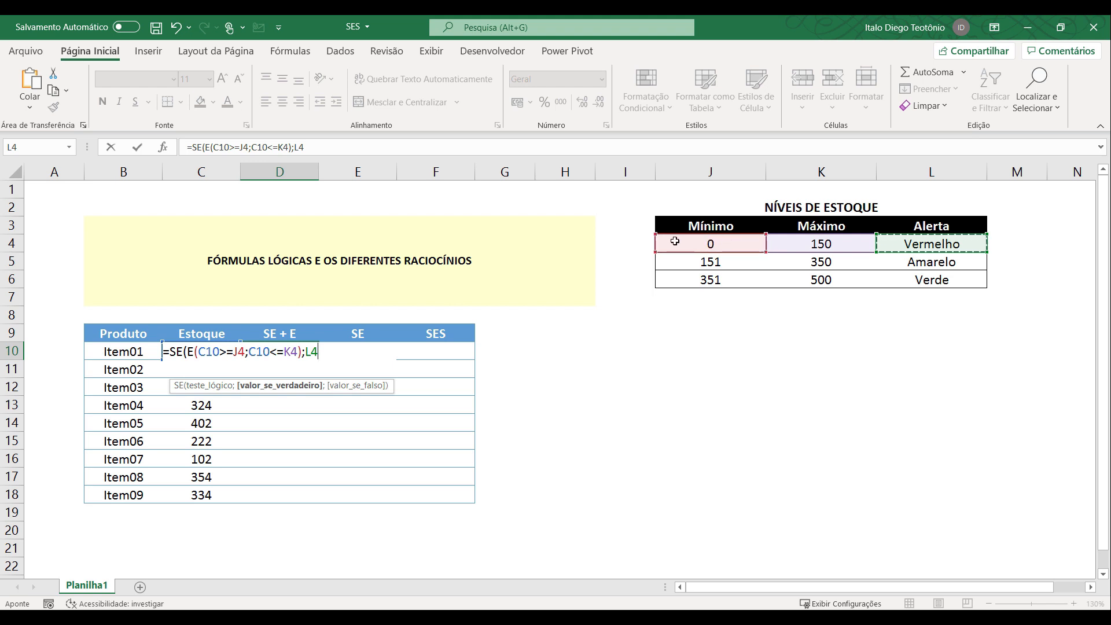
Make the references to J4, K4 and L4 in the D10 formula absolute ($J$4, $K$4, $L$4).
left_click(240, 353)
key("F4")
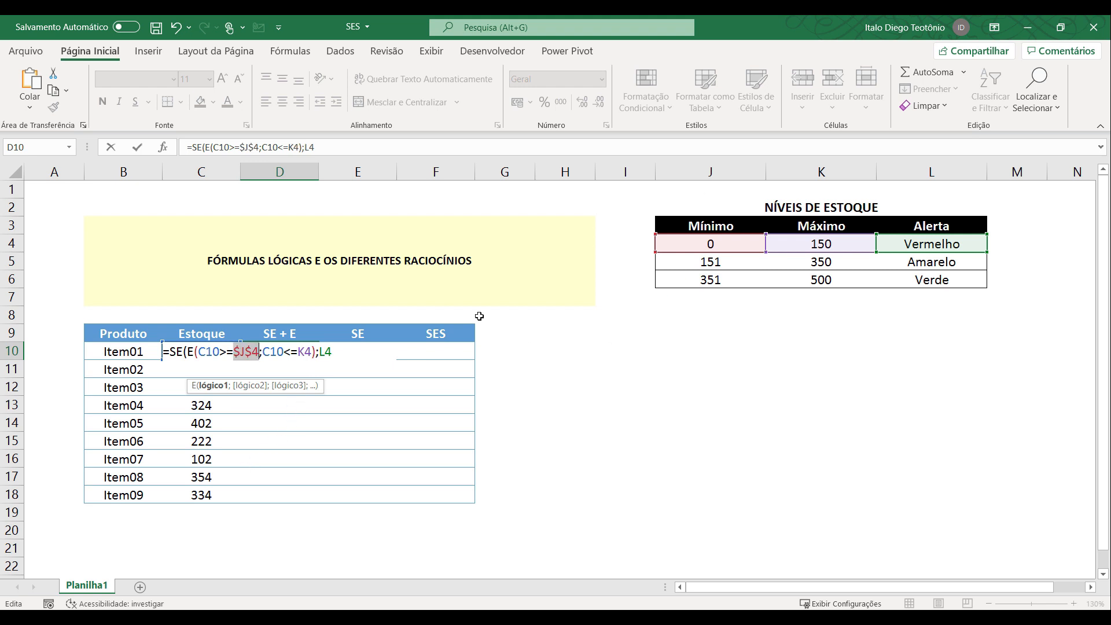
left_click(307, 352)
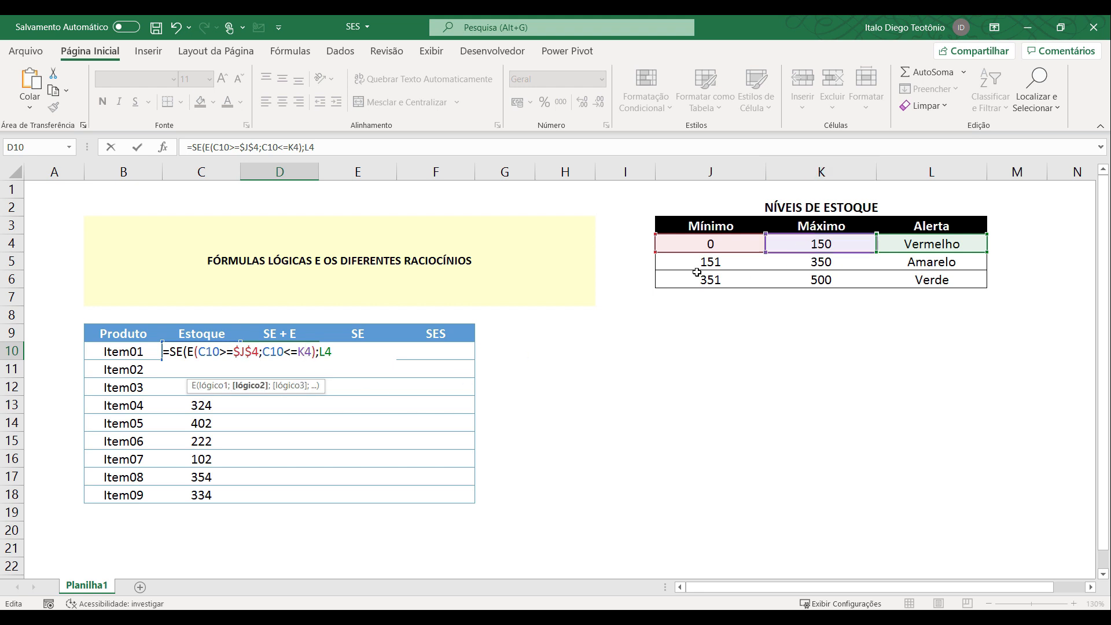
key("F4")
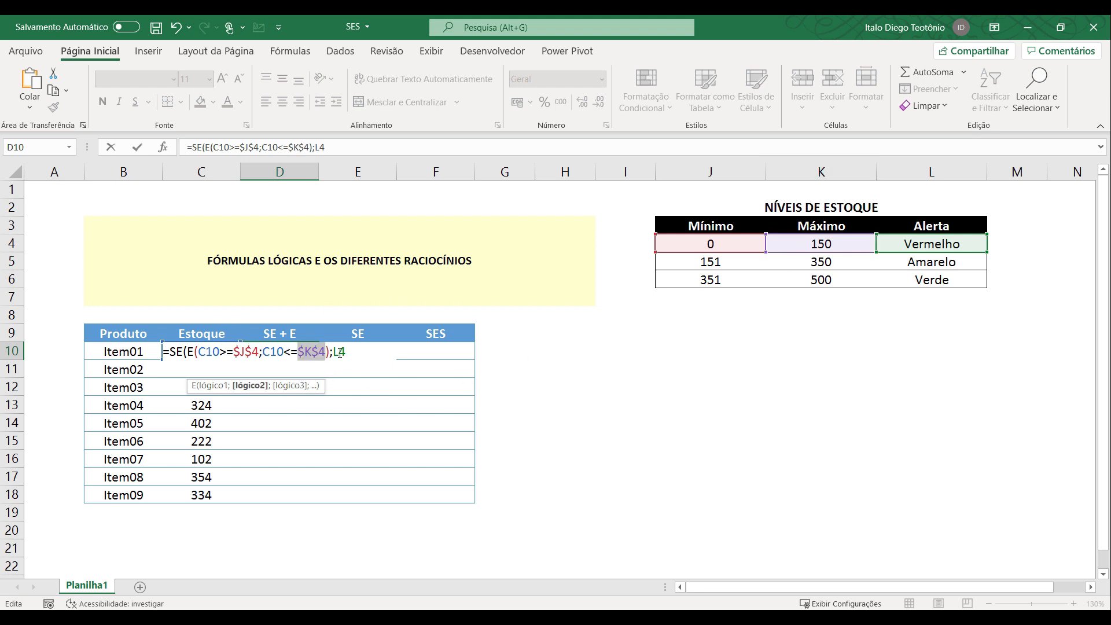
left_click(340, 352)
key("F4")
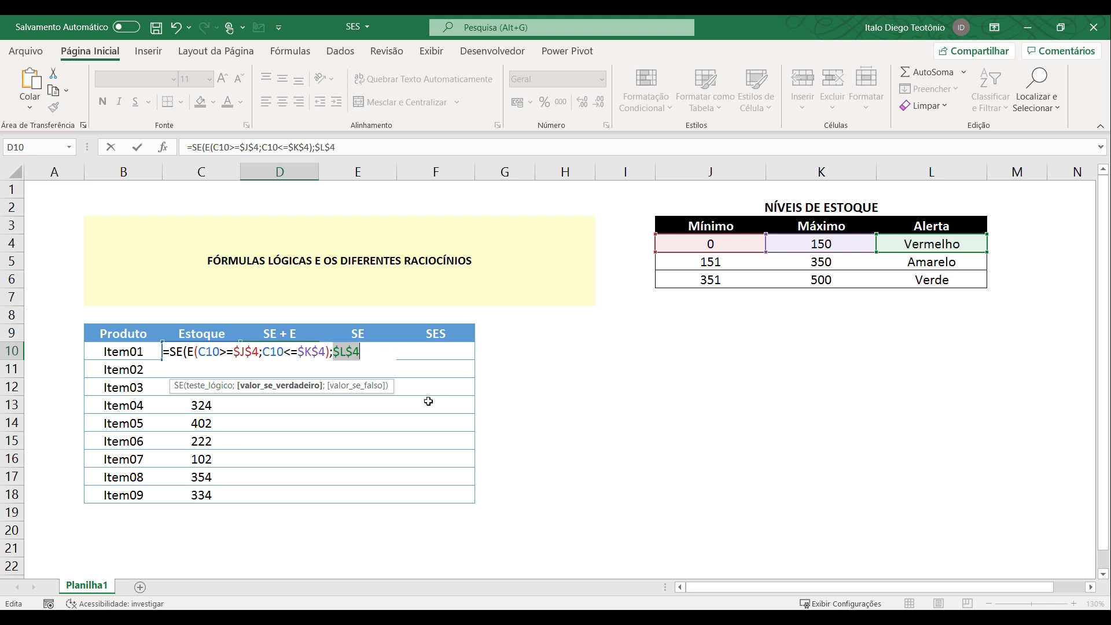
Add a second SE with a nested E as the value if false, with C10>=$J$5 as its first test.
left_click(368, 353)
type(";se")
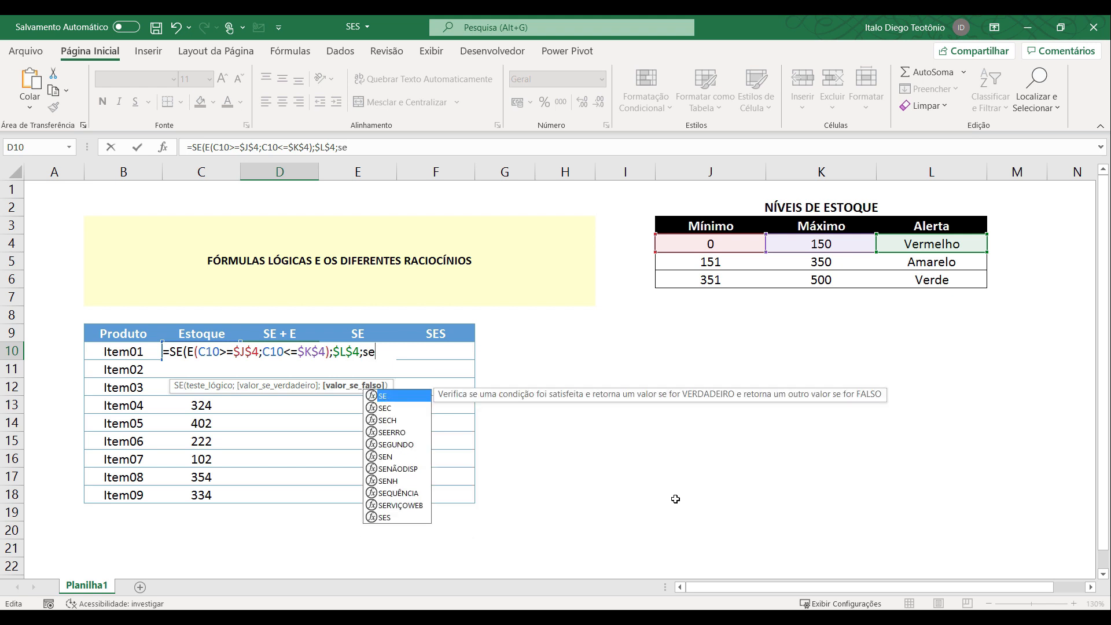
type("(E(")
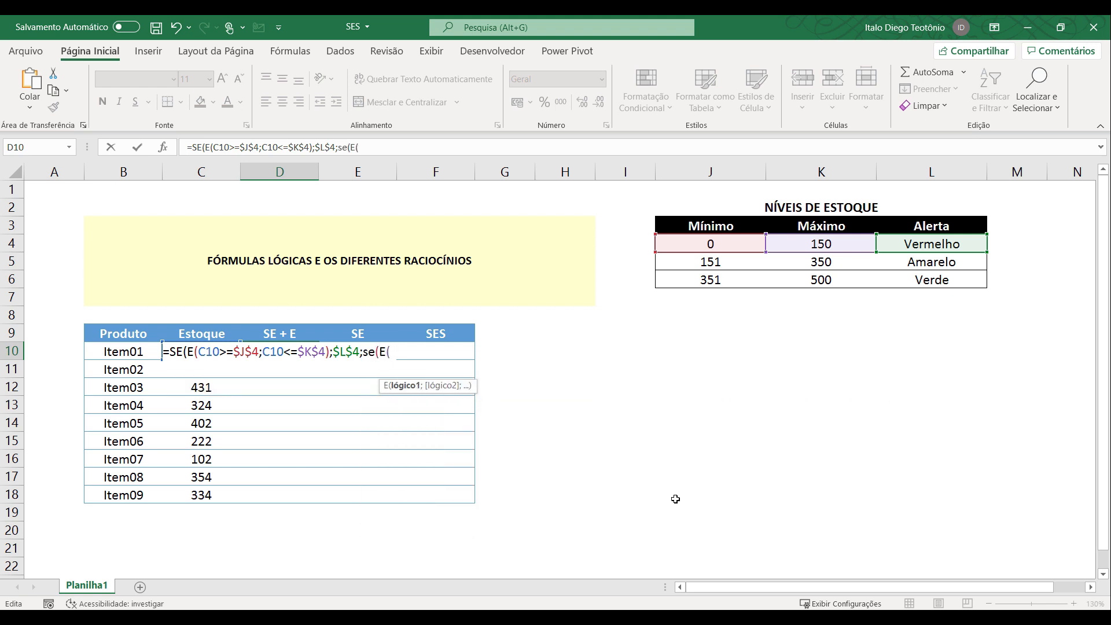
type("C10")
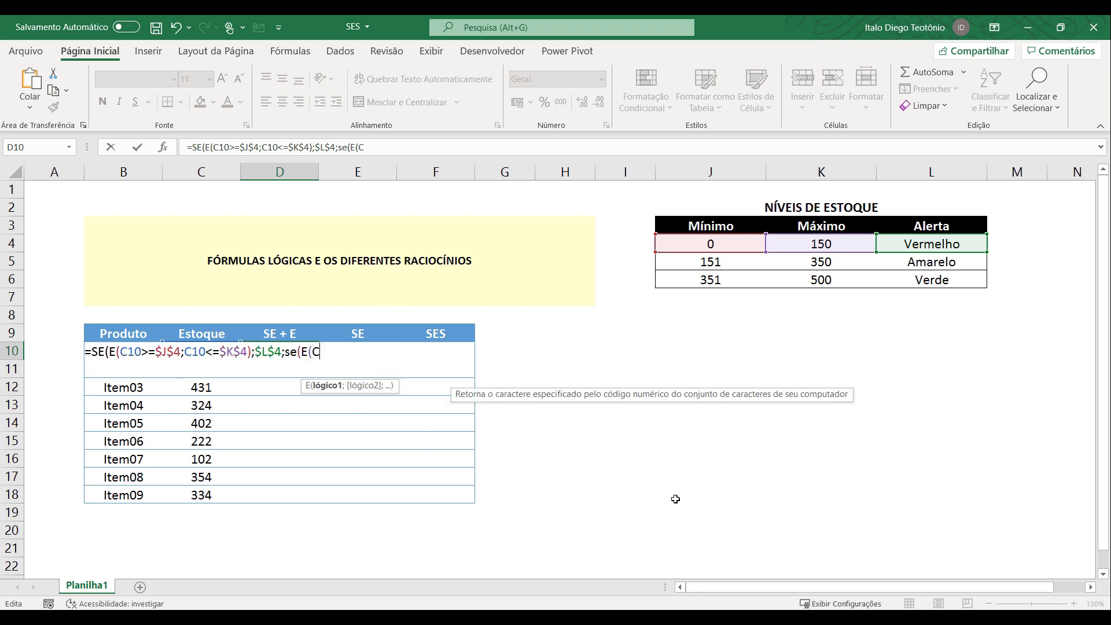
type(">=")
left_click(723, 263)
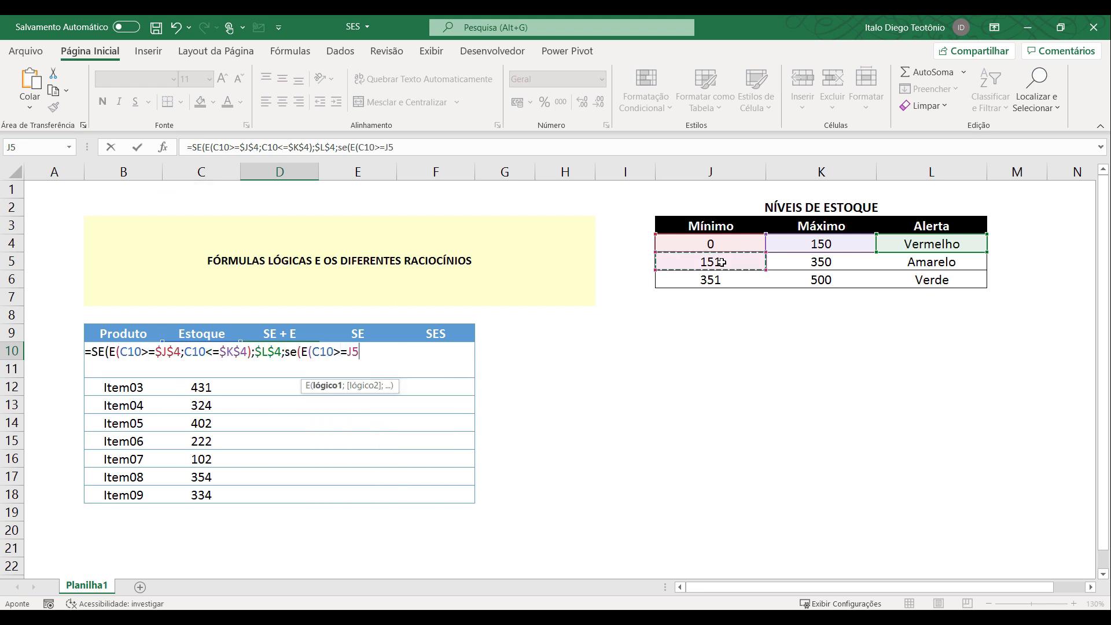
key("F4")
type(";")
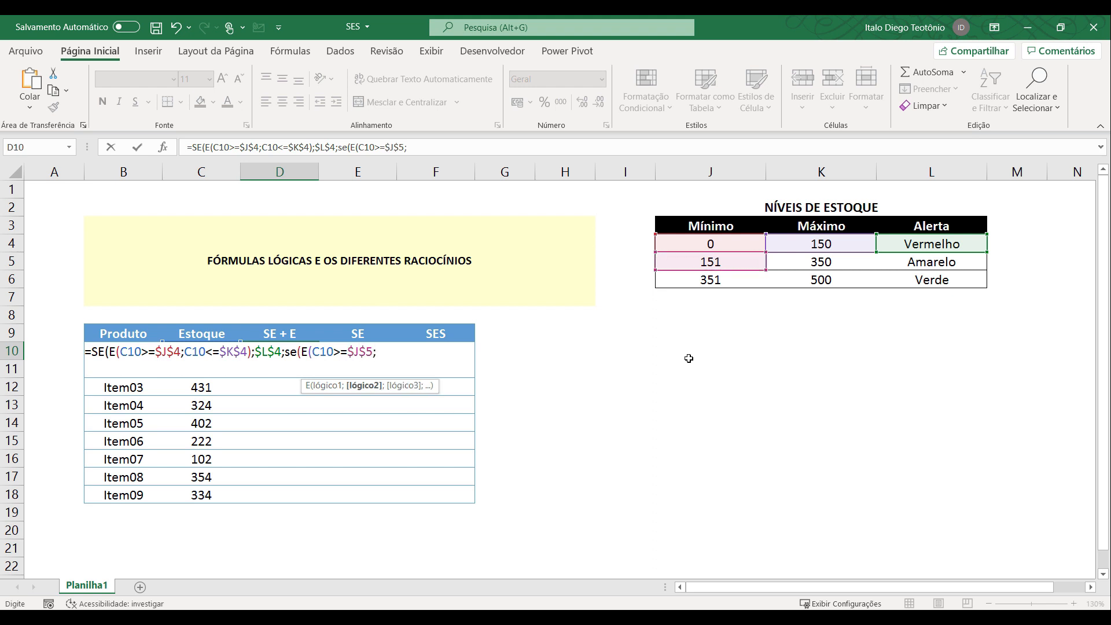
type("C10")
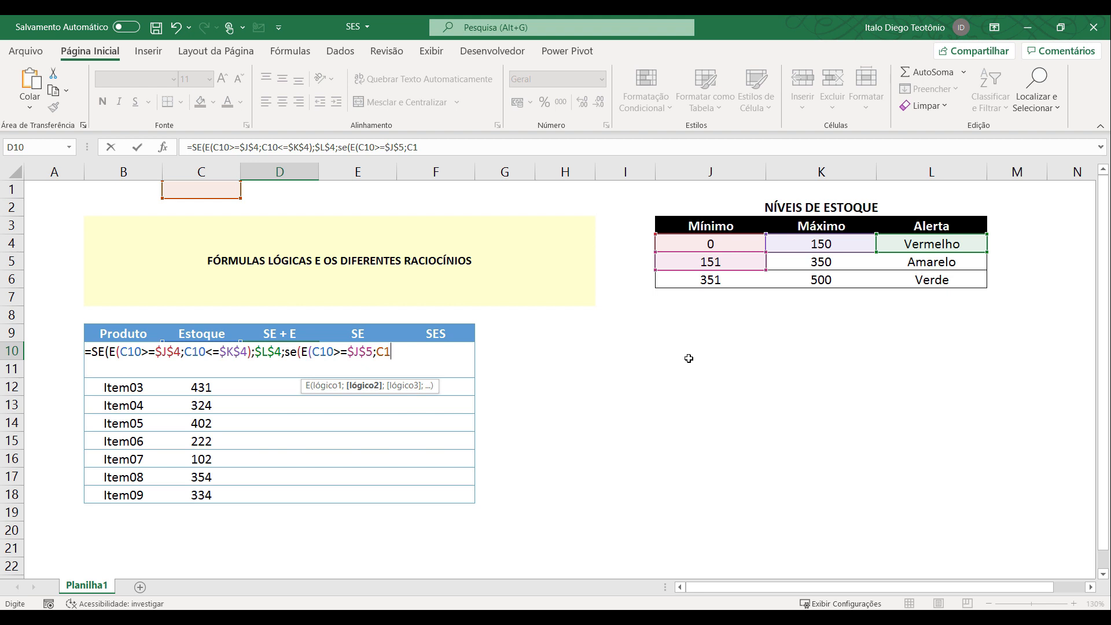
type("<=")
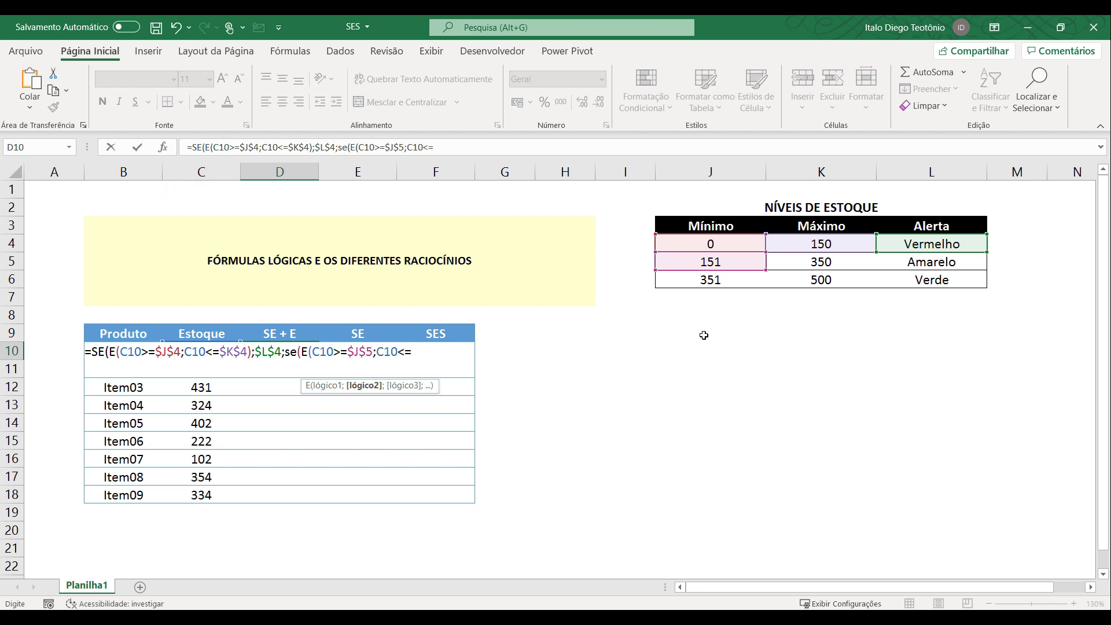
Add C10<=$K$5 as the second test of the nested E function in D10 and close that E function.
left_click(802, 261)
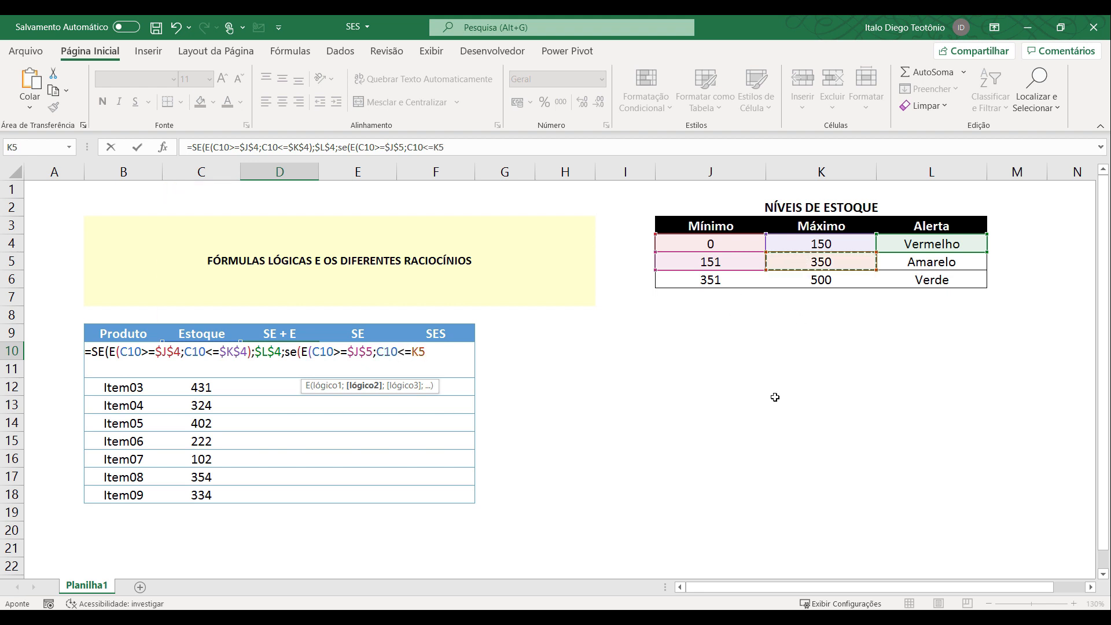
key("F4")
type(")")
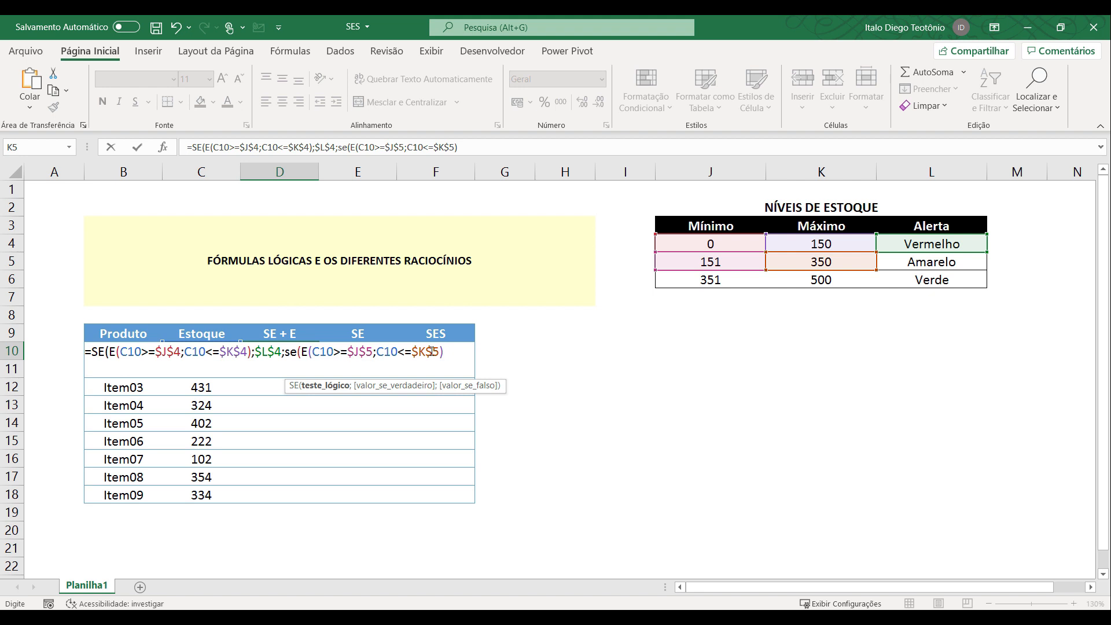
type(";")
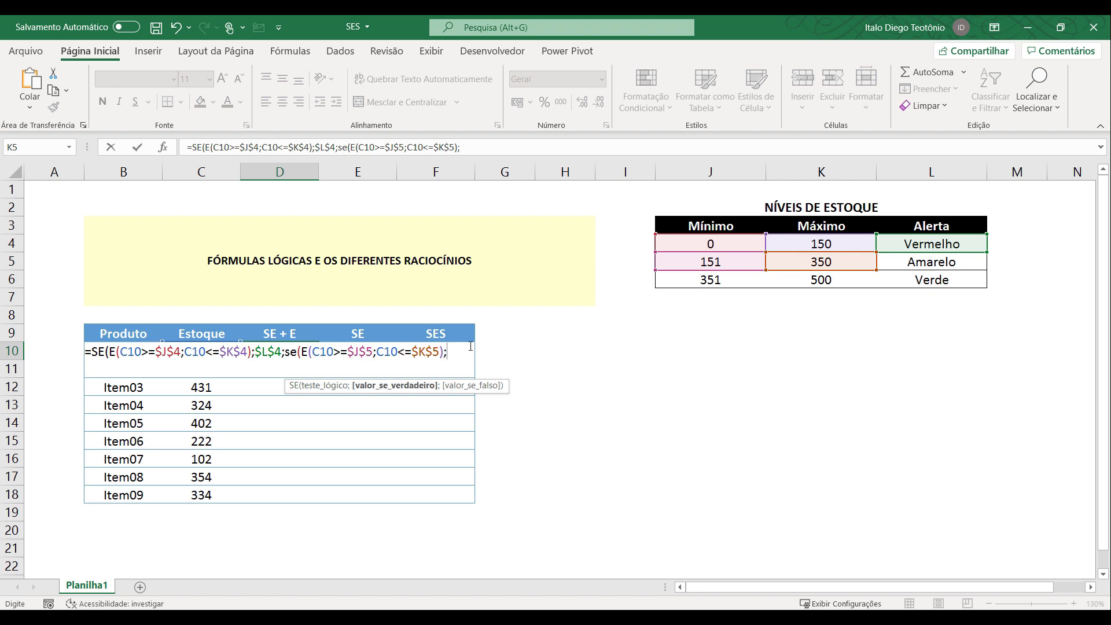
Return $L$5 as the second SE's value if true and close the second SE.
left_click(910, 262)
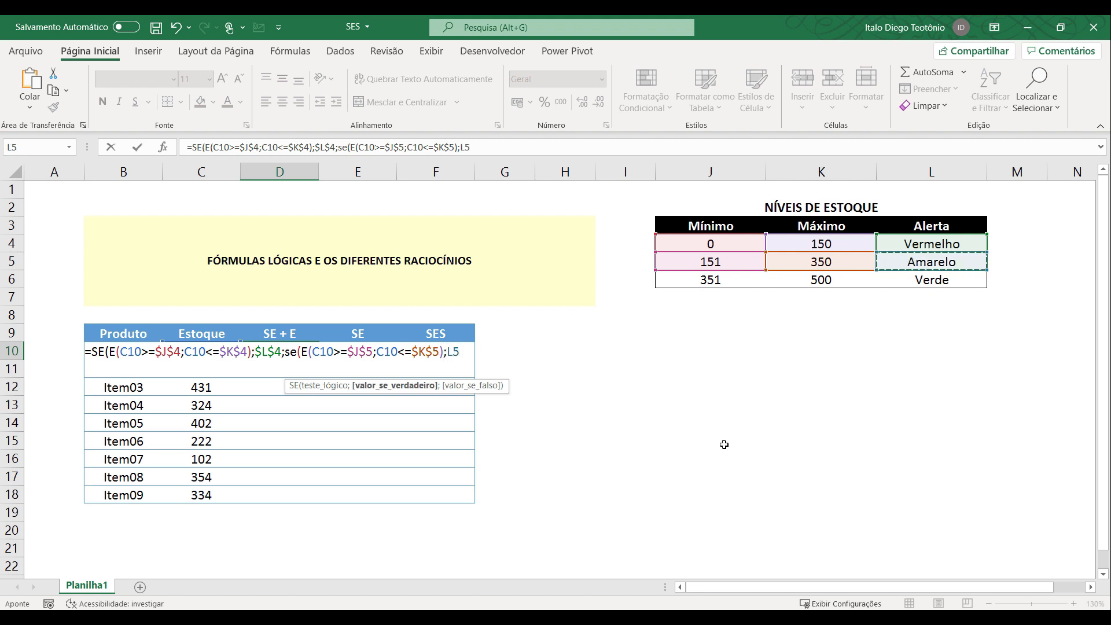
key("F4")
type(")")
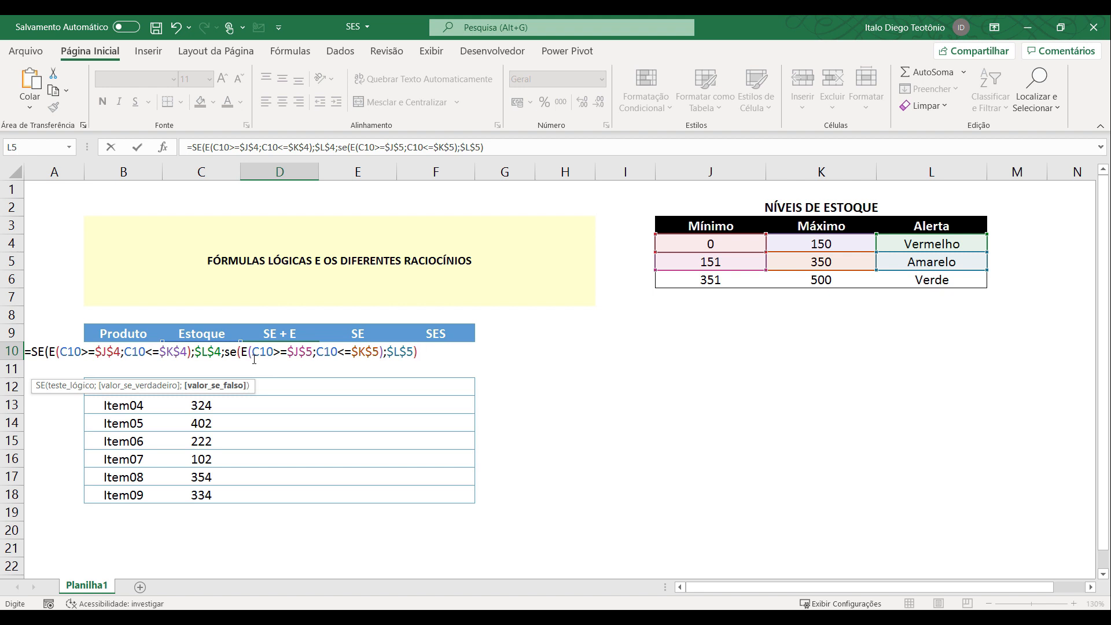
Put the second SE on its own line in the D10 formula and add a semicolon and a line break after it.
left_click(226, 350)
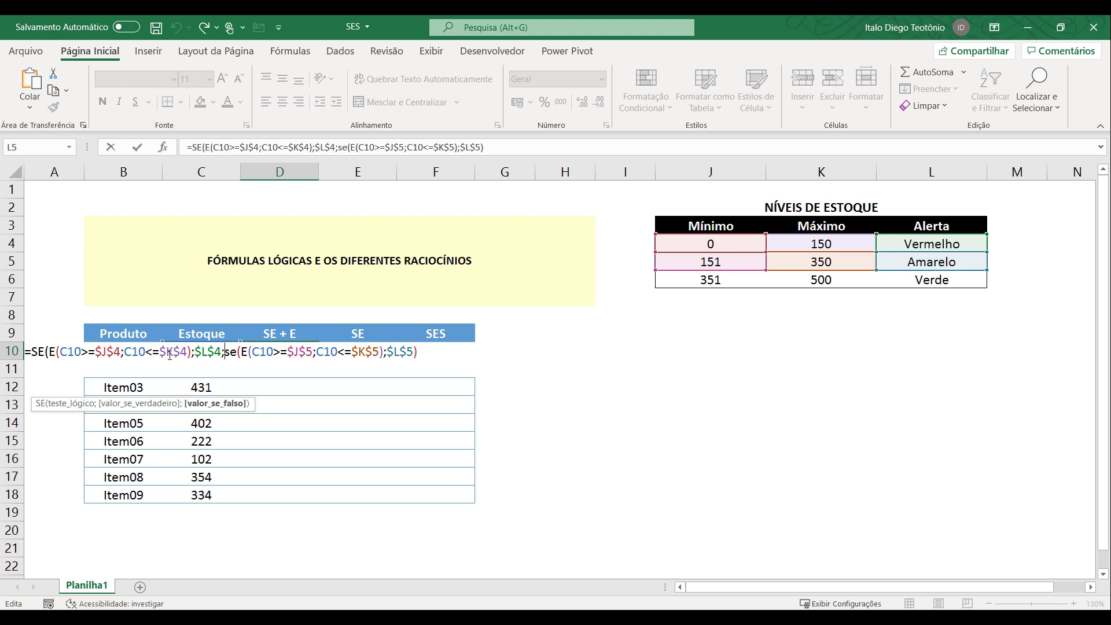
key("alt")
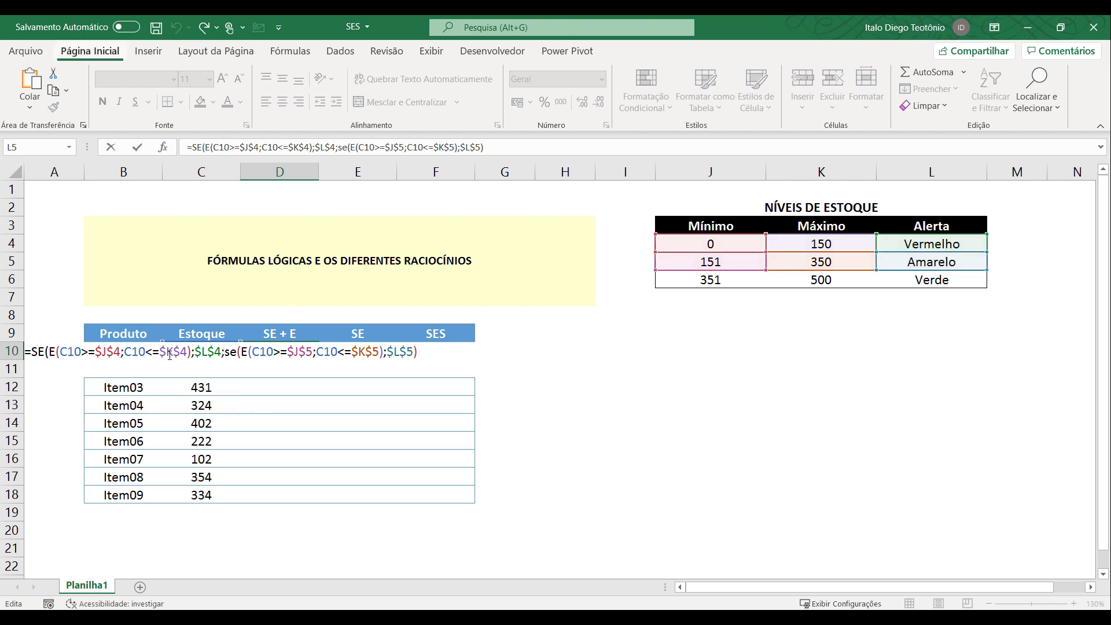
left_click(226, 350)
key("alt+Return")
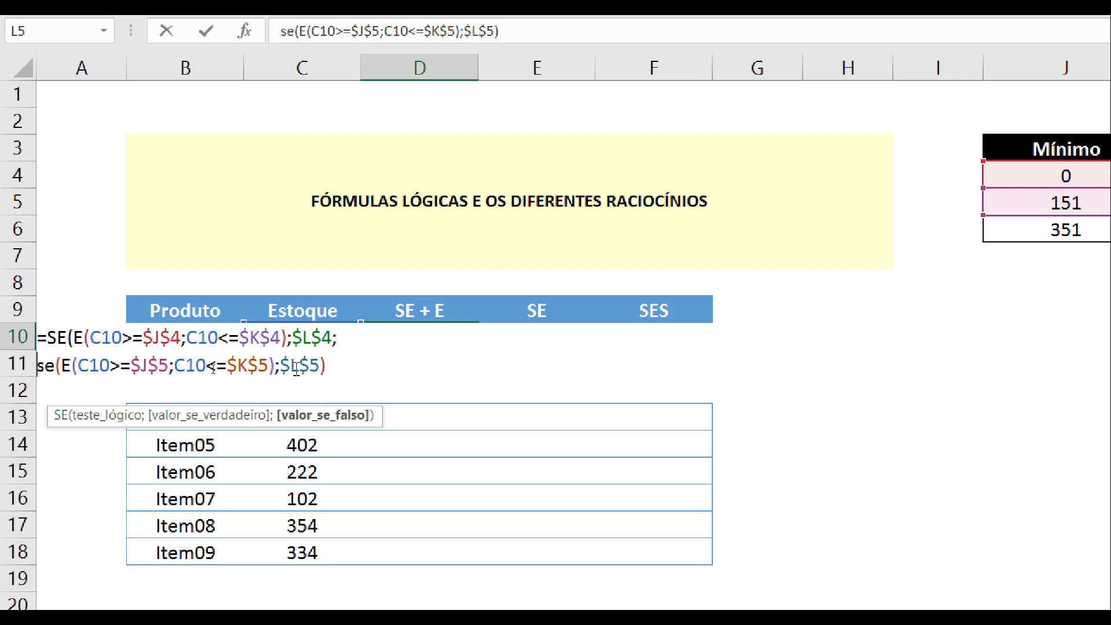
type(";")
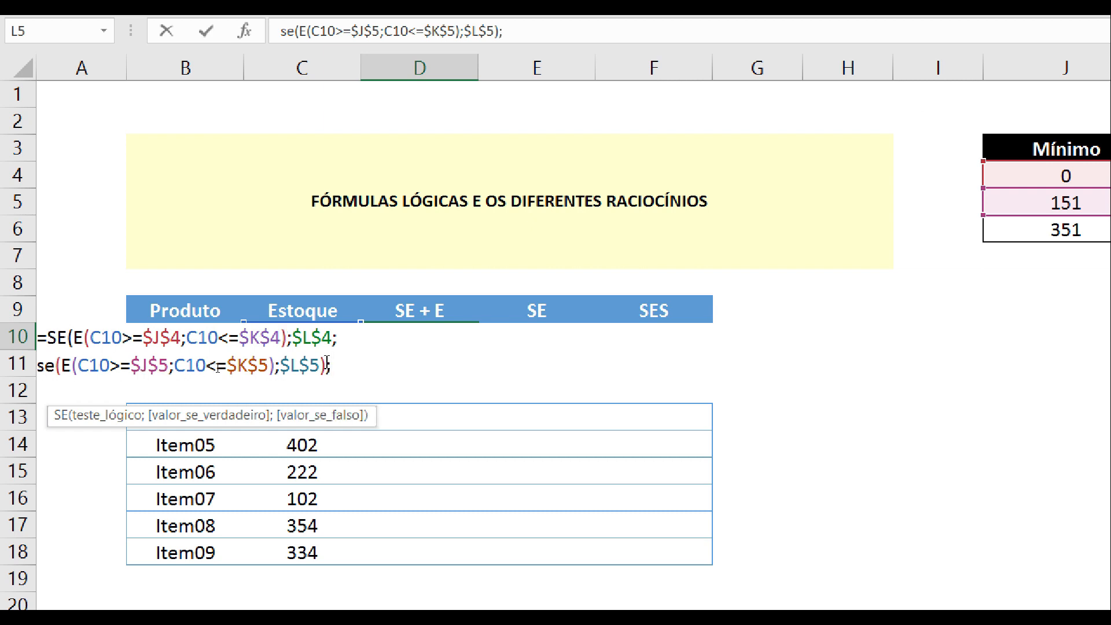
key("alt+Return")
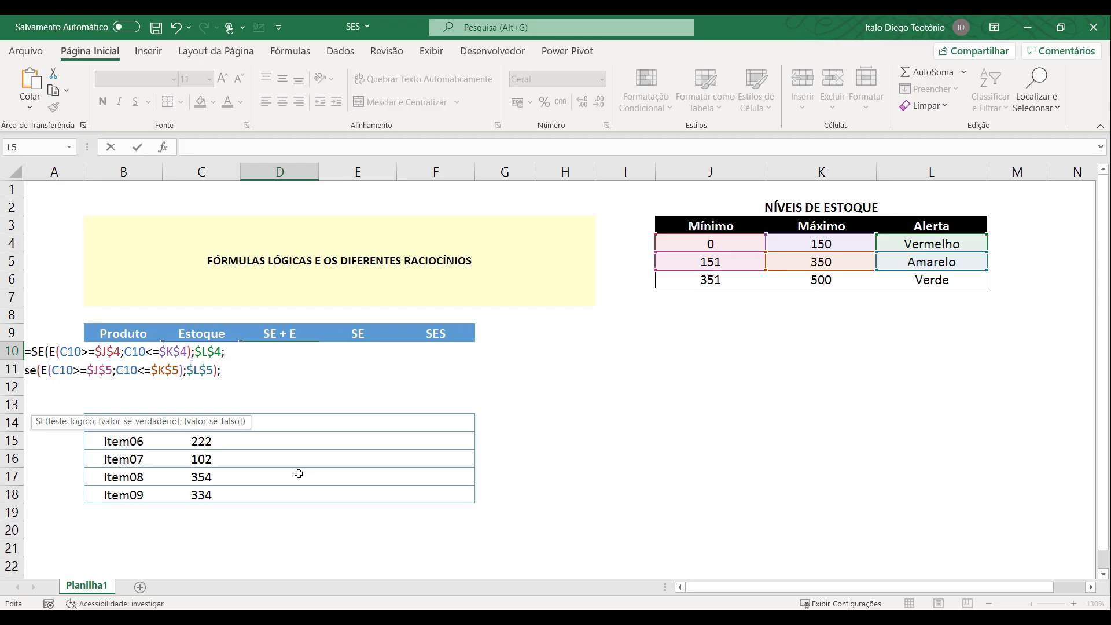
Add a third SE with a nested E function on the new line, with C10>=$J$6 as its first test.
type("se(E(")
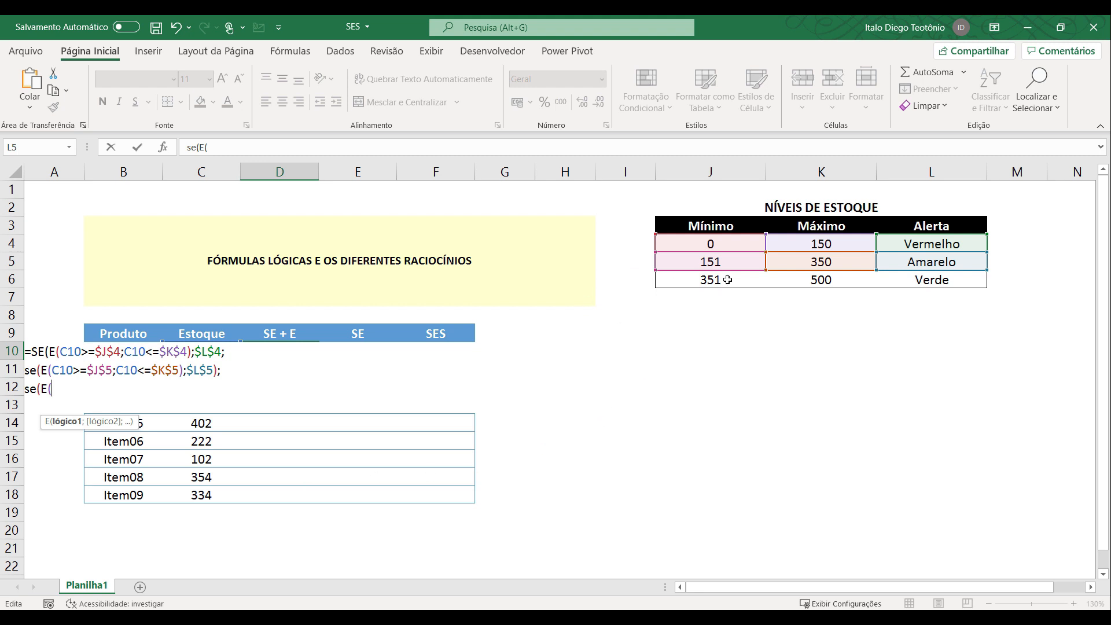
type("C10>=")
left_click(708, 280)
key("F4")
type(";")
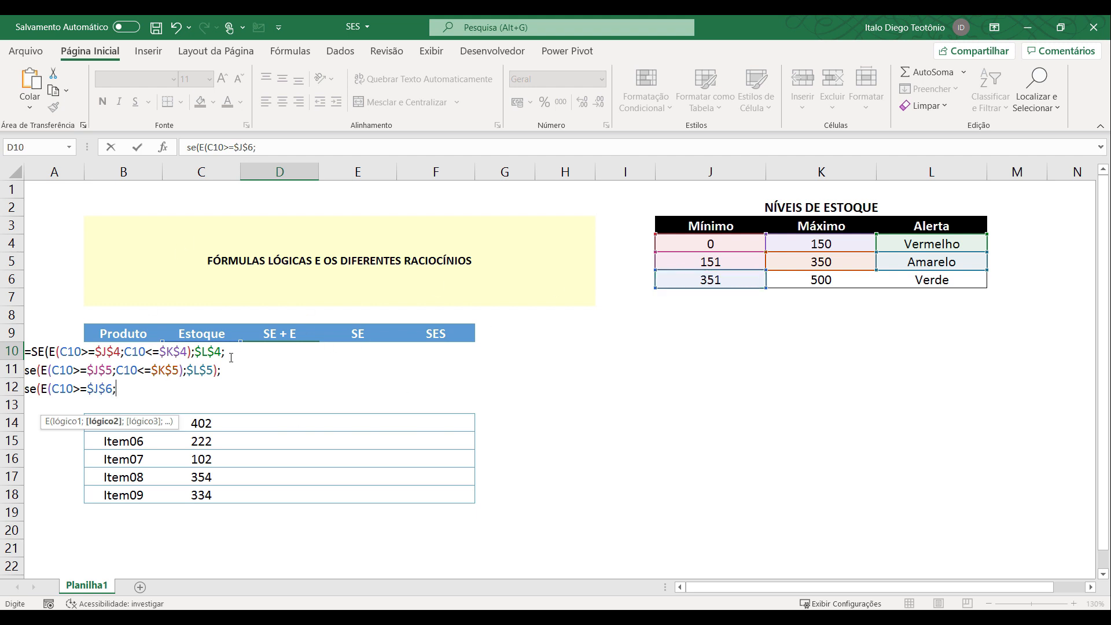
type("C10<=")
Add C10<=$K$6 as the second test in the third SE's E function and close that E function.
left_click(846, 283)
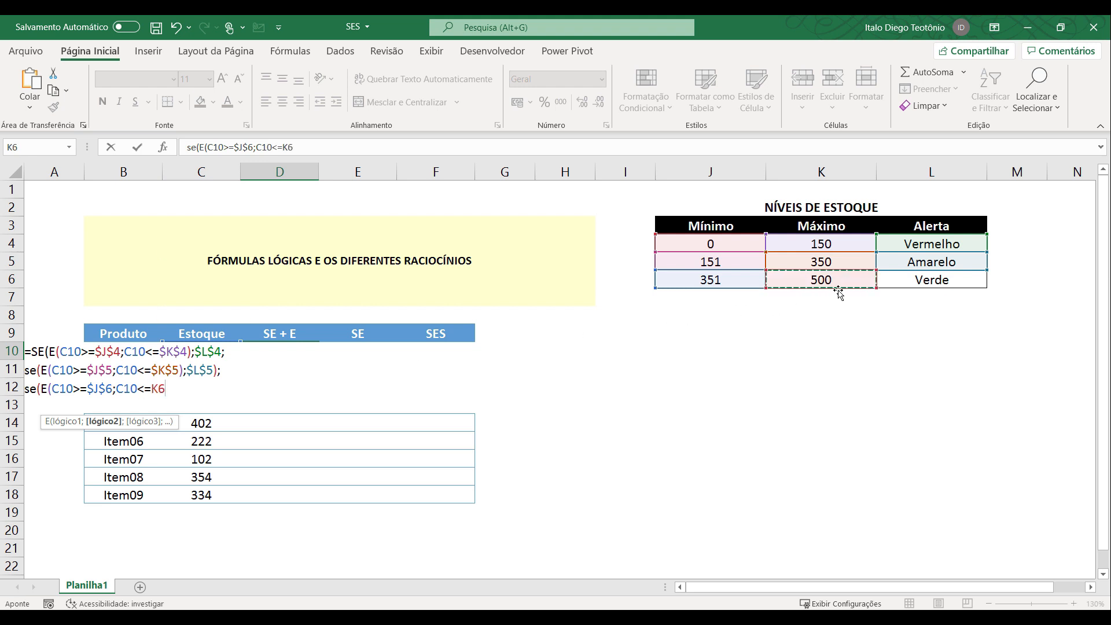
key("F4")
type(")")
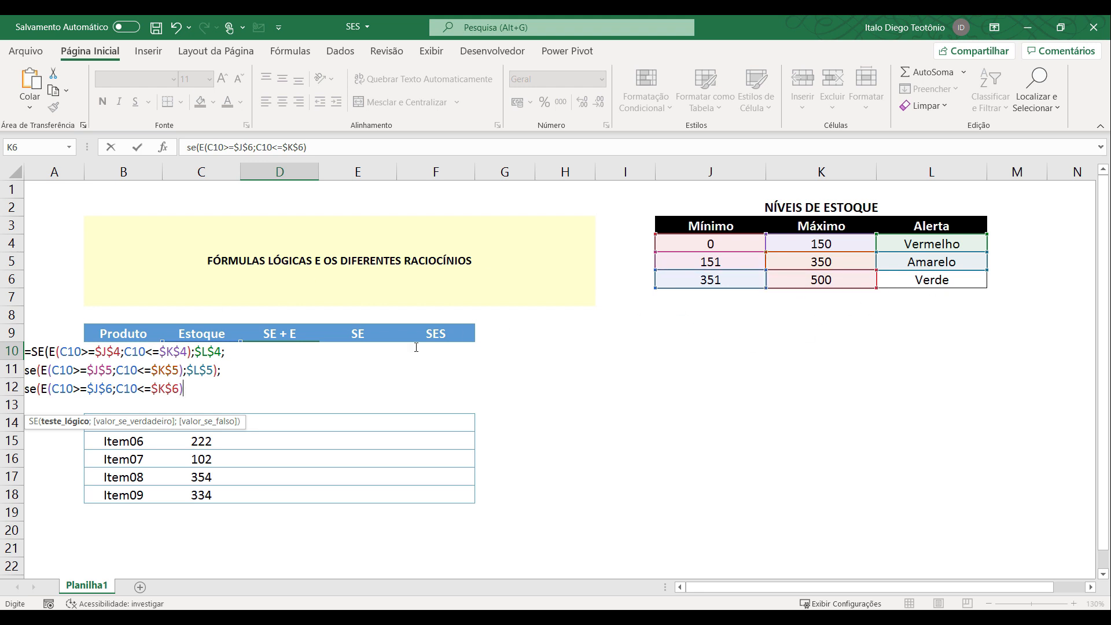
Return $L$6 as the third SE's value if true, add three closing parentheses, and try to enter the formula.
type(";")
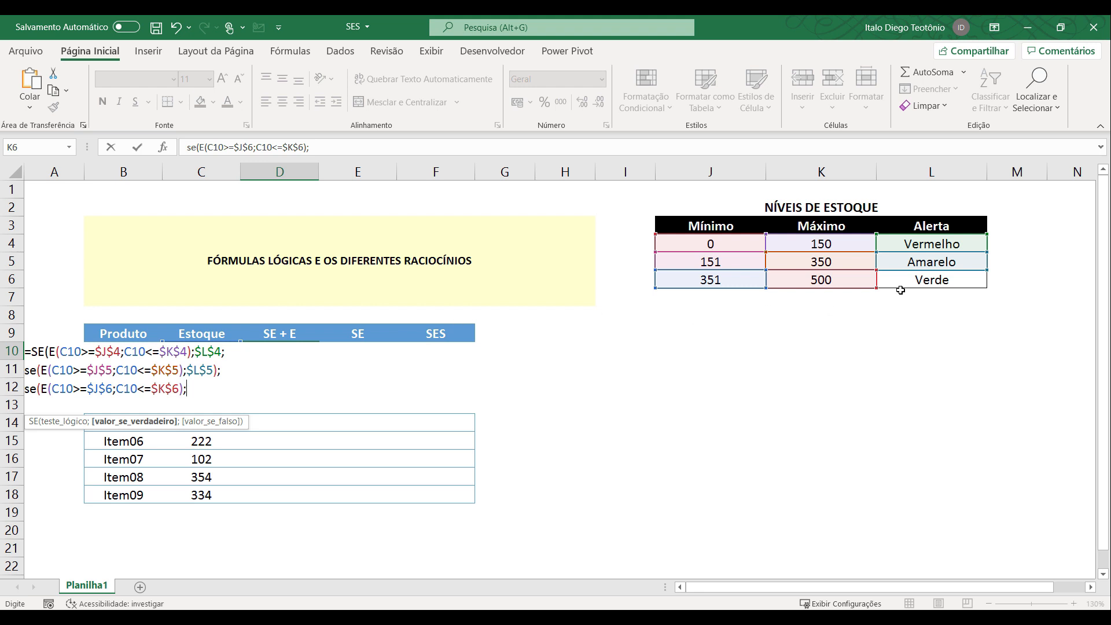
left_click(917, 279)
key("F4")
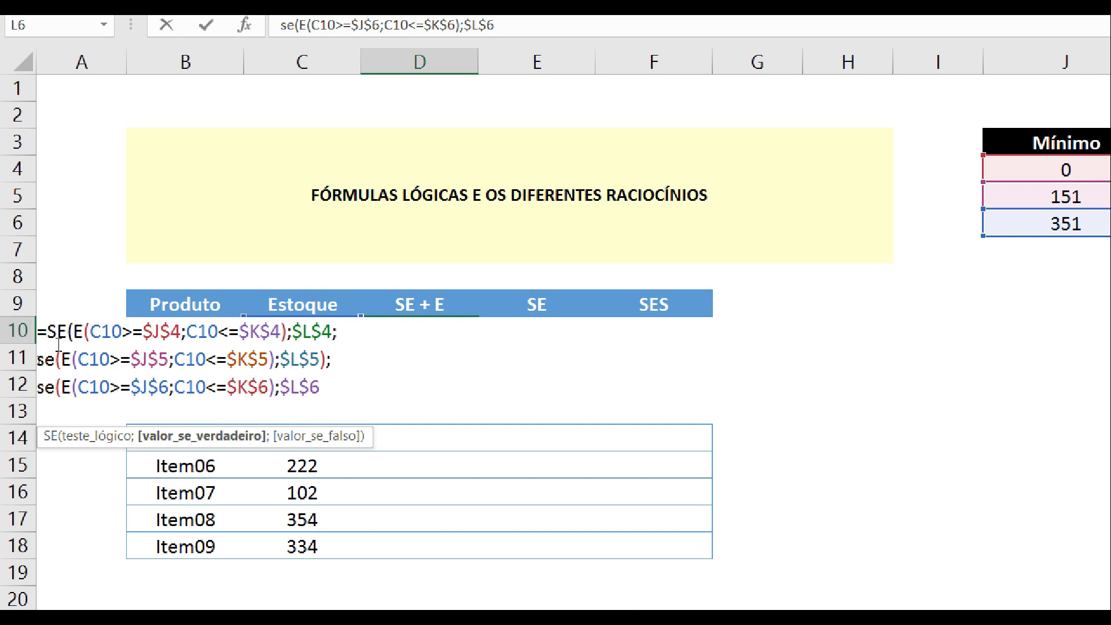
type(")))")
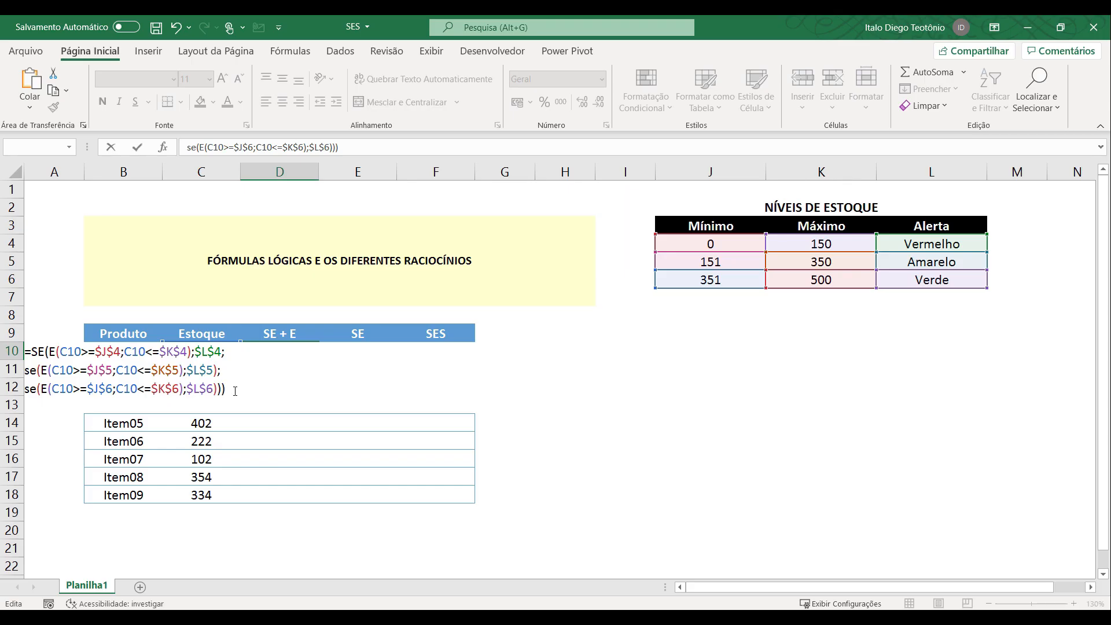
key("Return")
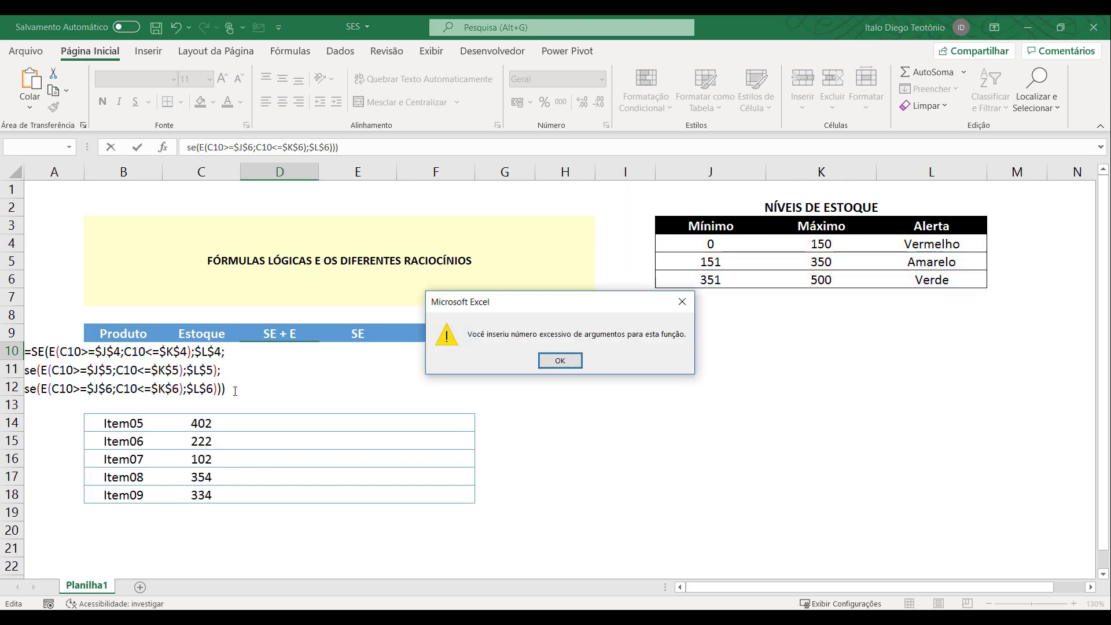
left_click(561, 361)
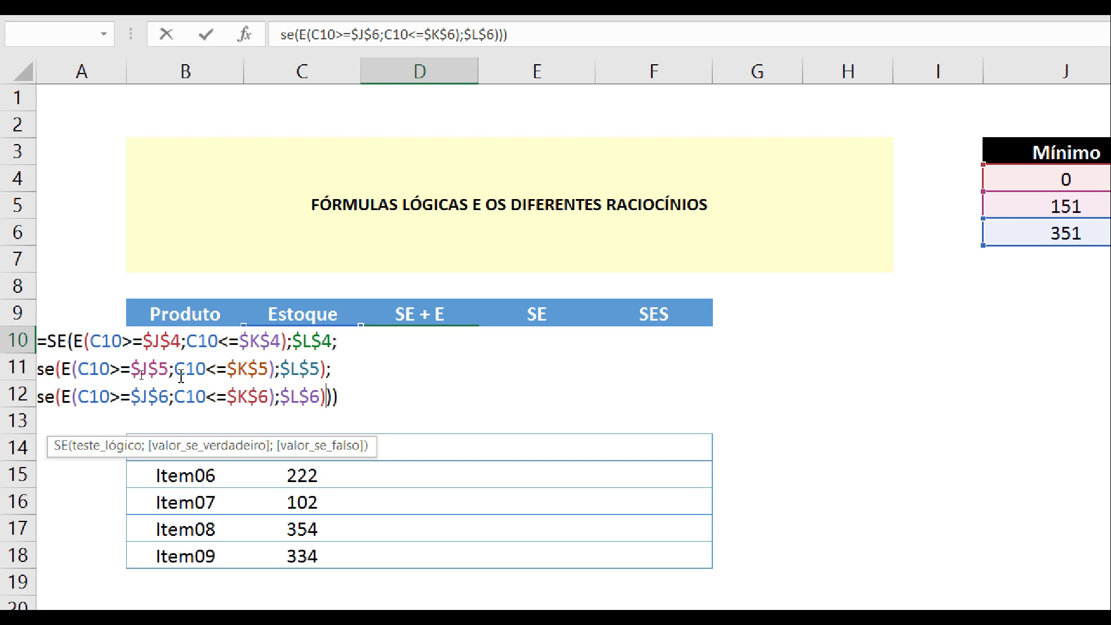
Remove the closing parenthesis after $L$5 in the second SE and enter the corrected formula in D10.
left_click(328, 368)
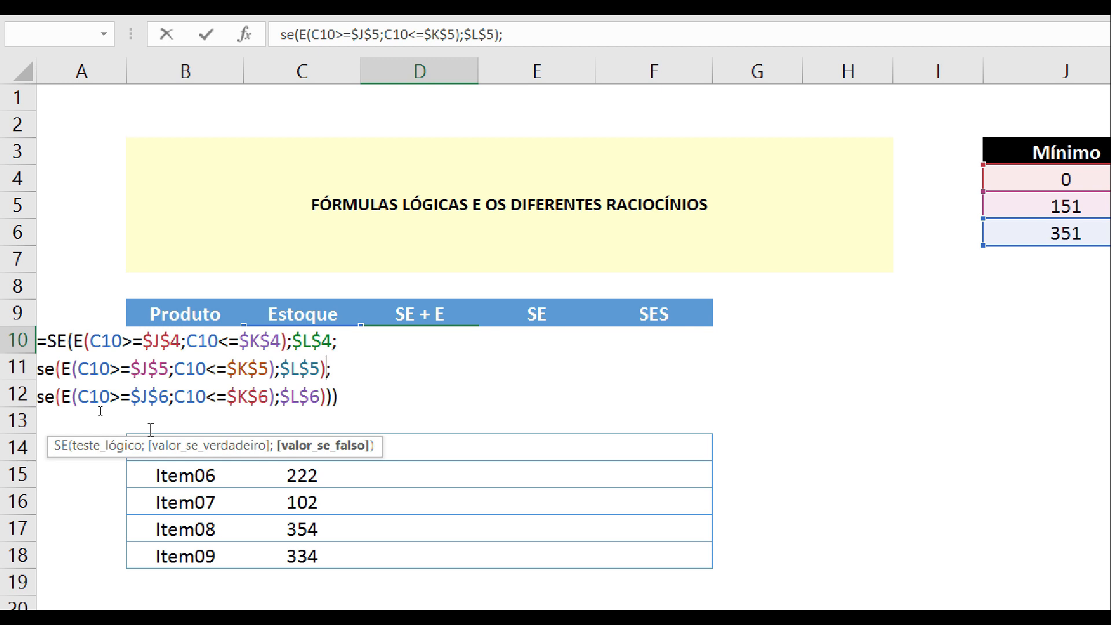
left_click(57, 368)
key("BackSpace")
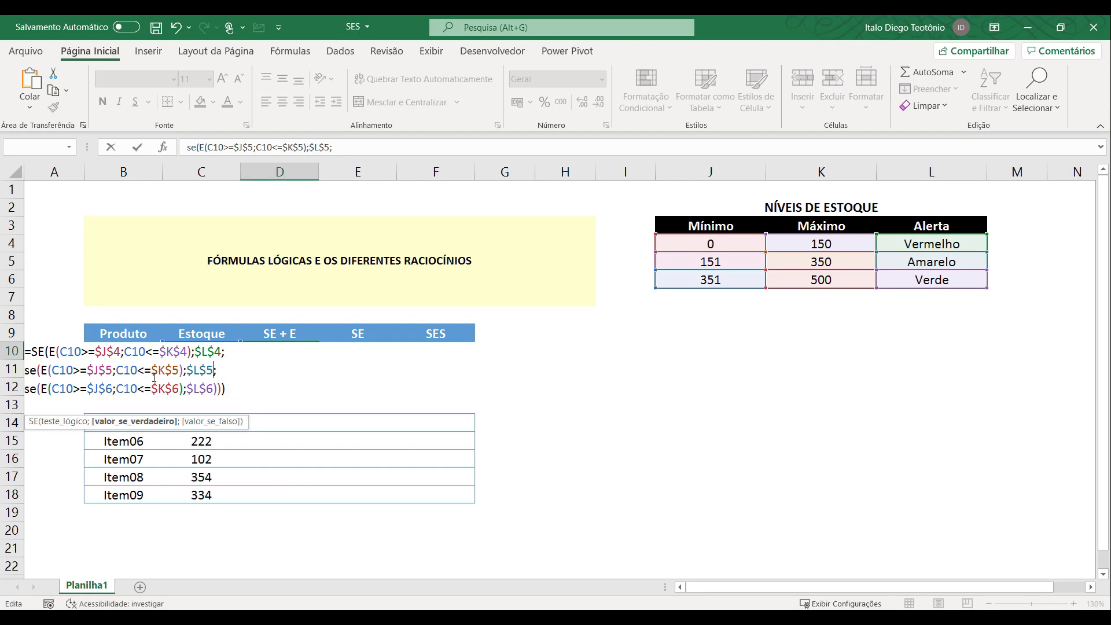
key("Return")
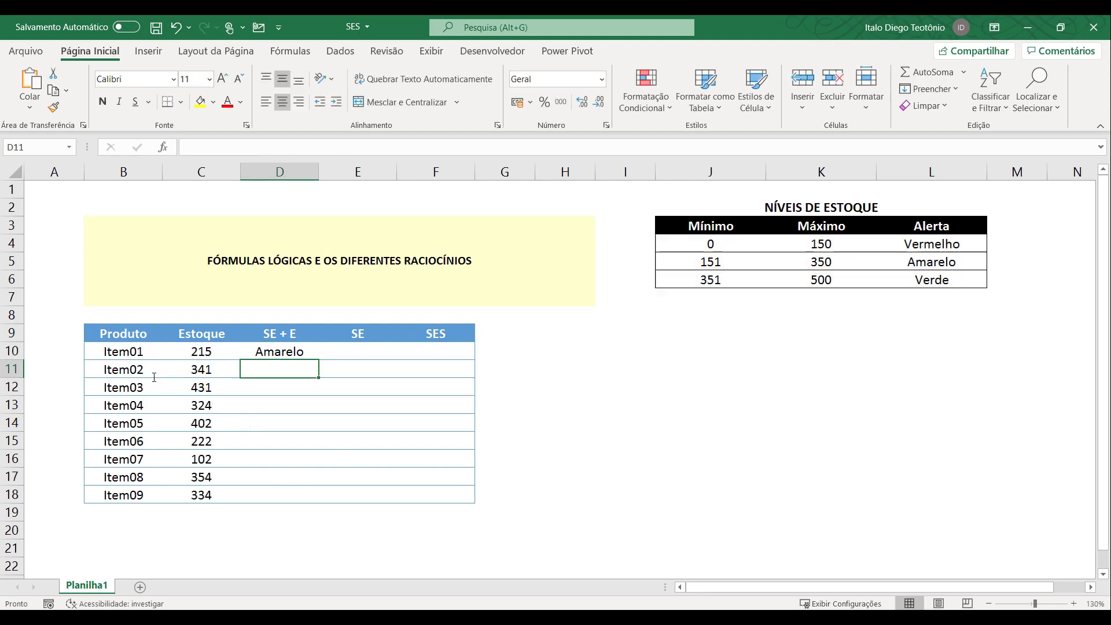
Copy the D10 formula down the SE + E column to D18 and inspect several of the filled cells.
left_click(304, 352)
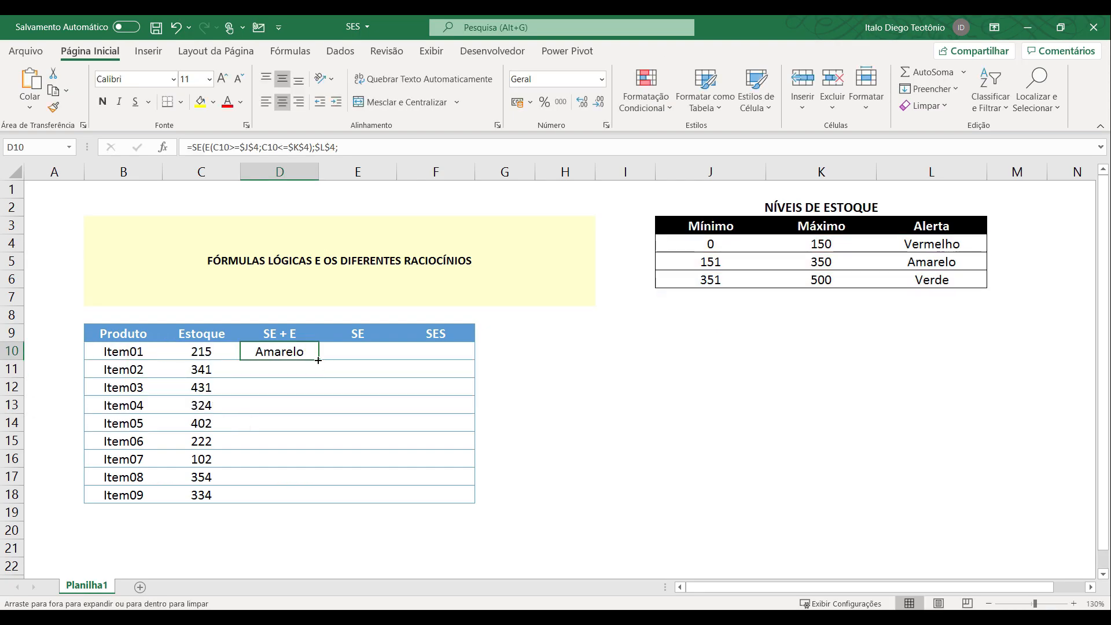
double_click(319, 360)
left_click(302, 370)
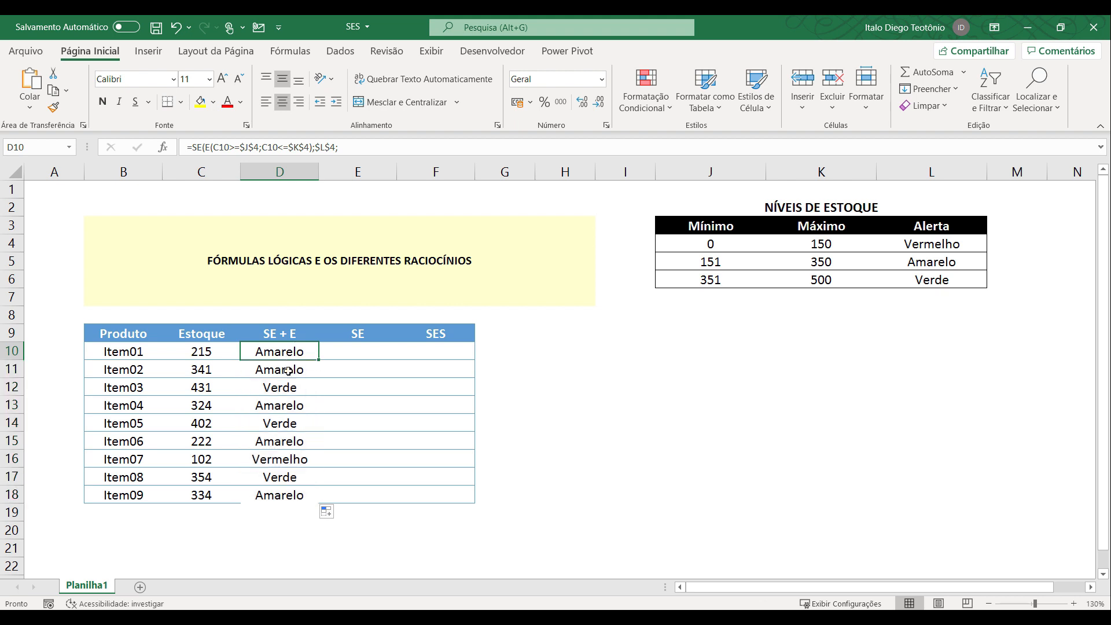
left_click(279, 406)
left_click(279, 441)
left_click(277, 477)
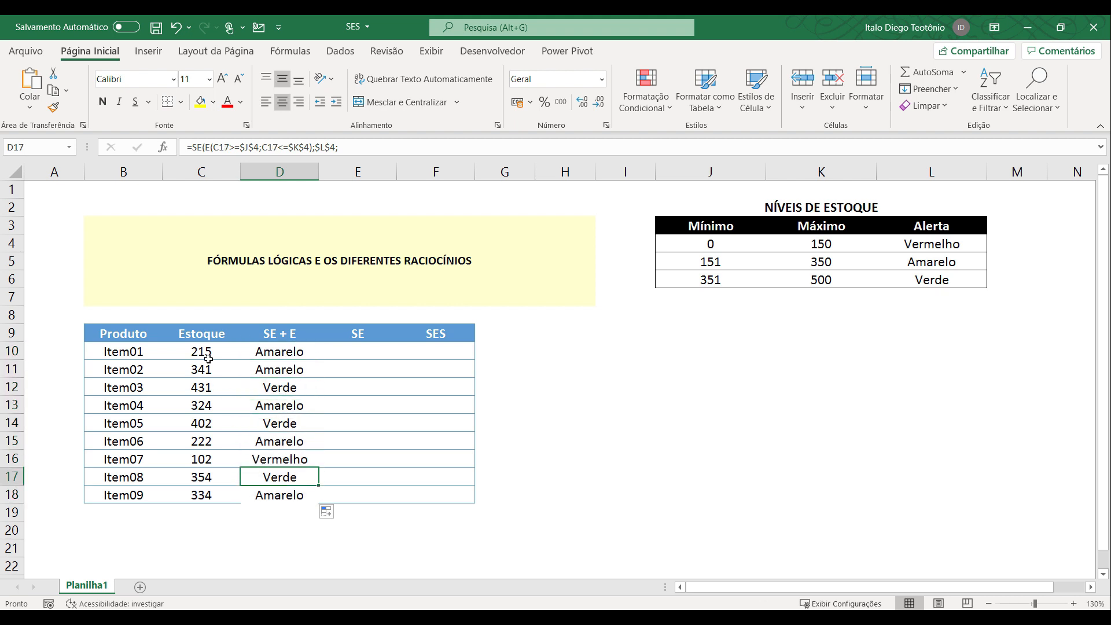
Check the SE + E alerts against the Estoque quantities and the minimum and maximum ranges in the NÍVEIS DE ESTOQUE table.
left_click(207, 354)
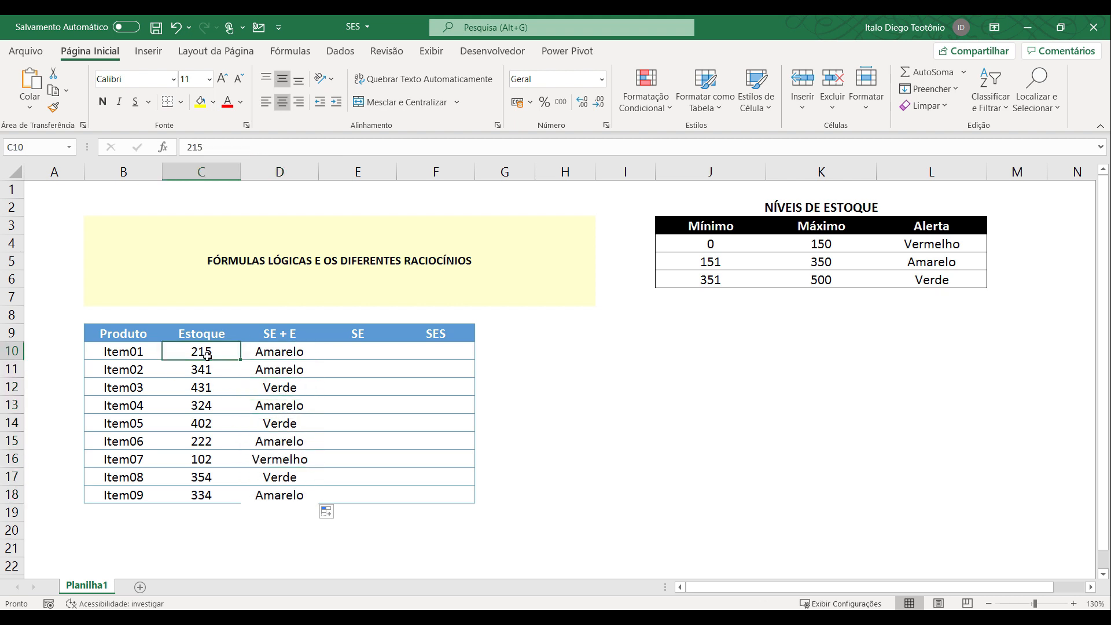
left_click(694, 246)
left_click(821, 241)
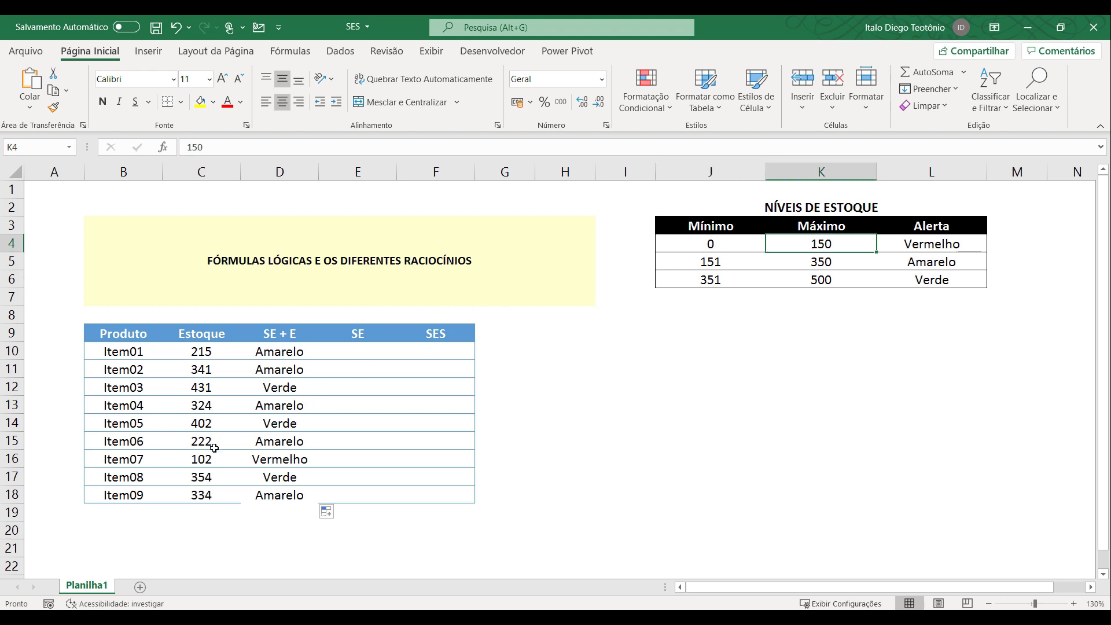
left_click(195, 441)
left_click_drag(194, 460, 286, 460)
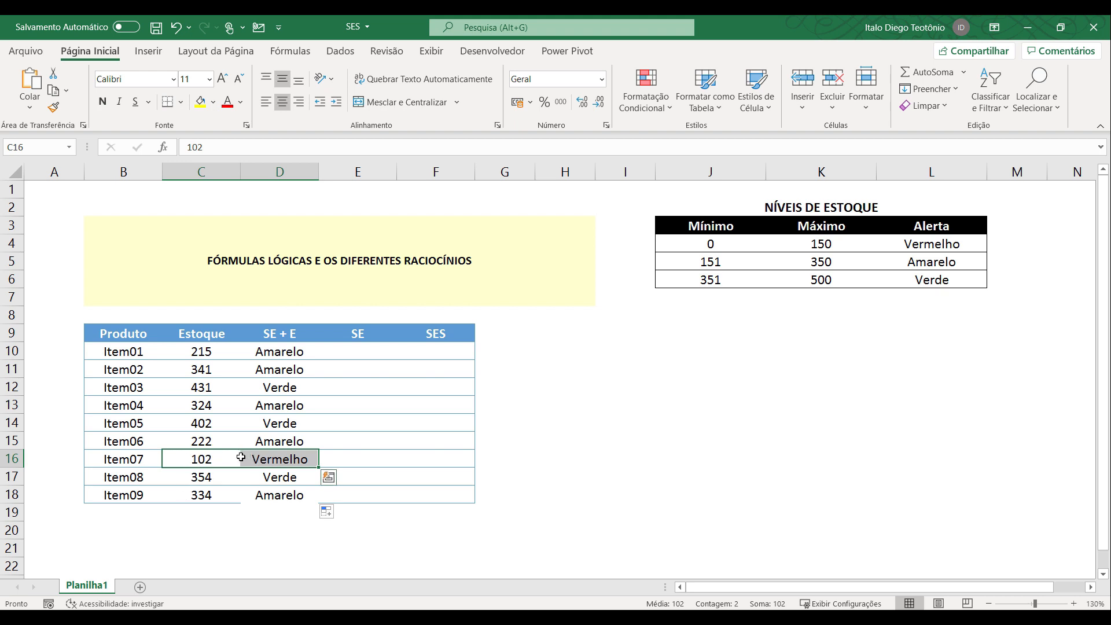
left_click(205, 401)
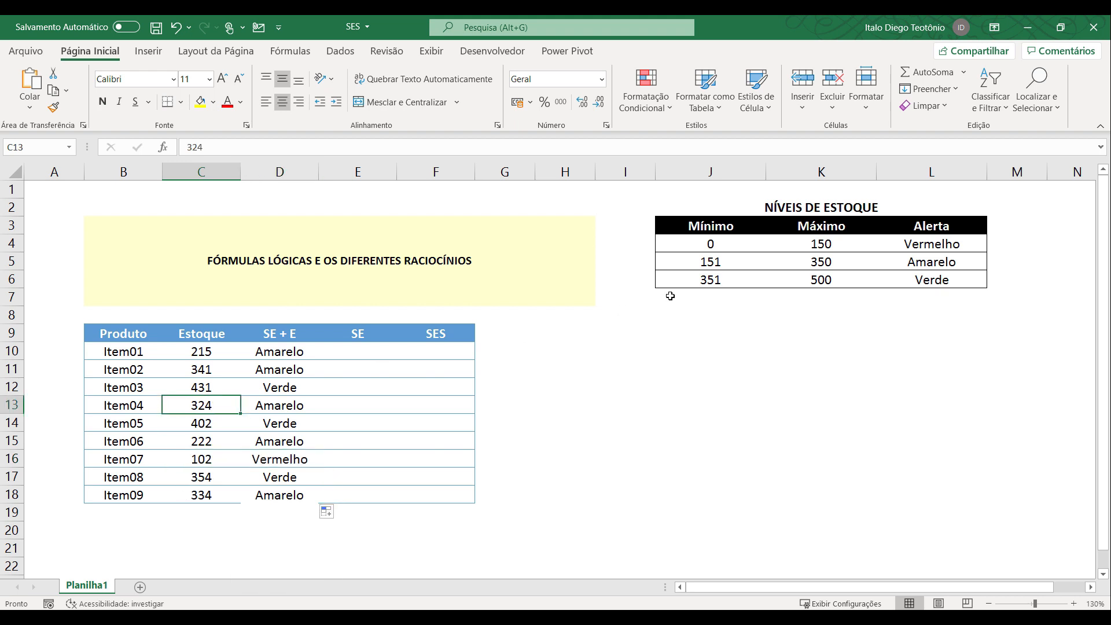
left_click_drag(220, 356, 277, 370)
left_click_drag(202, 405, 282, 408)
left_click_drag(194, 497, 277, 496)
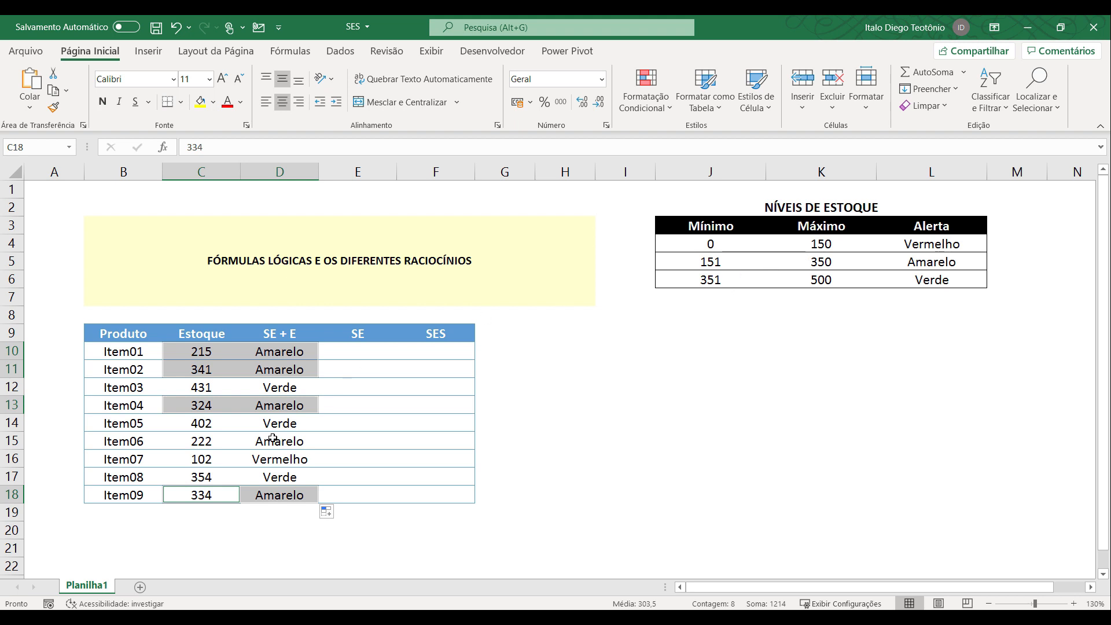
left_click_drag(206, 428, 278, 424)
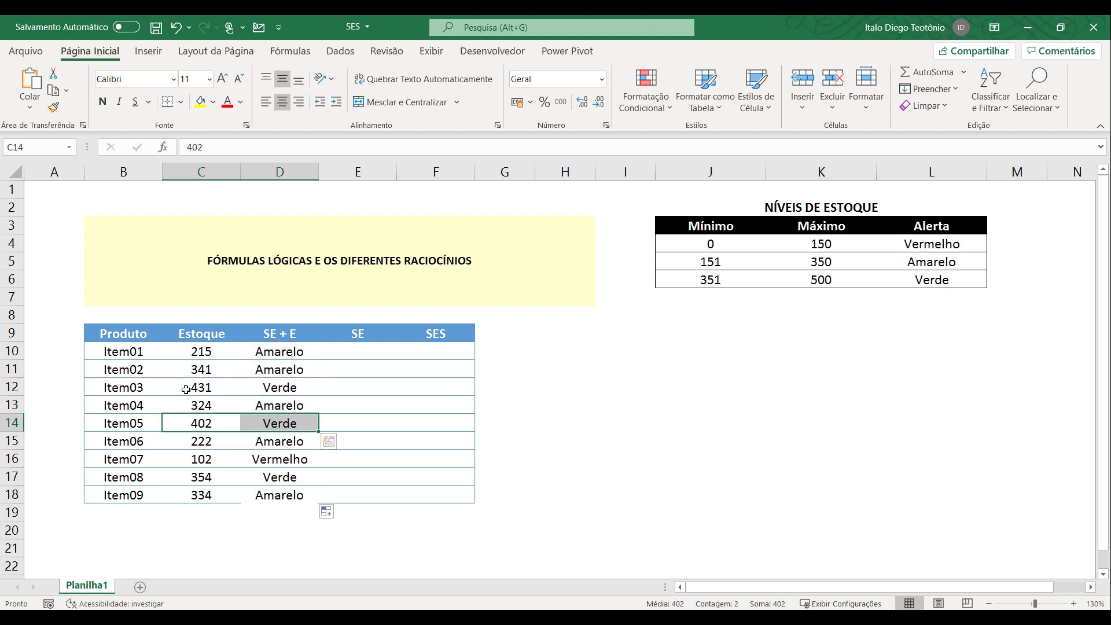
left_click_drag(184, 388, 278, 388, "ctrl")
left_click_drag(195, 477, 274, 477, "ctrl")
left_click(455, 408)
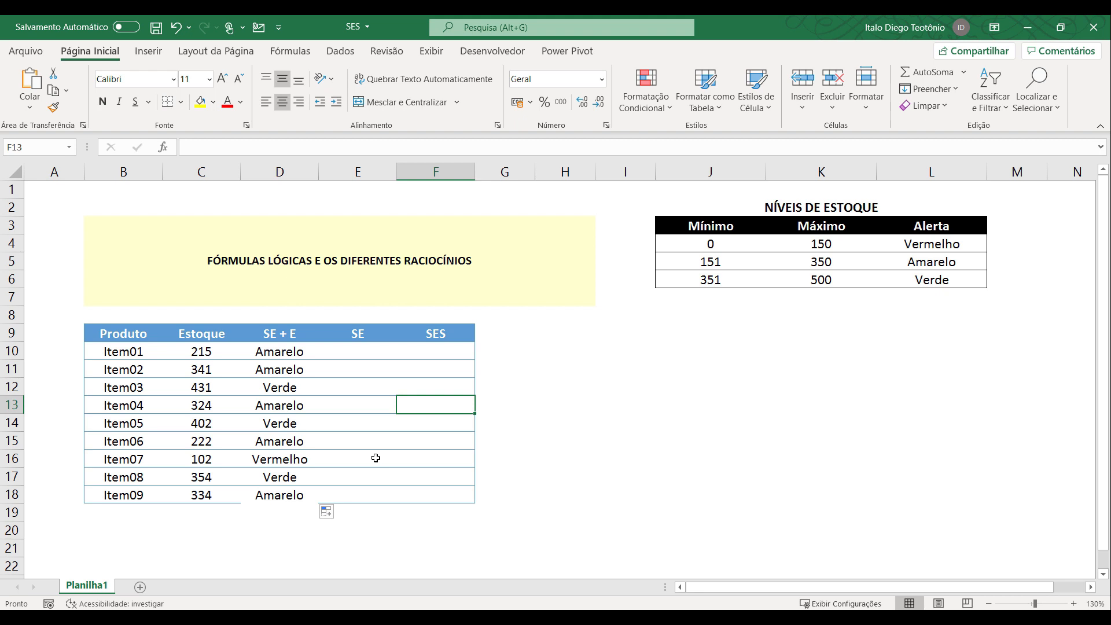
left_click(291, 351)
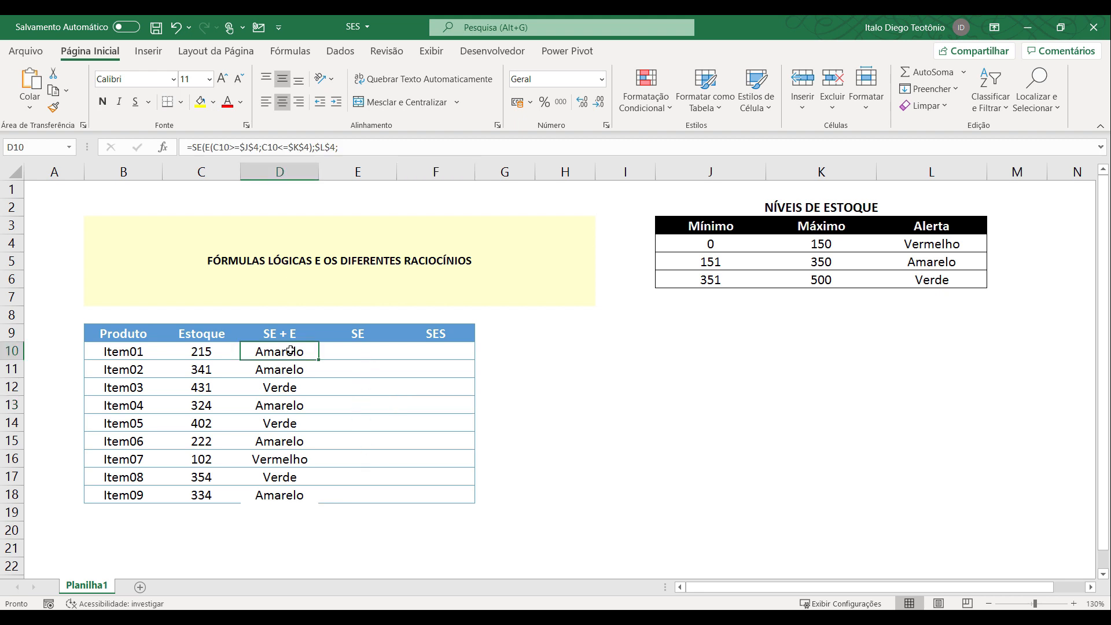
Remove the line breaks from the D10 formula so all three SE tests run continuously, and enter it.
double_click(291, 351)
left_click(372, 352)
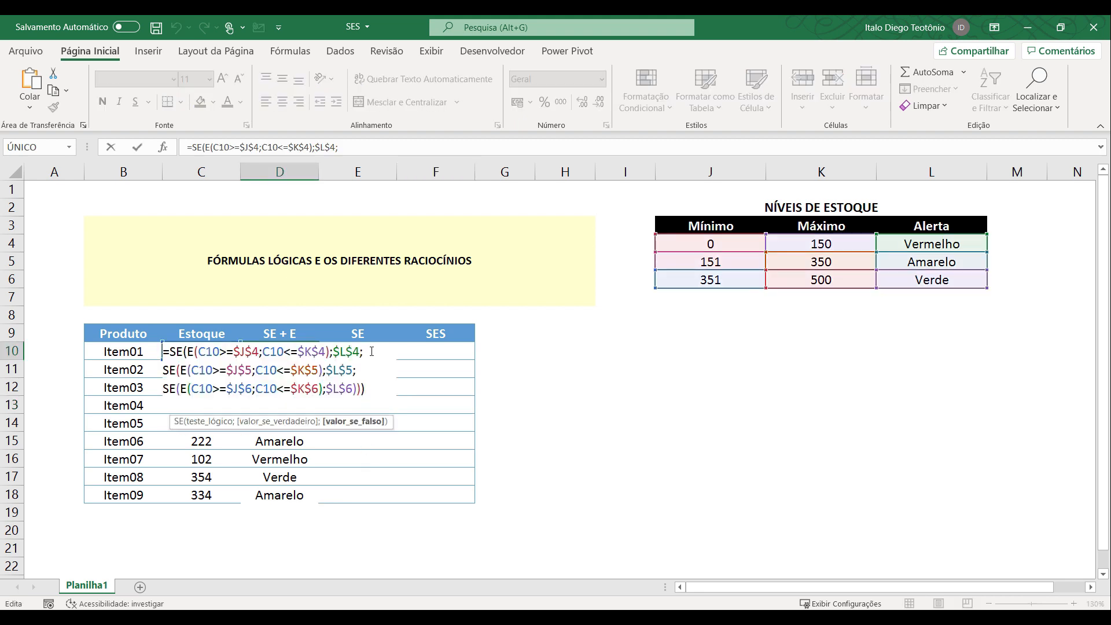
key("Delete")
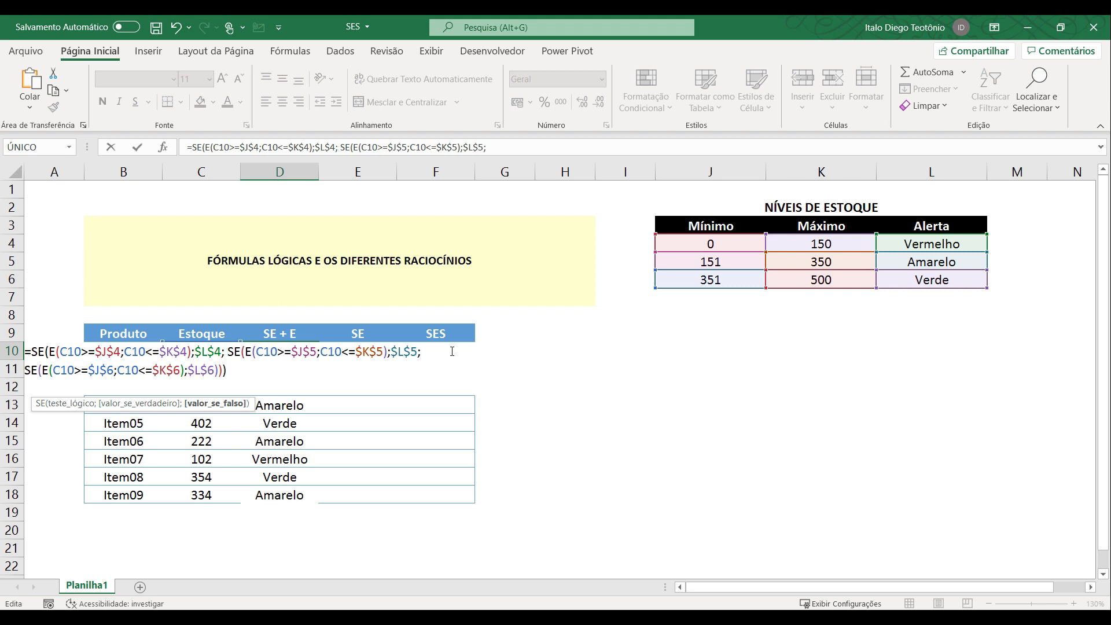
key("Delete")
key("Return")
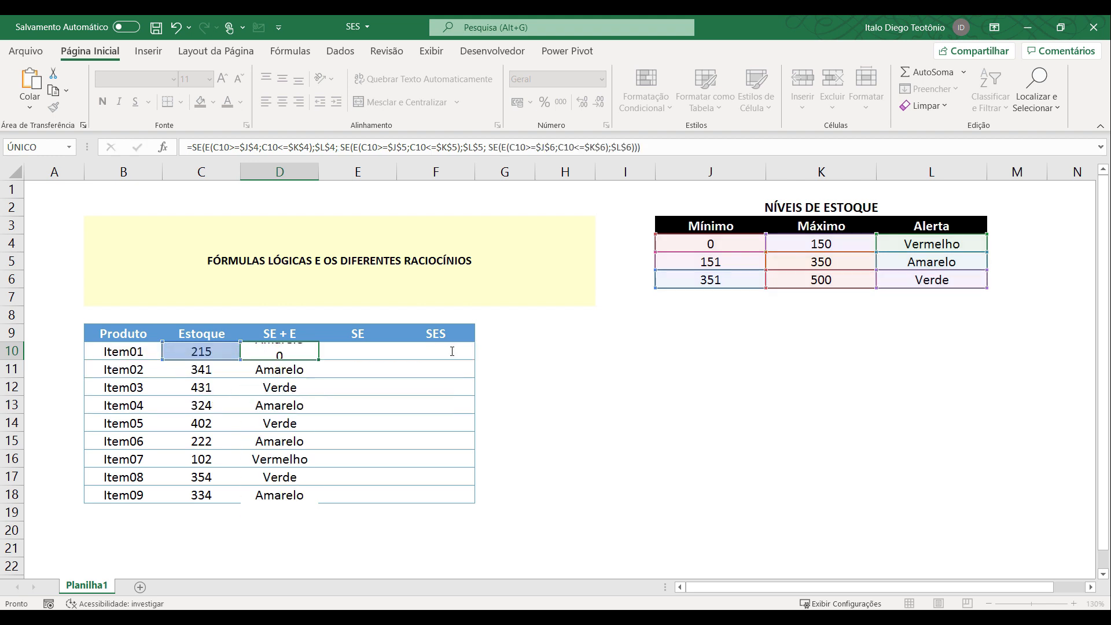
Copy the single-line D10 formula down the SE + E column to D18.
left_click(267, 348)
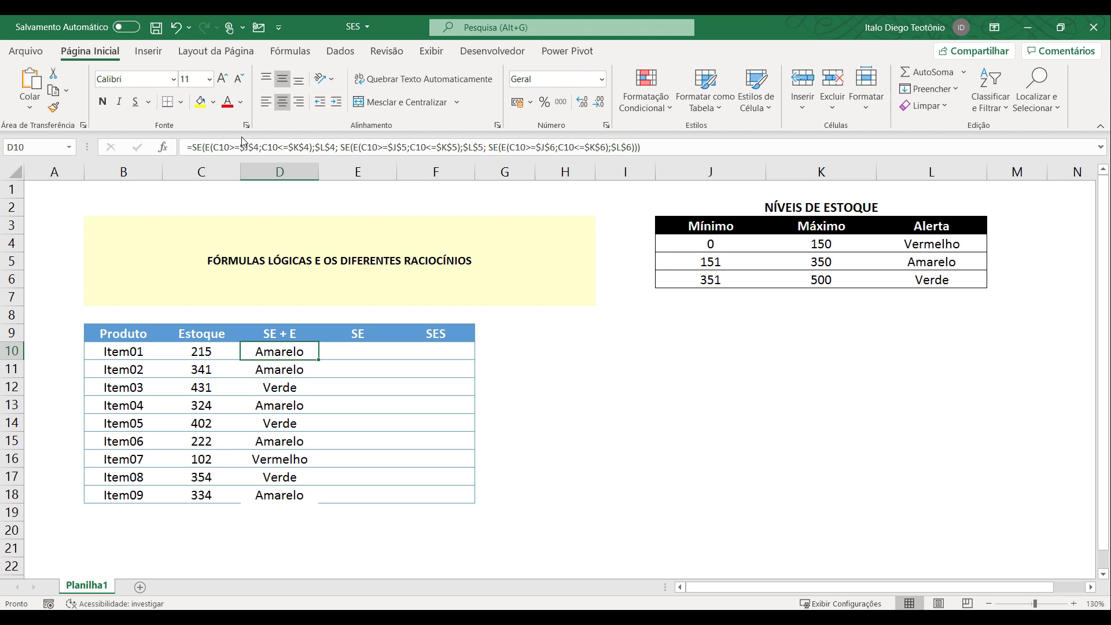
double_click(318, 360)
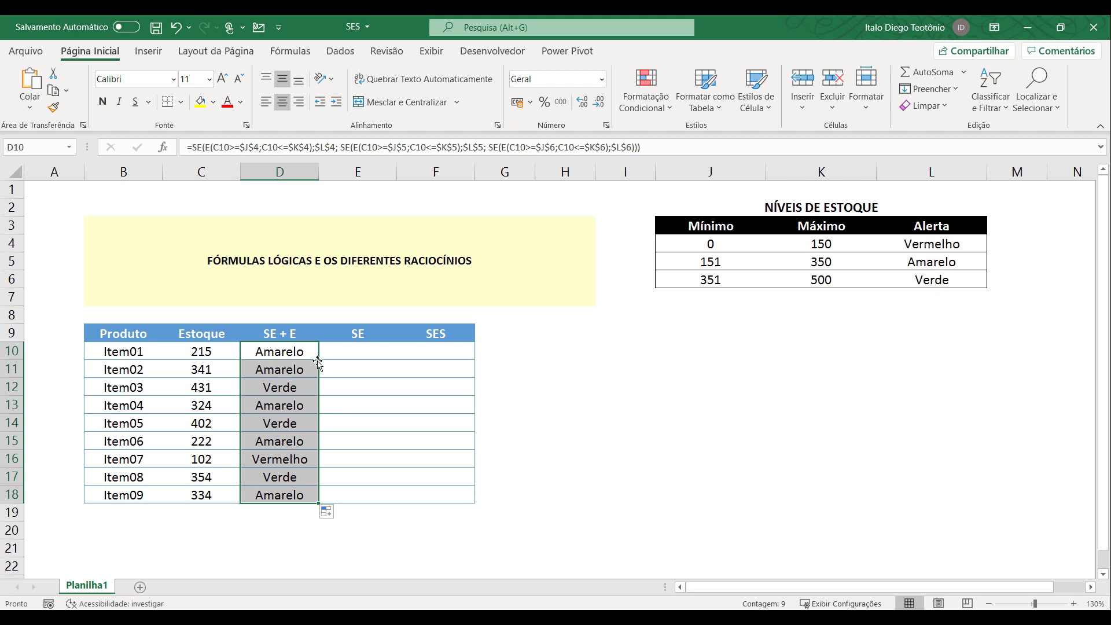
left_click(557, 371)
left_click(302, 357)
Review the SE + E header and the Máximo and Alerta values of the first two ranges in the NÍVEIS DE ESTOQUE table.
left_click(357, 349)
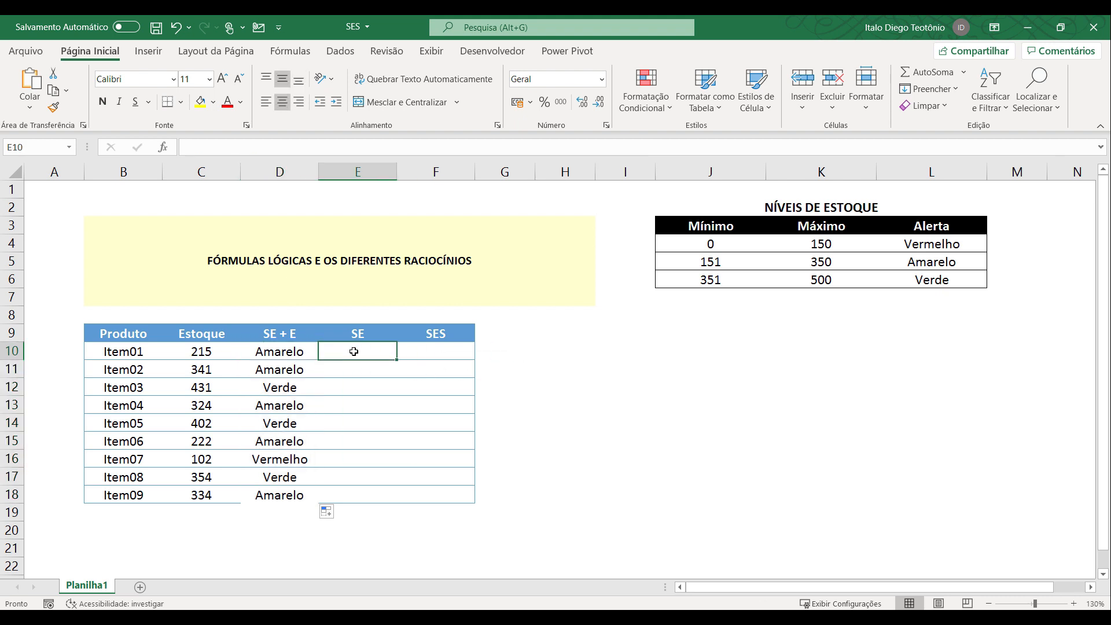
double_click(295, 334)
left_click_drag(297, 333, 287, 332)
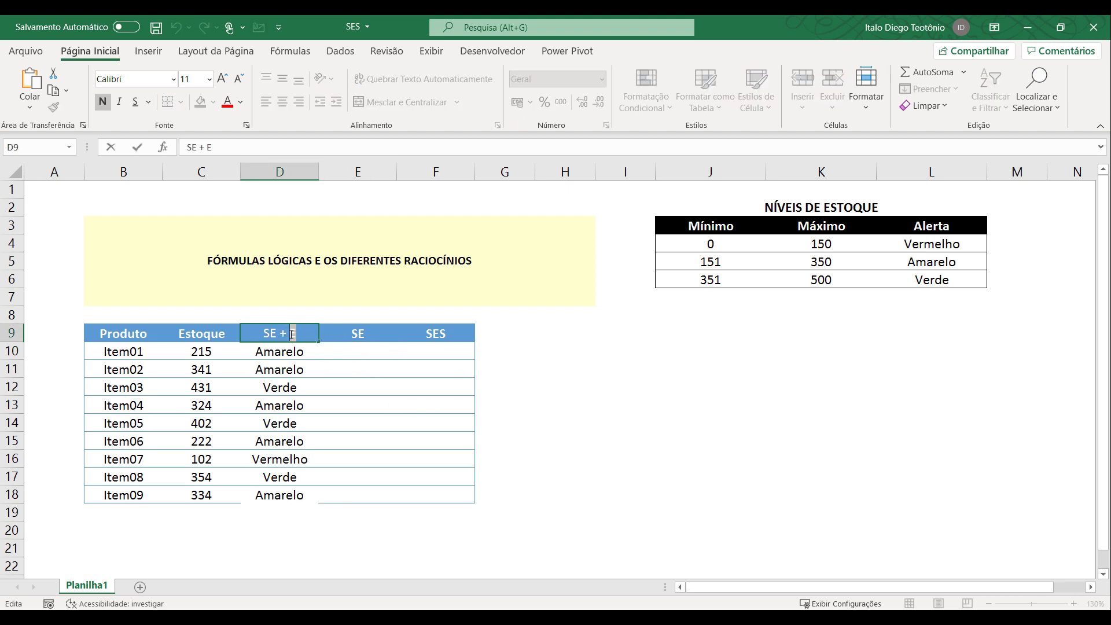
key("Return")
left_click(338, 347)
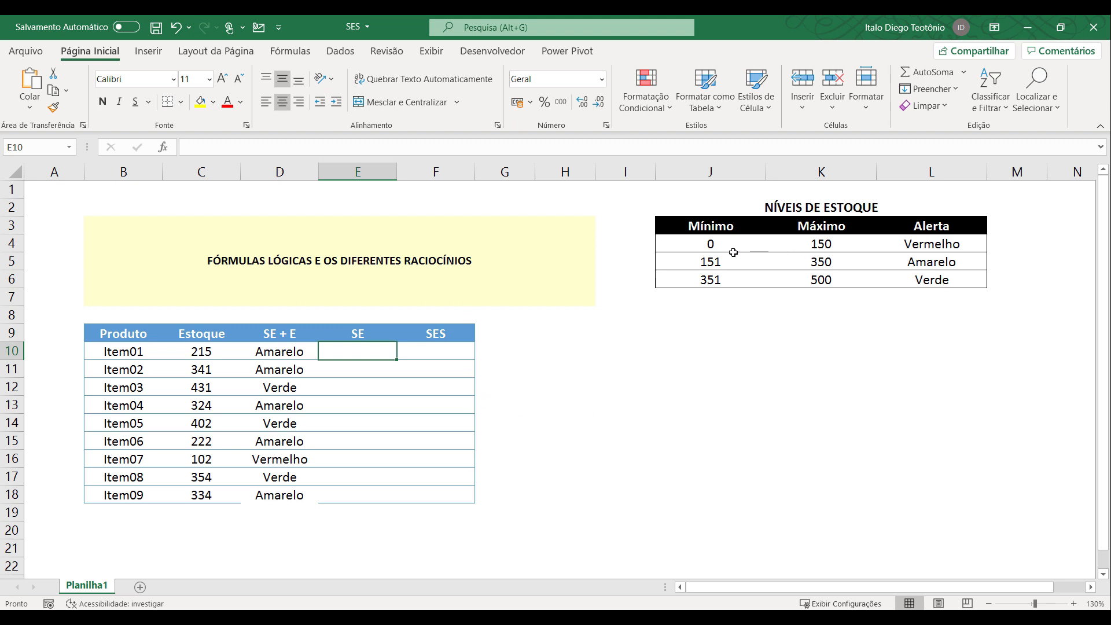
left_click(830, 245)
left_click(915, 242)
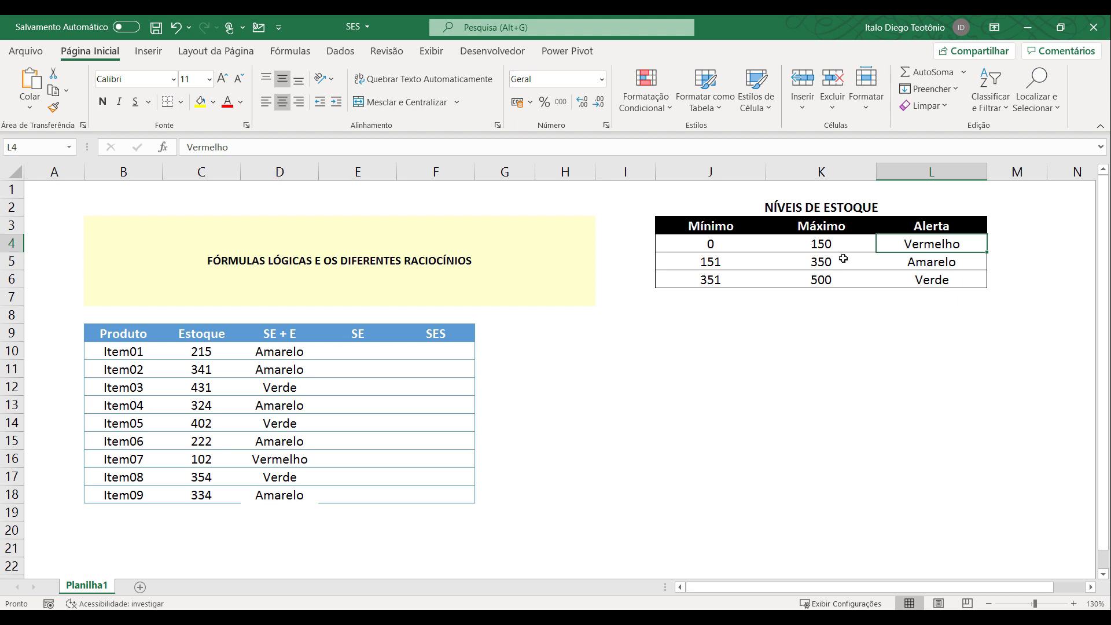
left_click(815, 265)
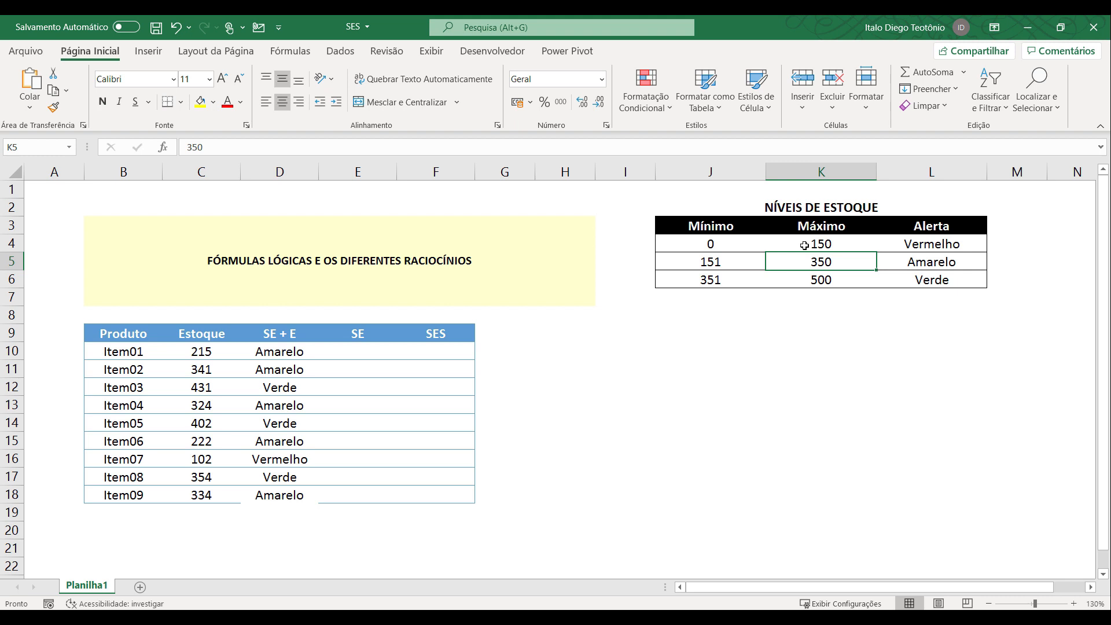
Start an SE formula in E10 that tests C10<=$K$4 and returns $L$4 if true.
left_click(360, 351)
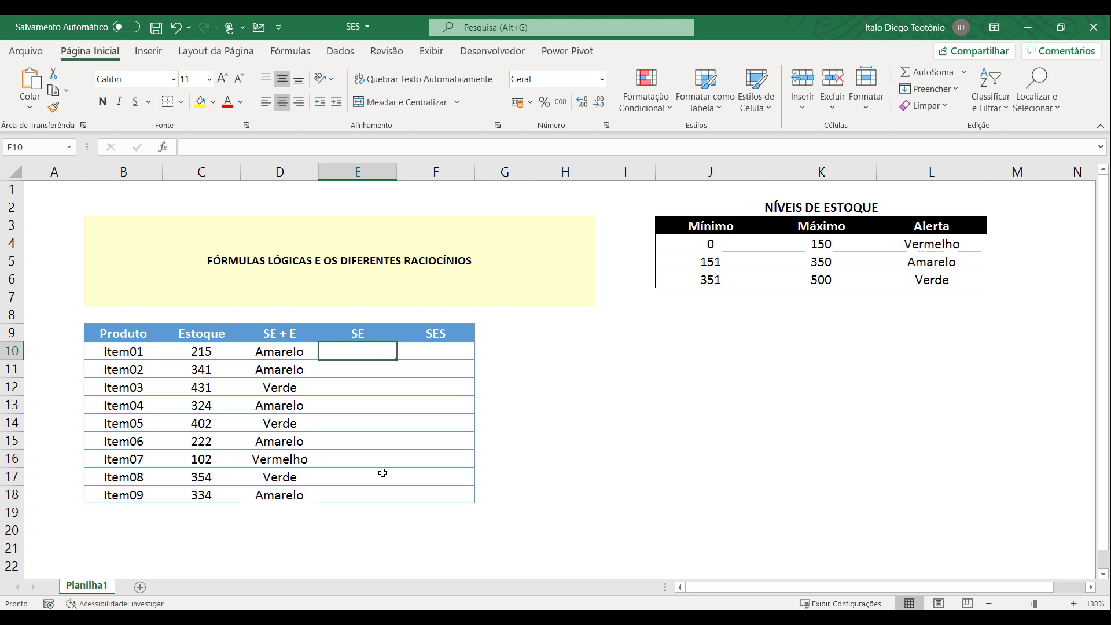
type("=se(")
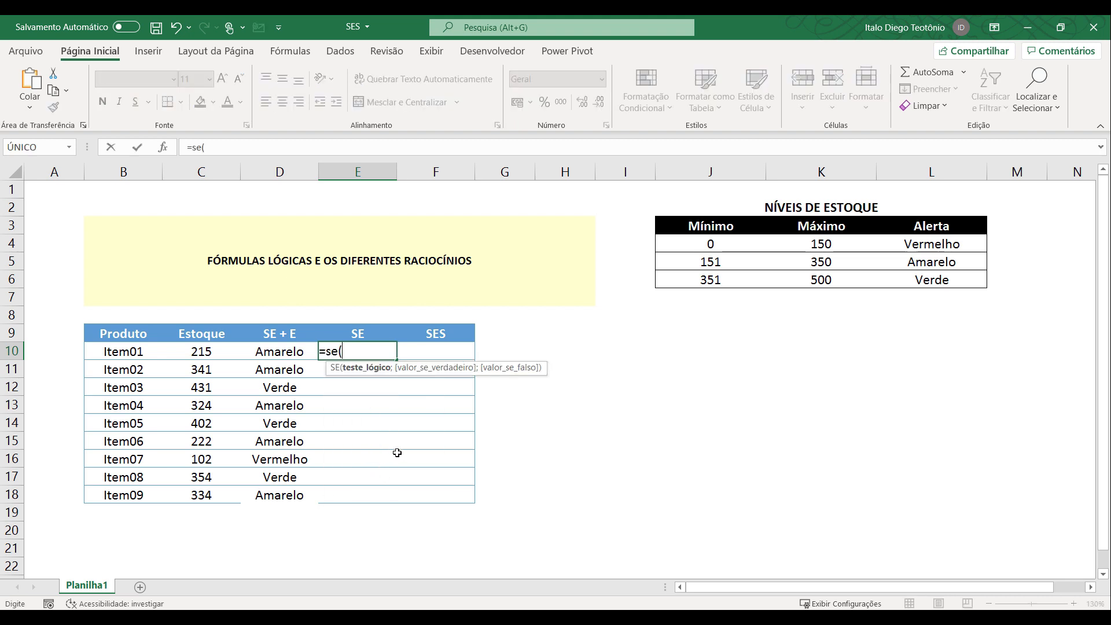
left_click(203, 353)
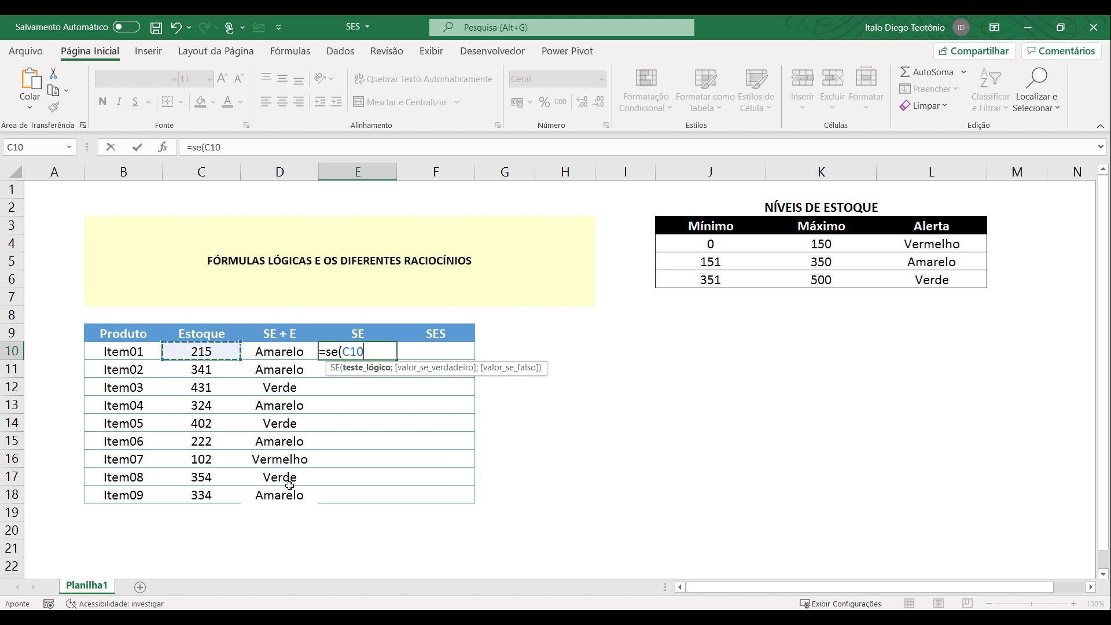
type("<=")
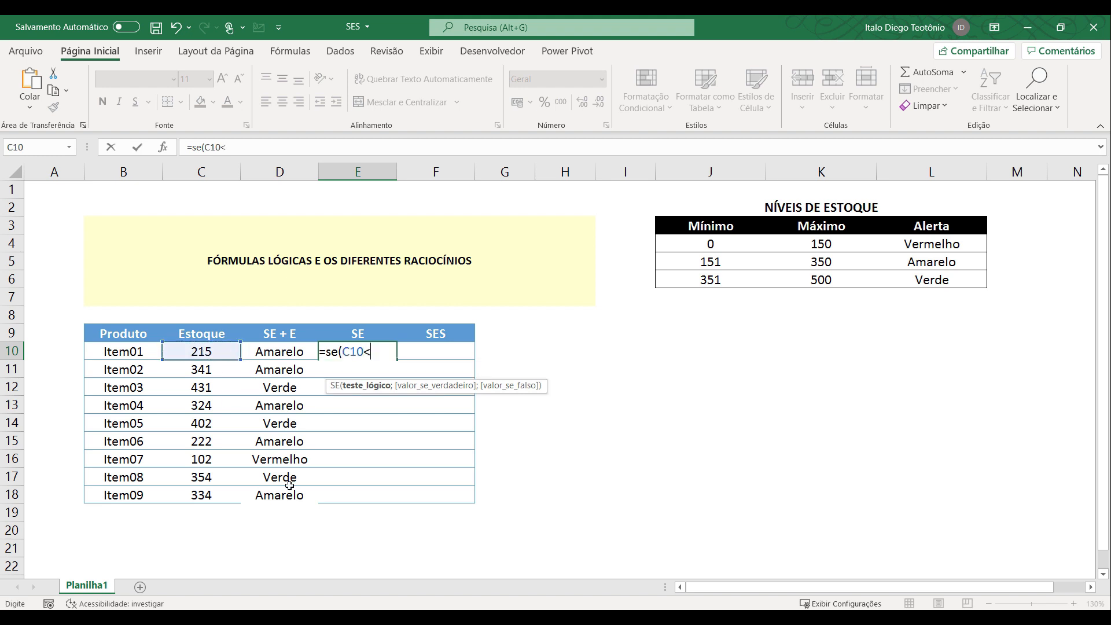
left_click(832, 245)
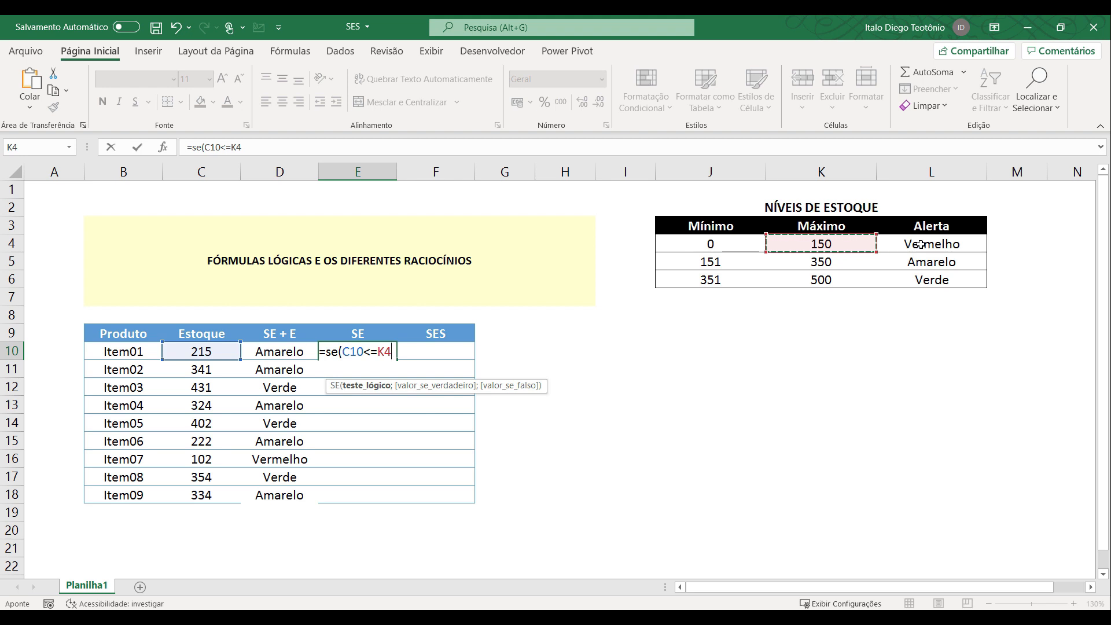
key("F4")
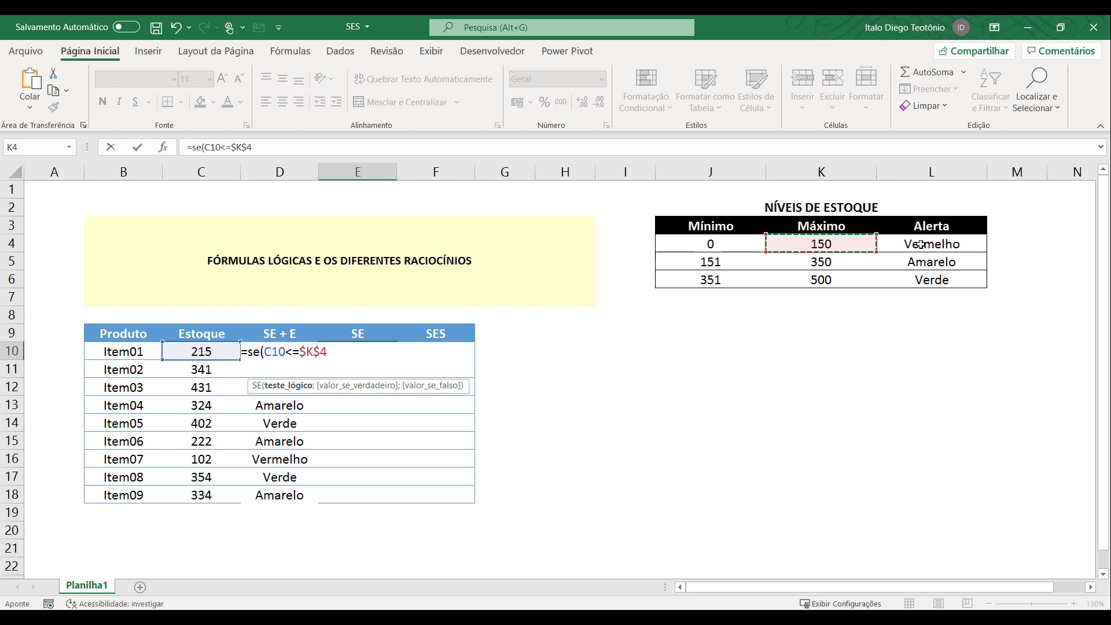
type(";")
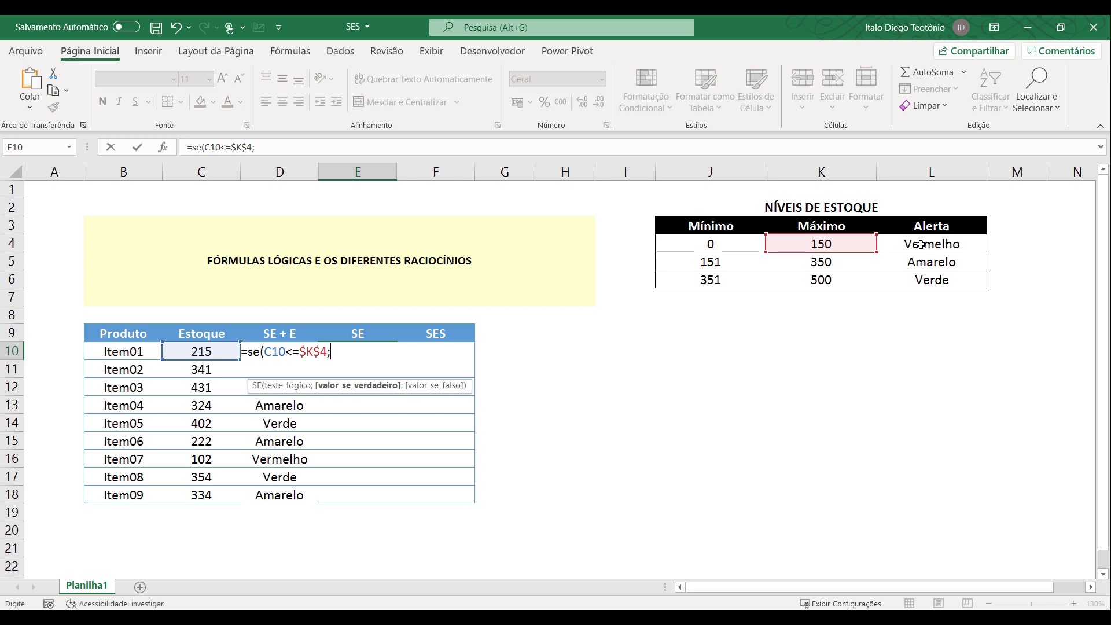
left_click(966, 243)
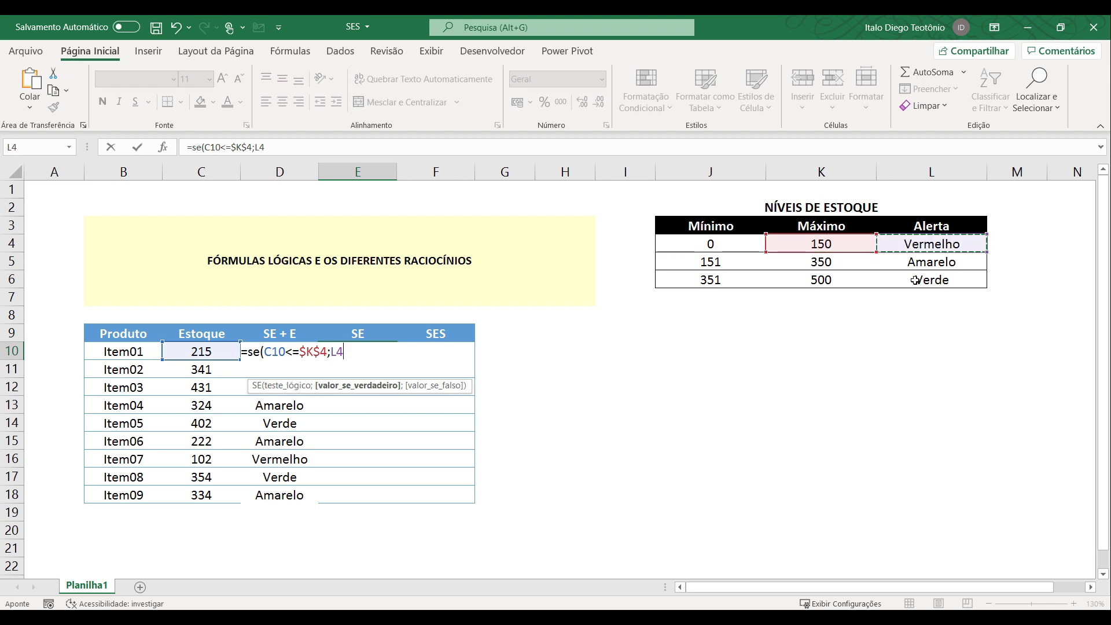
key("F4")
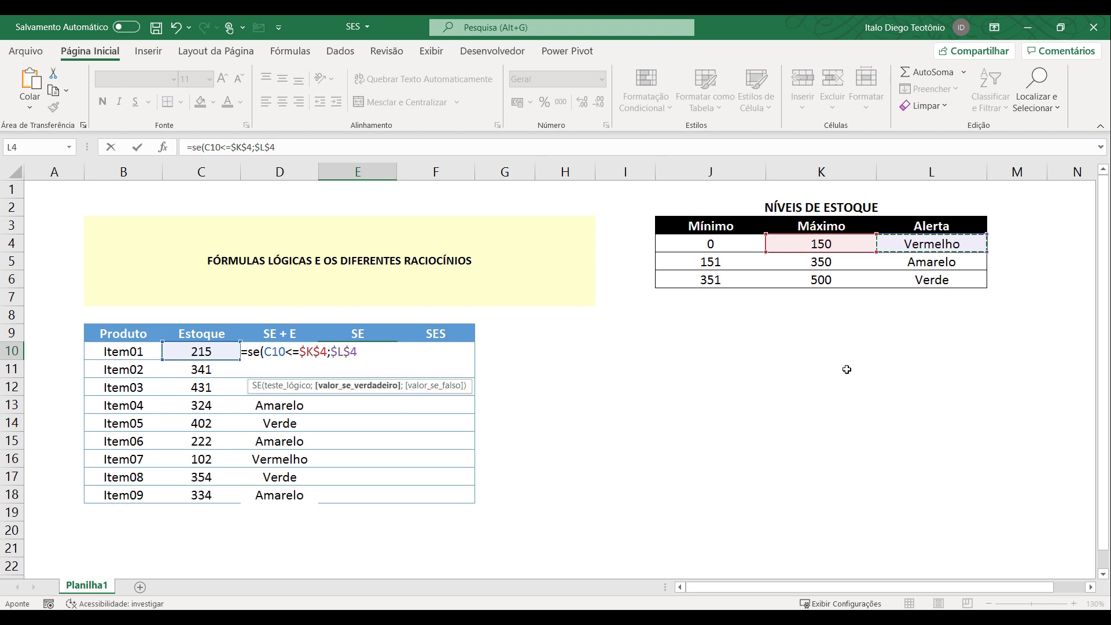
Nest a second SE as the value if false, testing C10<=$K$5 and returning $L$5.
type(";")
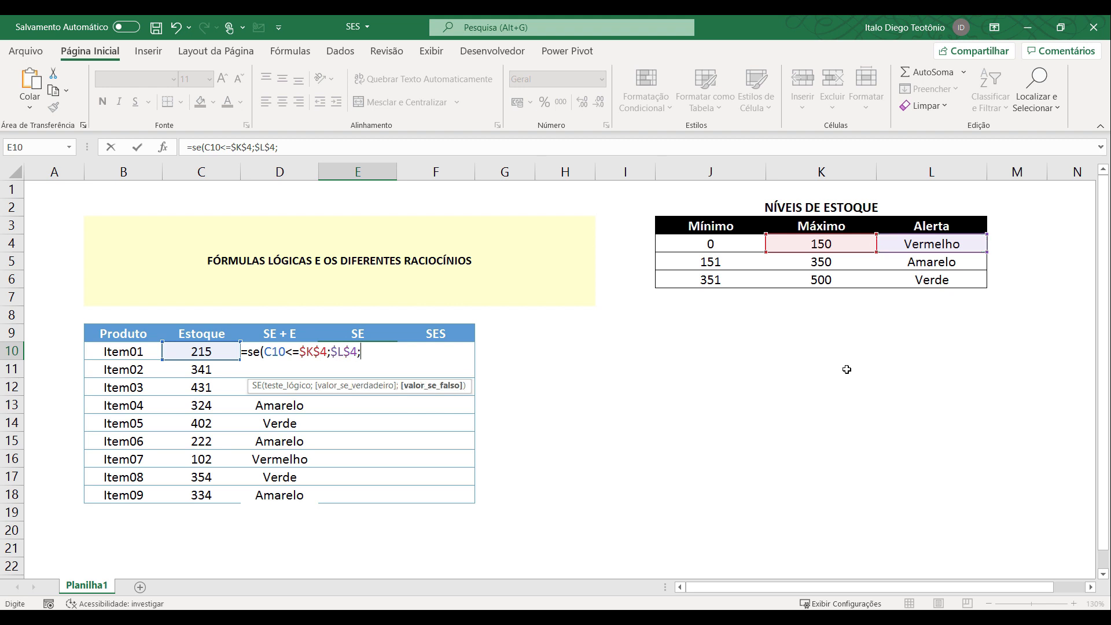
type("se(")
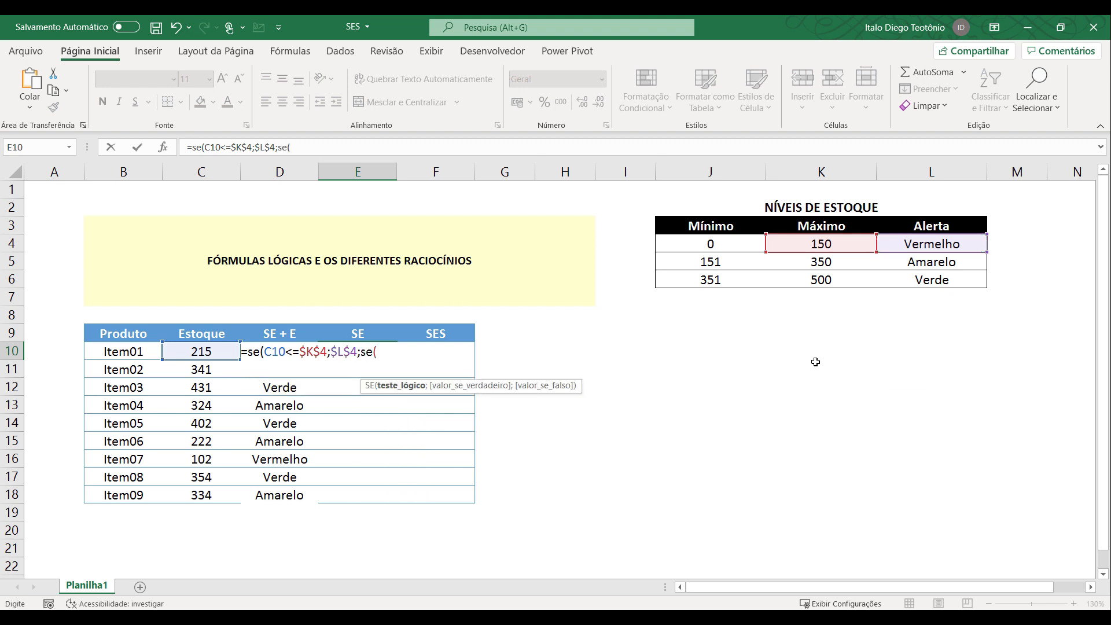
left_click(206, 351)
type("<=")
left_click(820, 262)
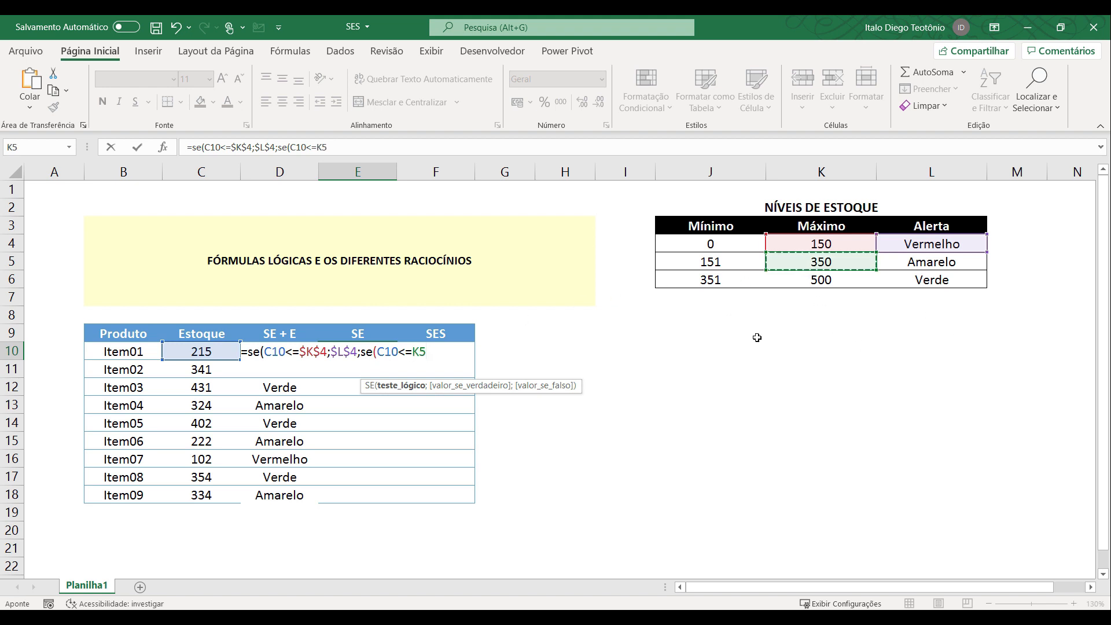
key("F4")
type(";")
left_click(912, 263)
key("F4")
Nest a third SE testing C10<=$K$6 and returning $L$6, close all three functions, and enter the formula in E10.
type(";")
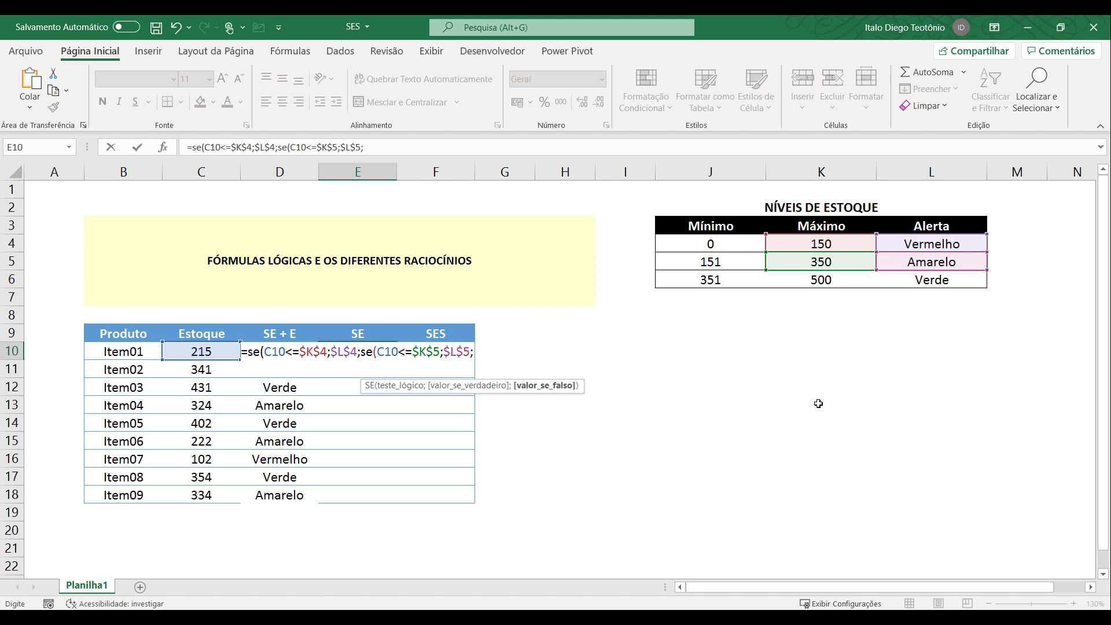
type("ses")
key("BackSpace")
type("(")
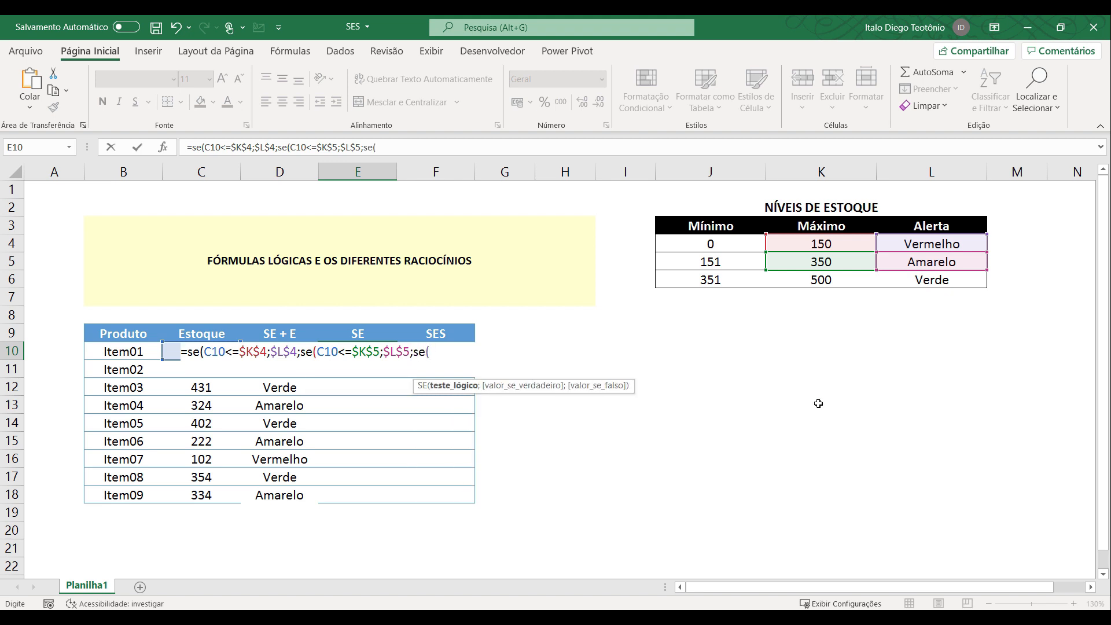
left_click(167, 352)
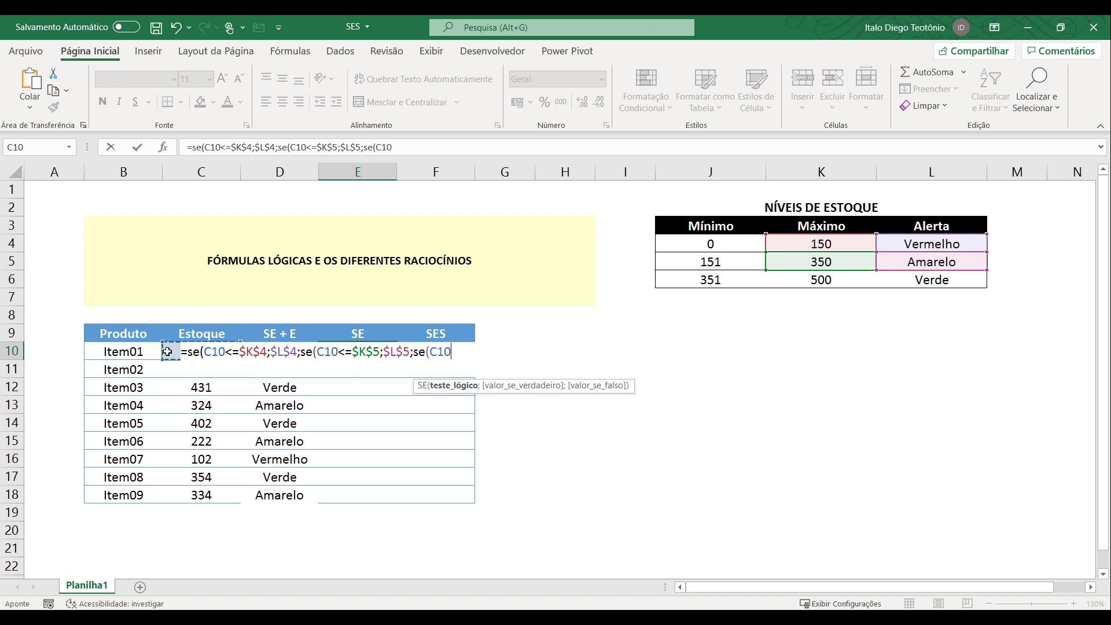
type("<=")
left_click(836, 281)
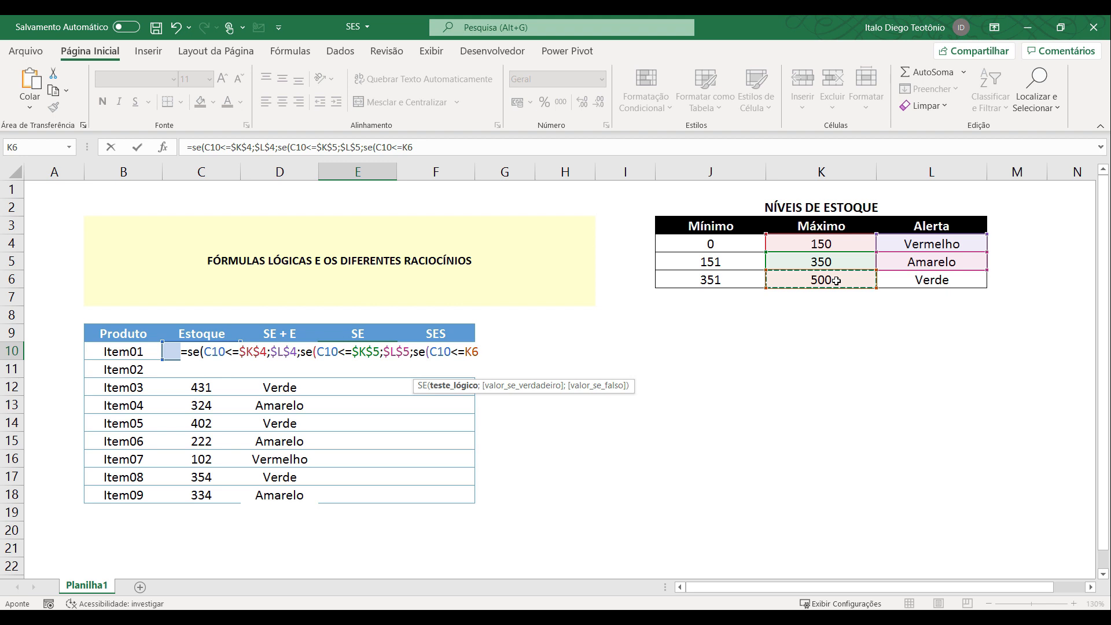
key("F4")
type(";")
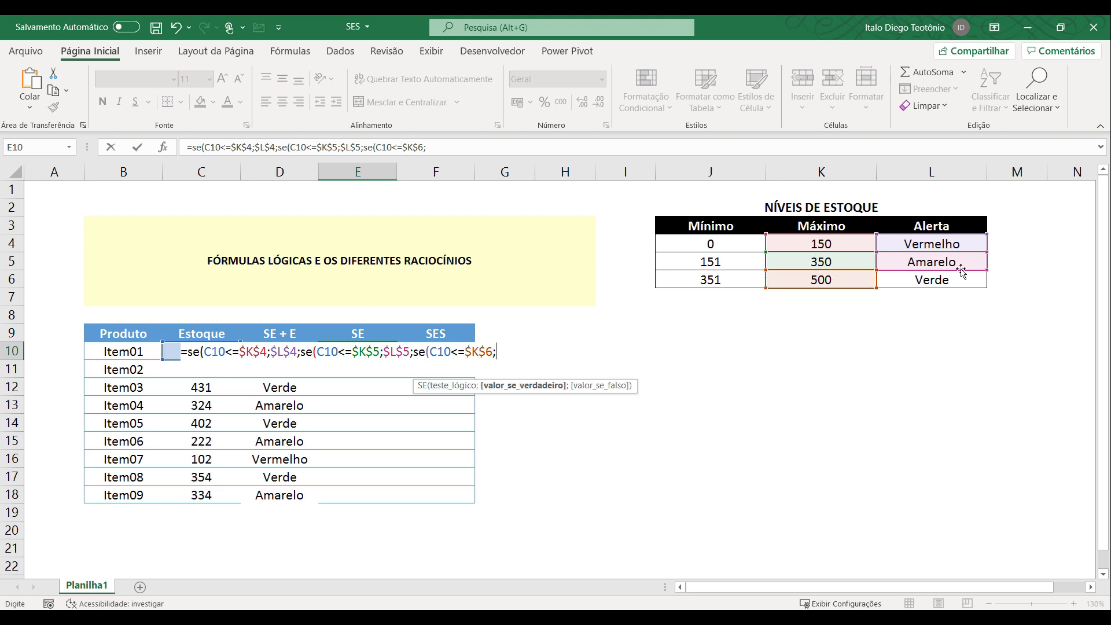
left_click(945, 279)
key("F4")
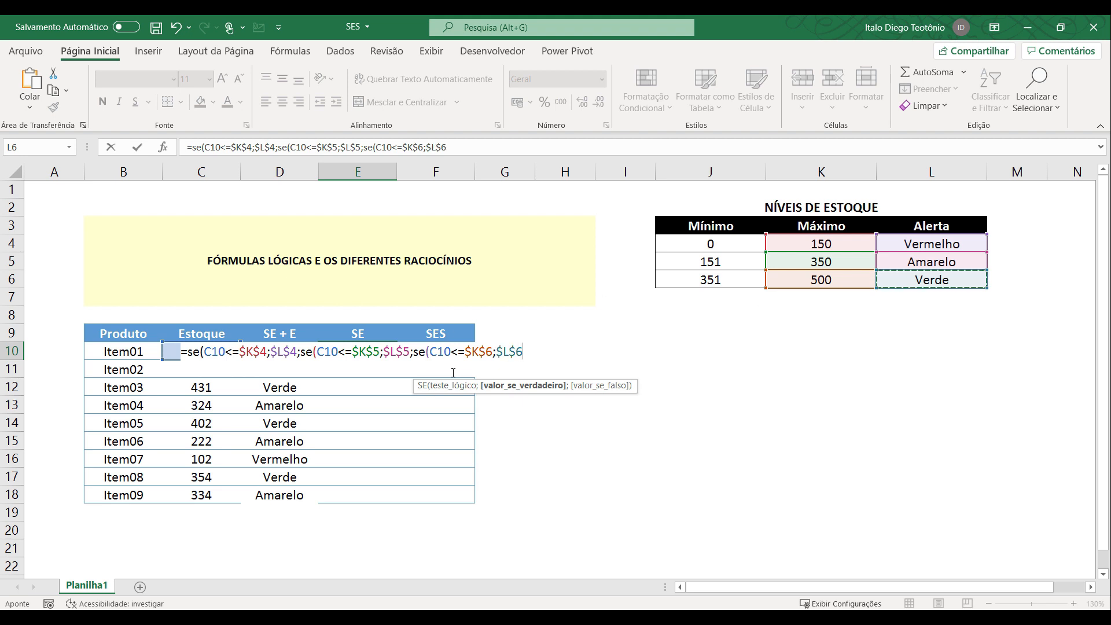
type(")))")
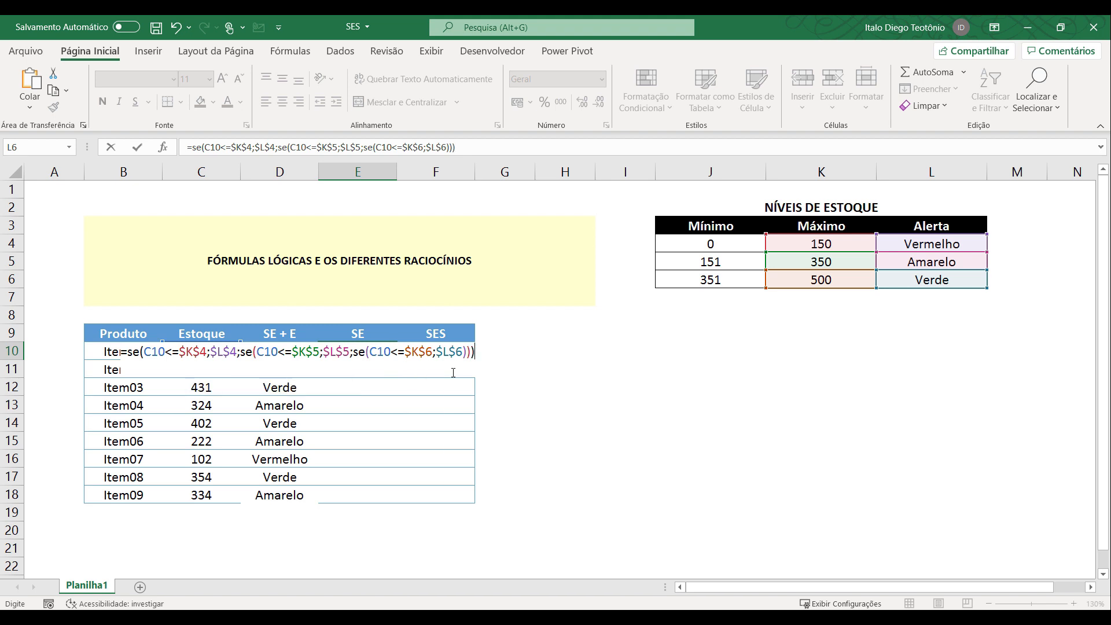
key("Return")
Copy the E10 formula down the SE column to E18.
left_click(369, 349)
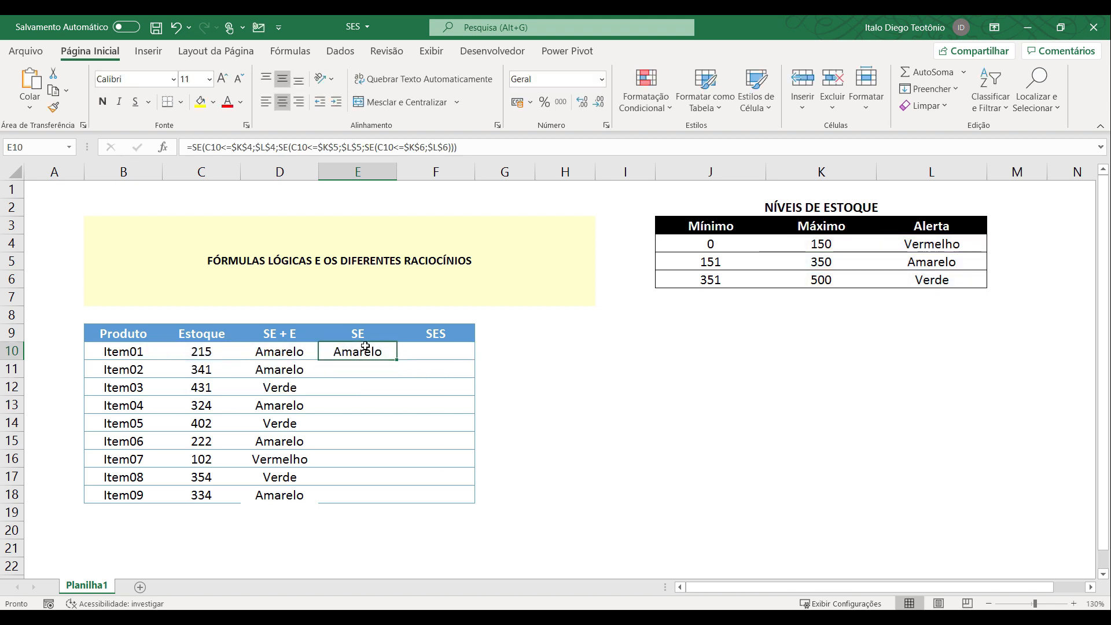
double_click(396, 360)
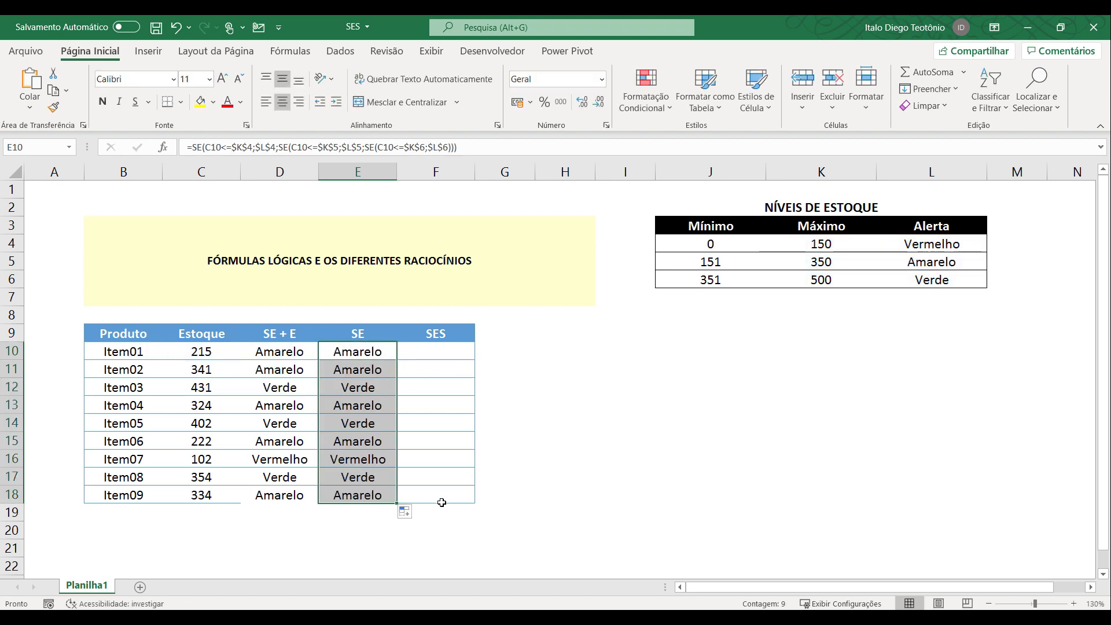
left_click(333, 528)
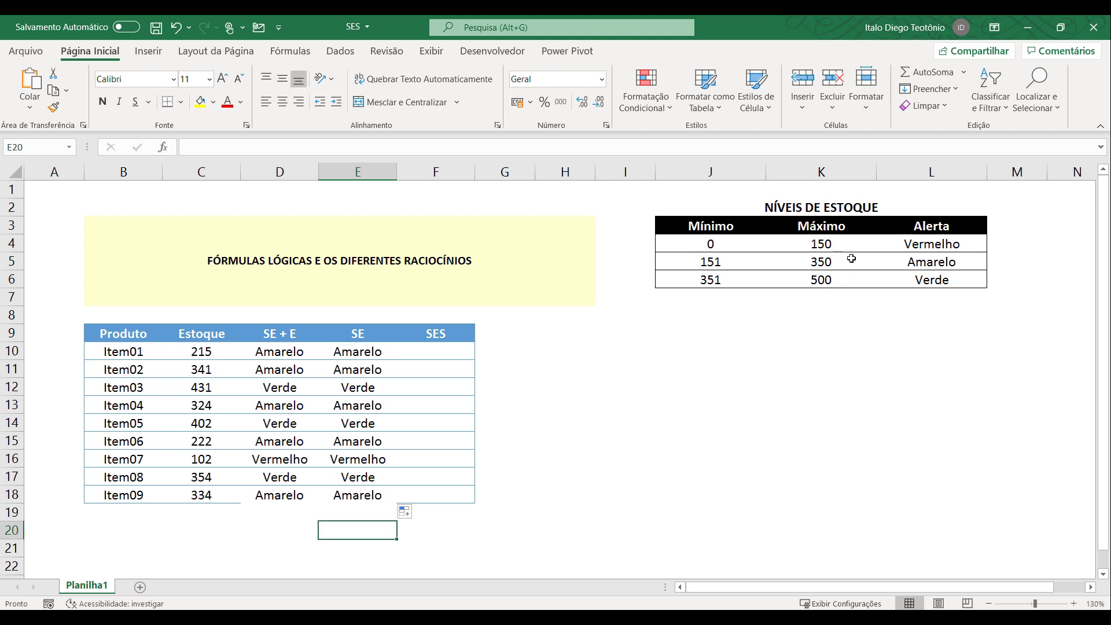
Open the formula evaluation for E10 and move its window clear of the product table.
left_click(369, 355)
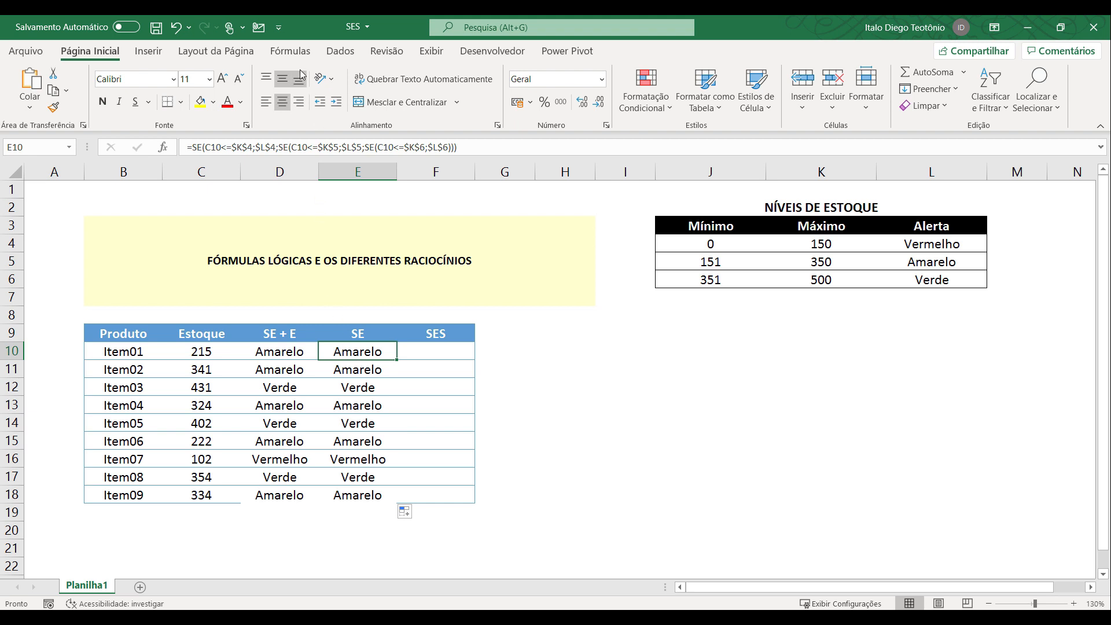
left_click(290, 51)
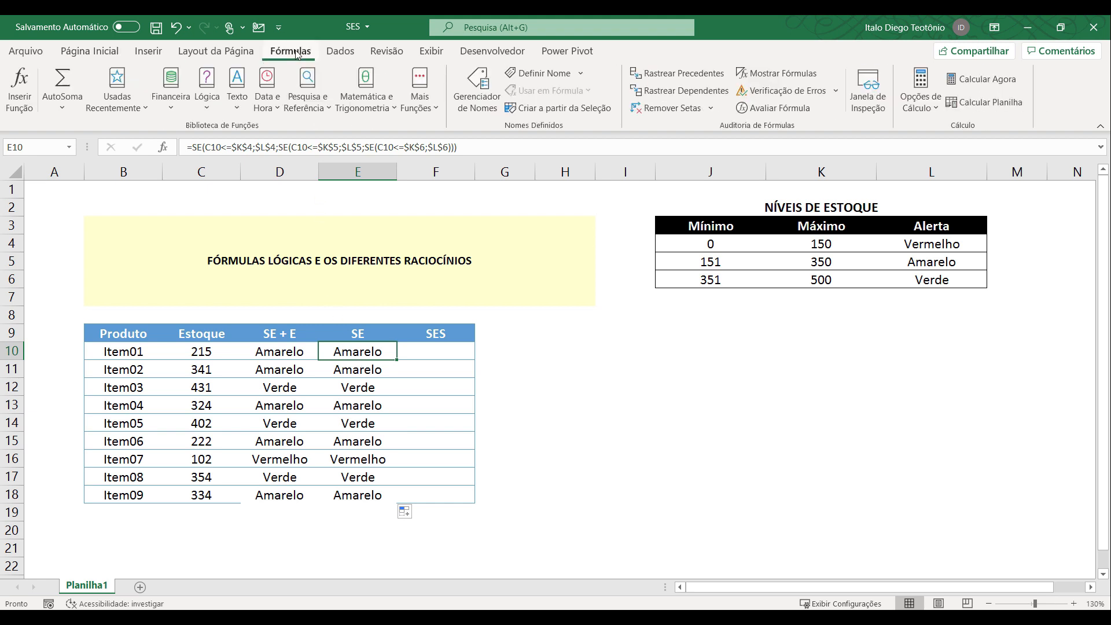
left_click(755, 109)
left_click_drag(475, 298, 664, 322)
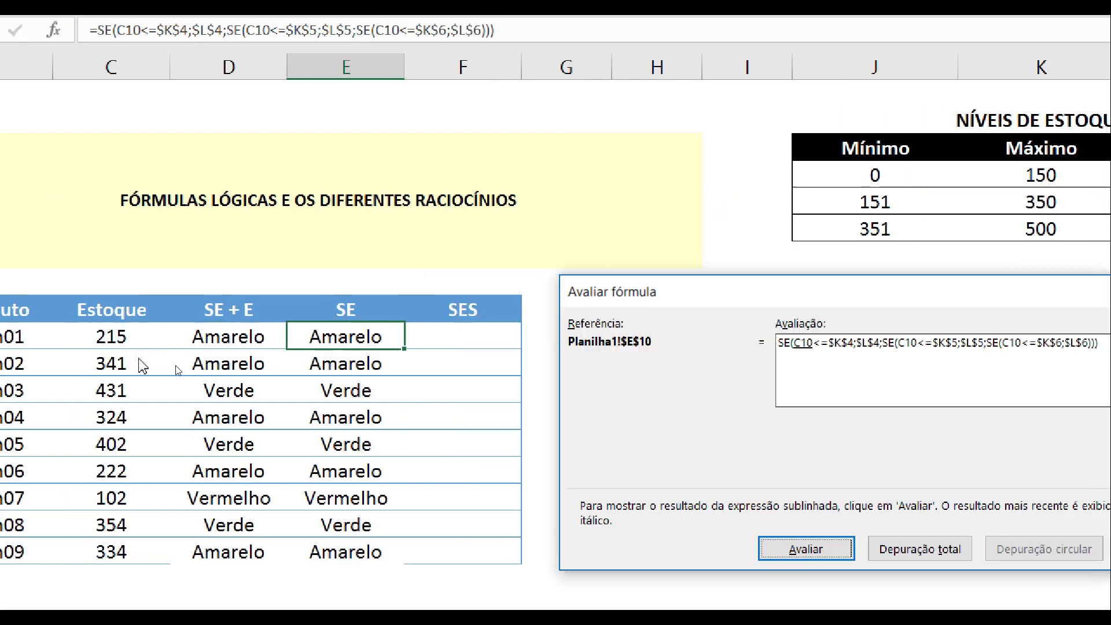
Evaluate the first logical test of the E10 formula, C10<=$K$4, one part at a time.
left_click_drag(701, 298, 663, 297)
left_click(839, 553)
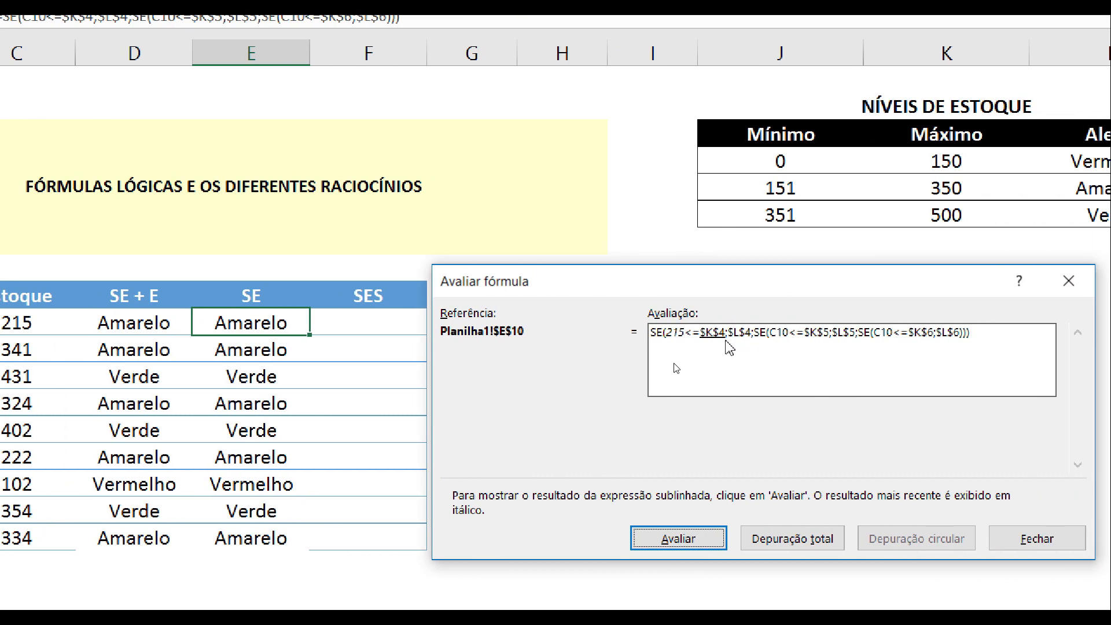
left_click(687, 540)
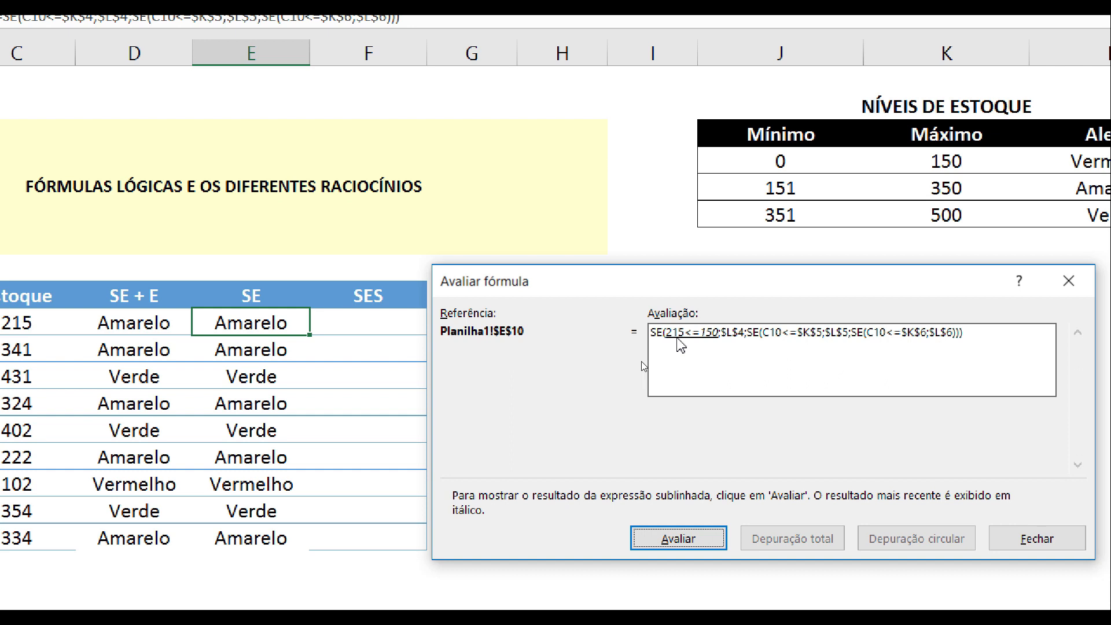
left_click(666, 538)
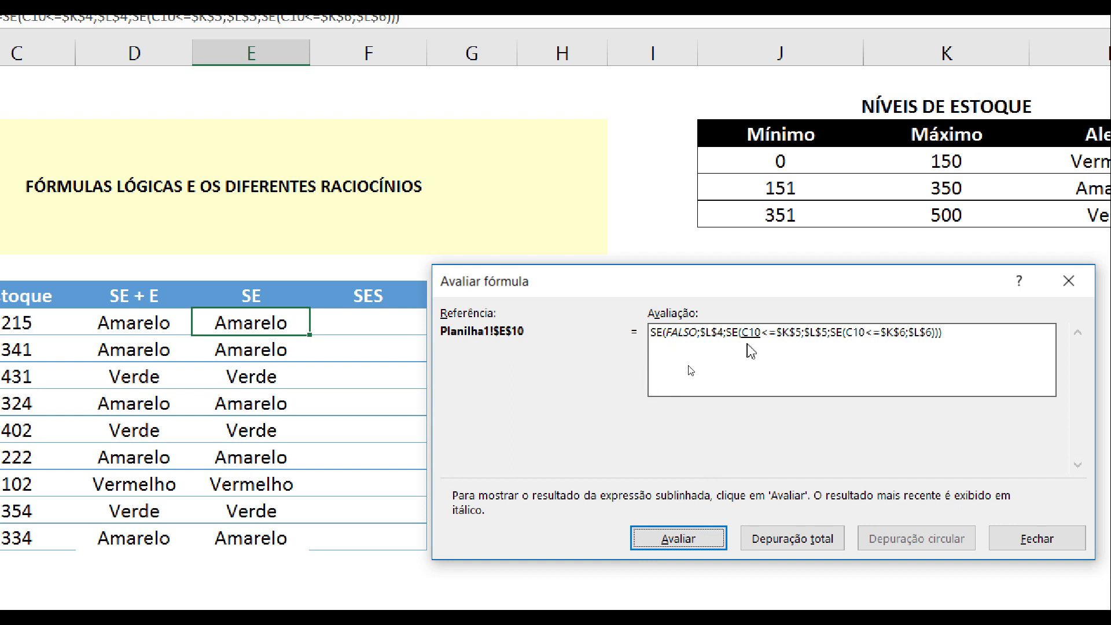
Evaluate the nested C10<=$K$5 test of E10 through to the formula's final result, and close the evaluation.
left_click(701, 536)
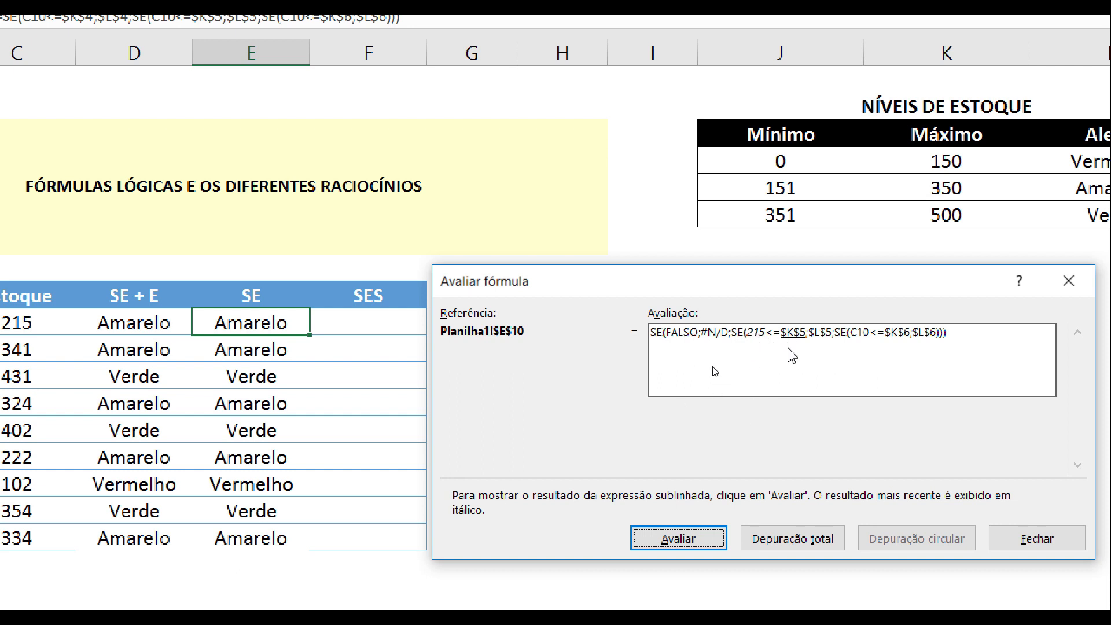
left_click(695, 535)
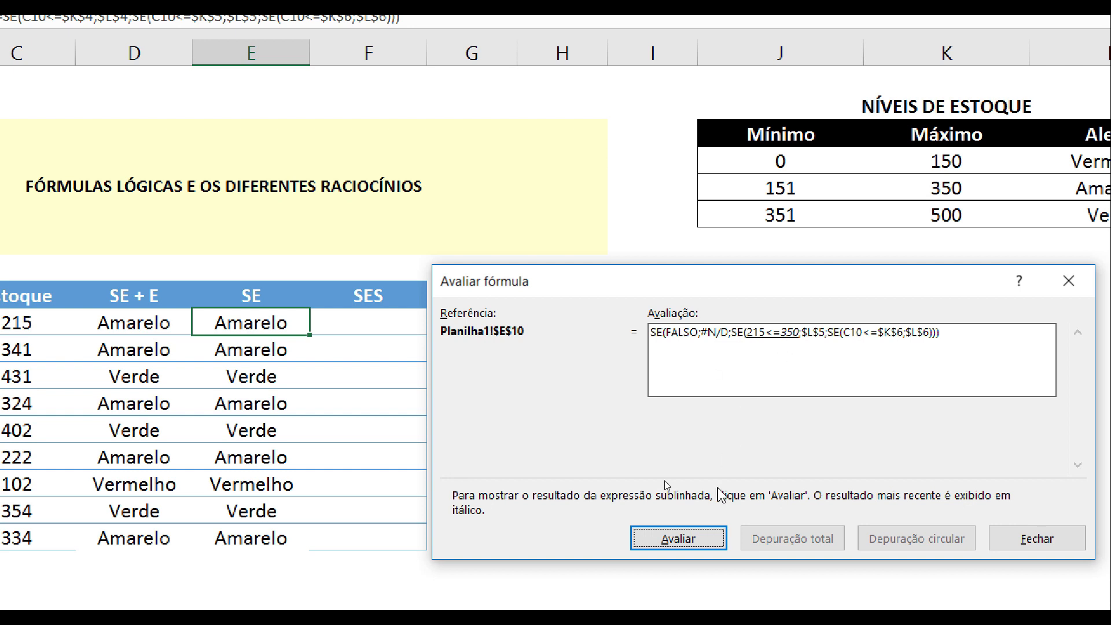
left_click(714, 539)
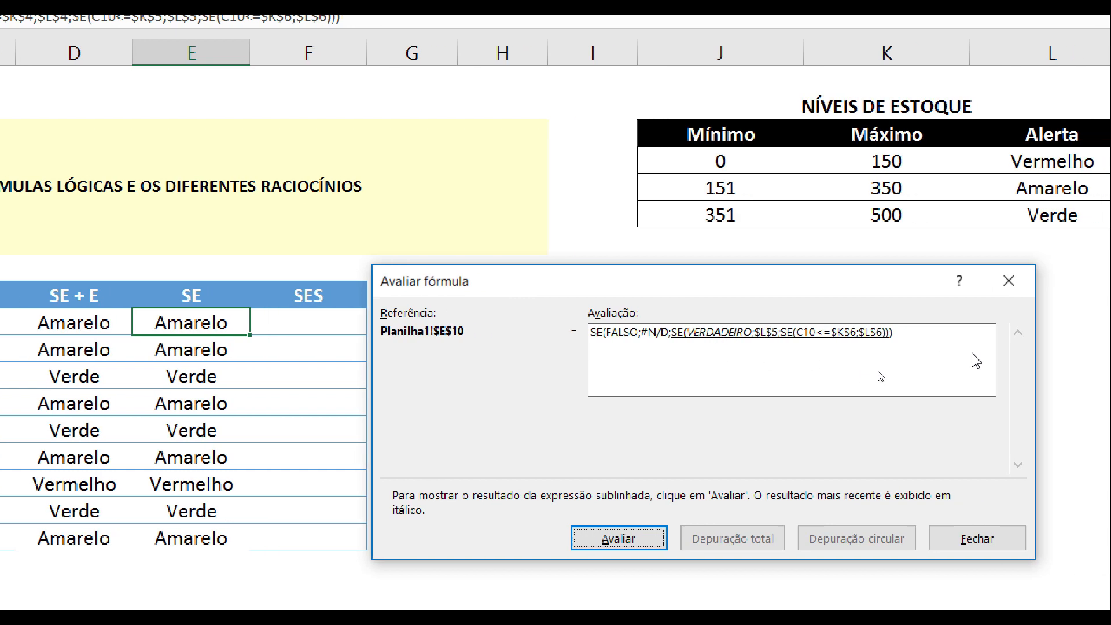
left_click(631, 538)
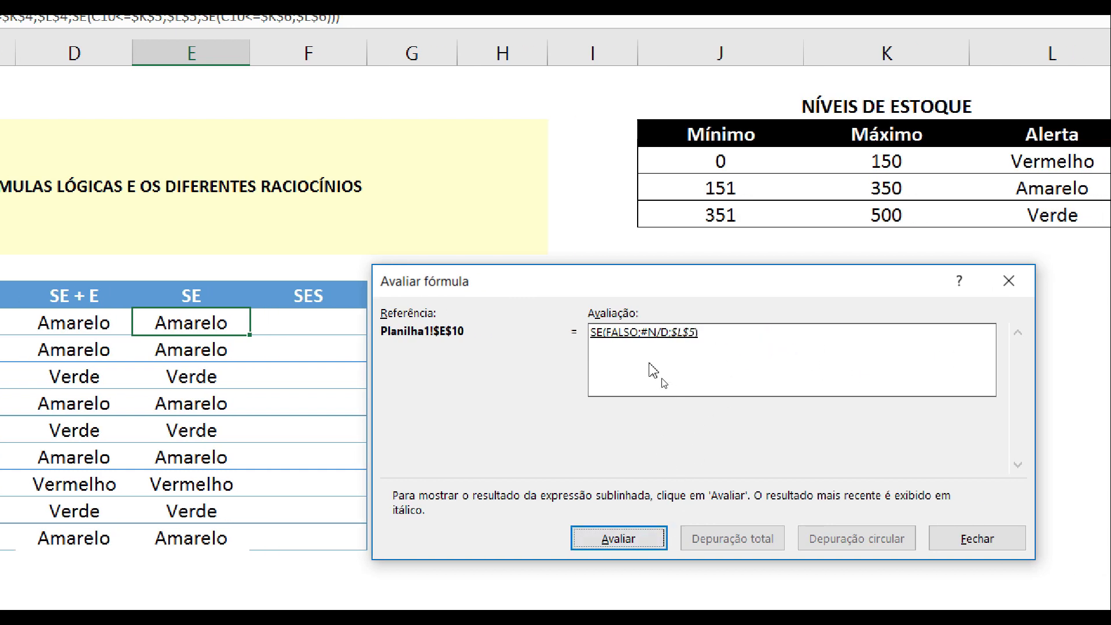
left_click(631, 538)
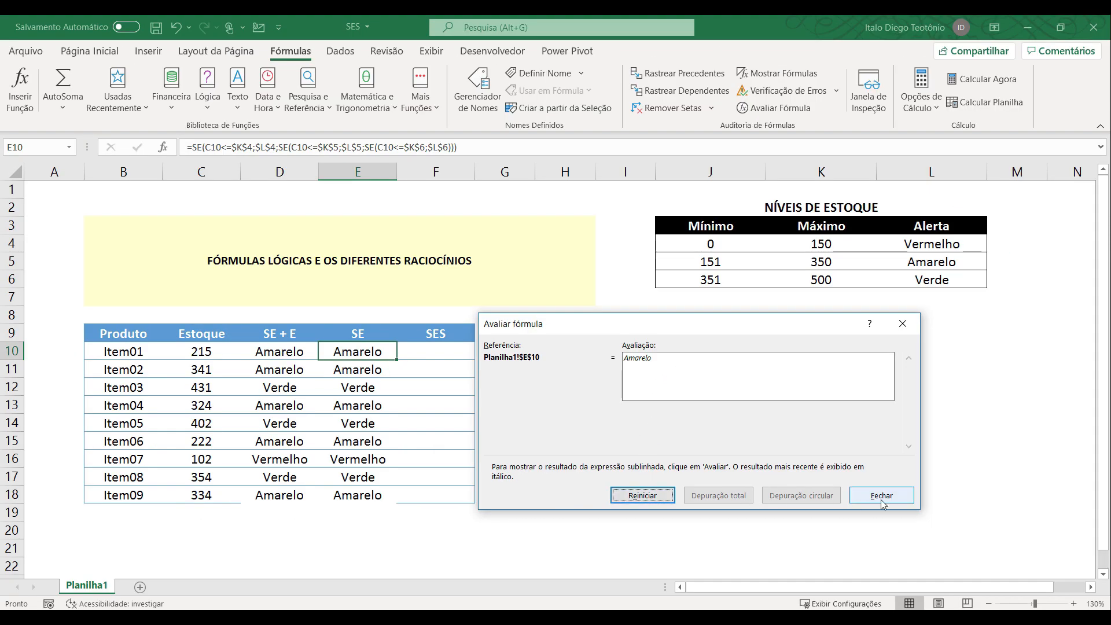
left_click(978, 539)
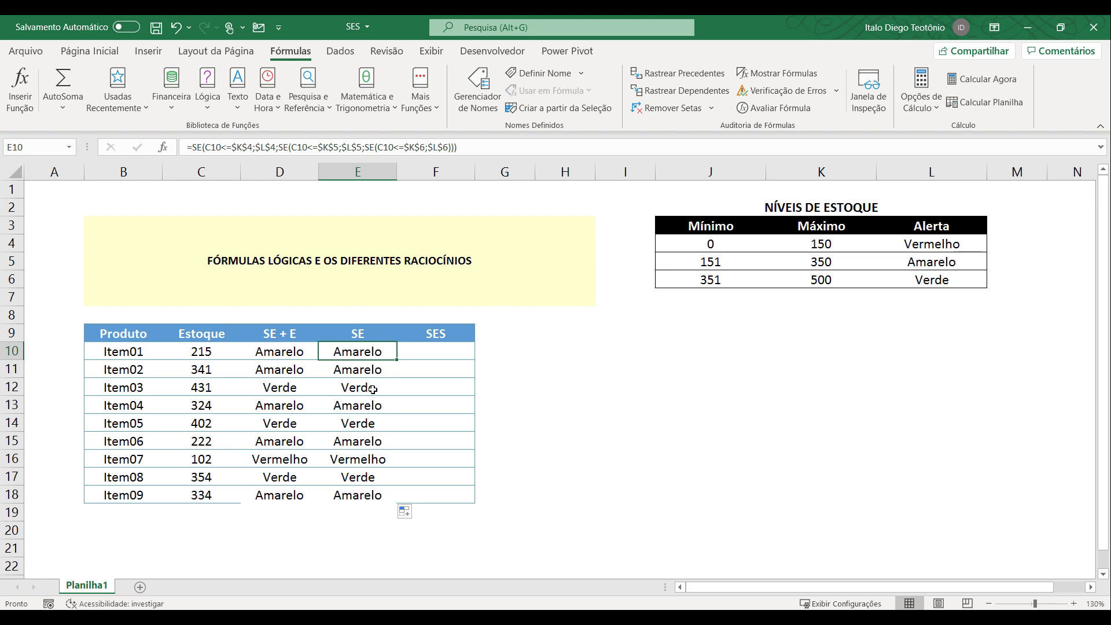
Evaluate the SE formula of Item07 in E16 step by step to its final result, and close the evaluation.
left_click(354, 462)
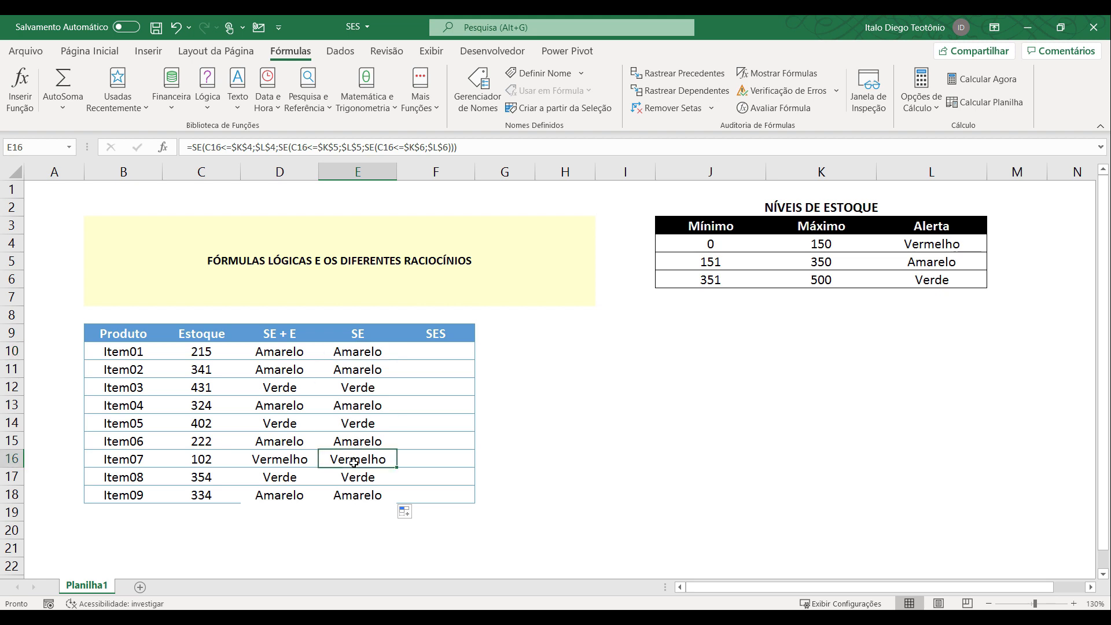
left_click(776, 108)
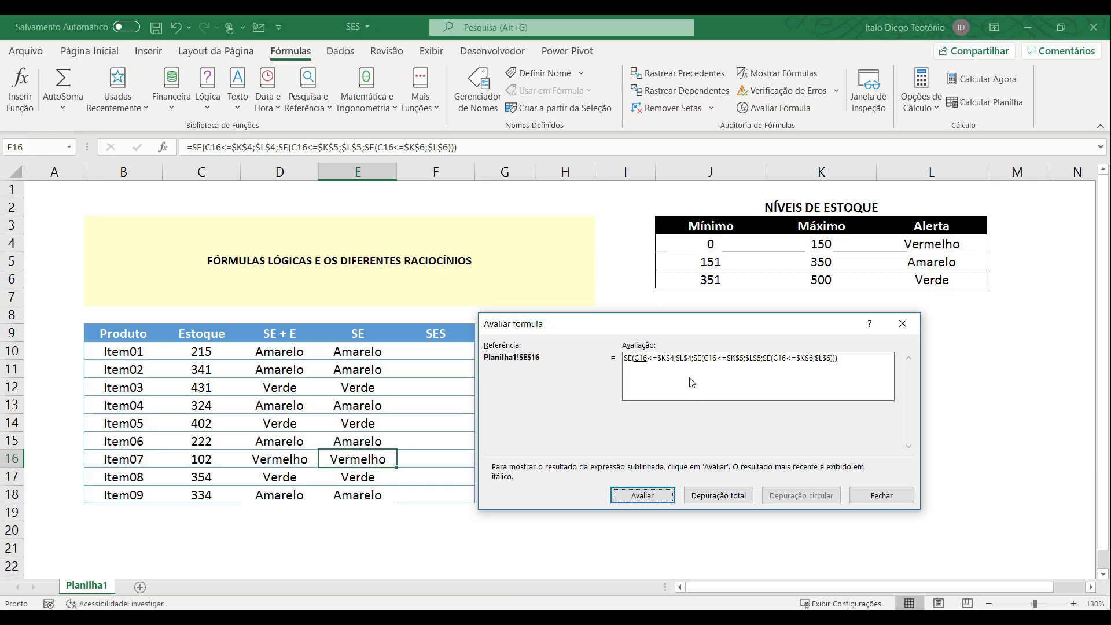
left_click(625, 507)
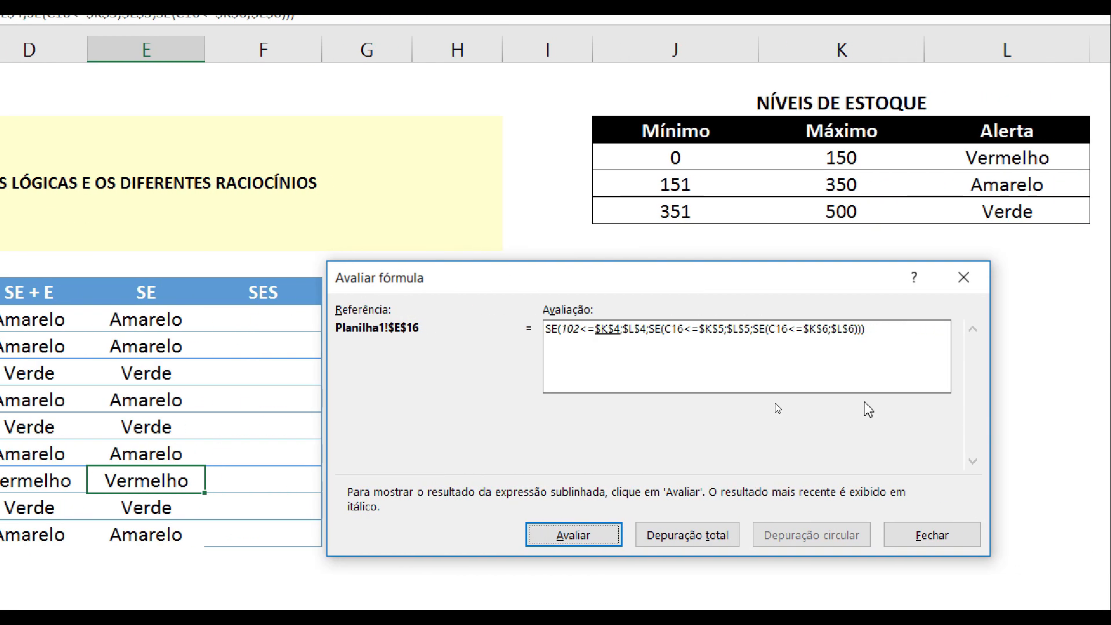
key("Return")
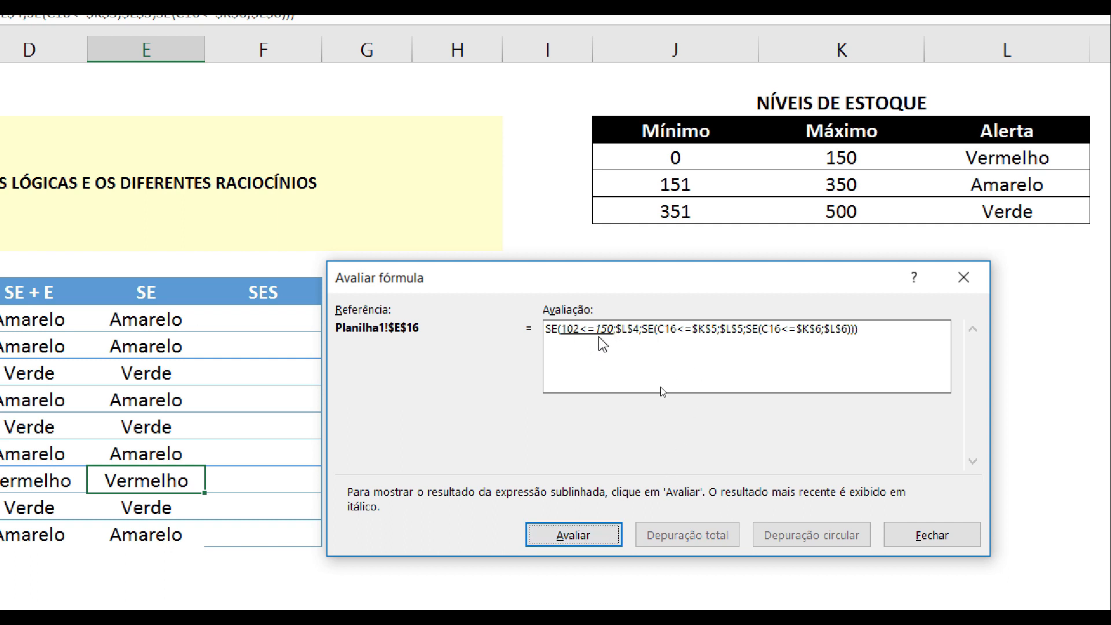
left_click(579, 533)
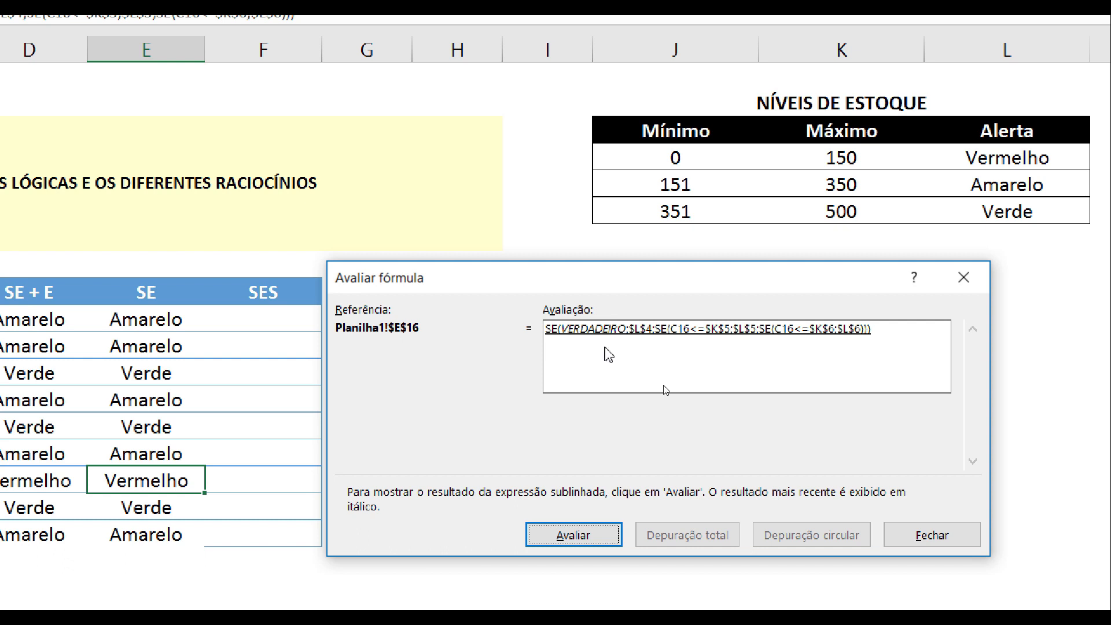
left_click(604, 537)
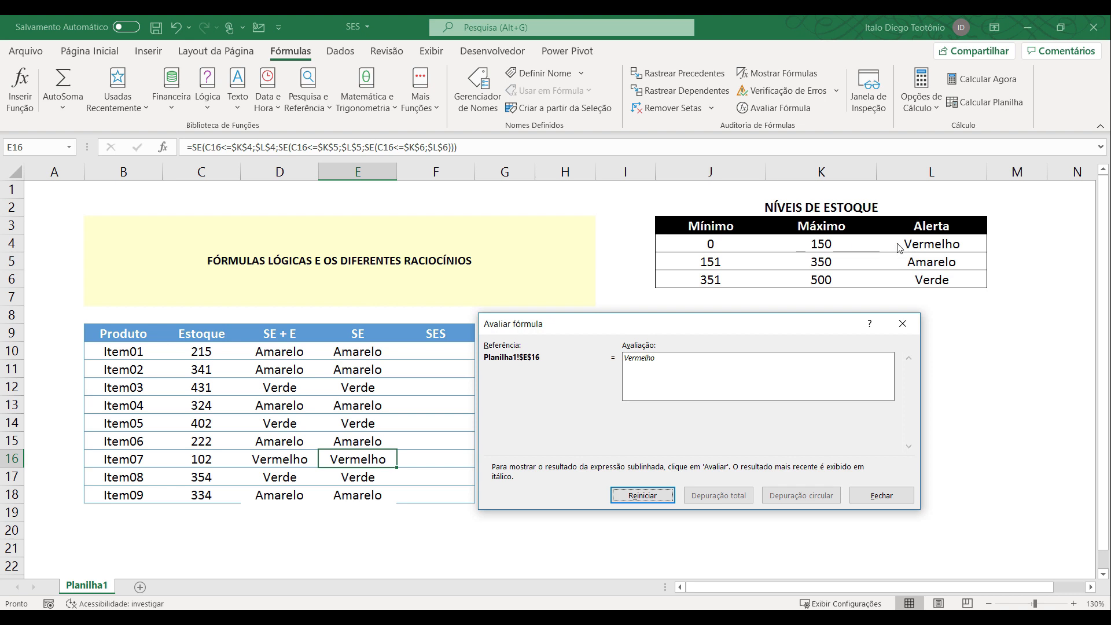
left_click(882, 497)
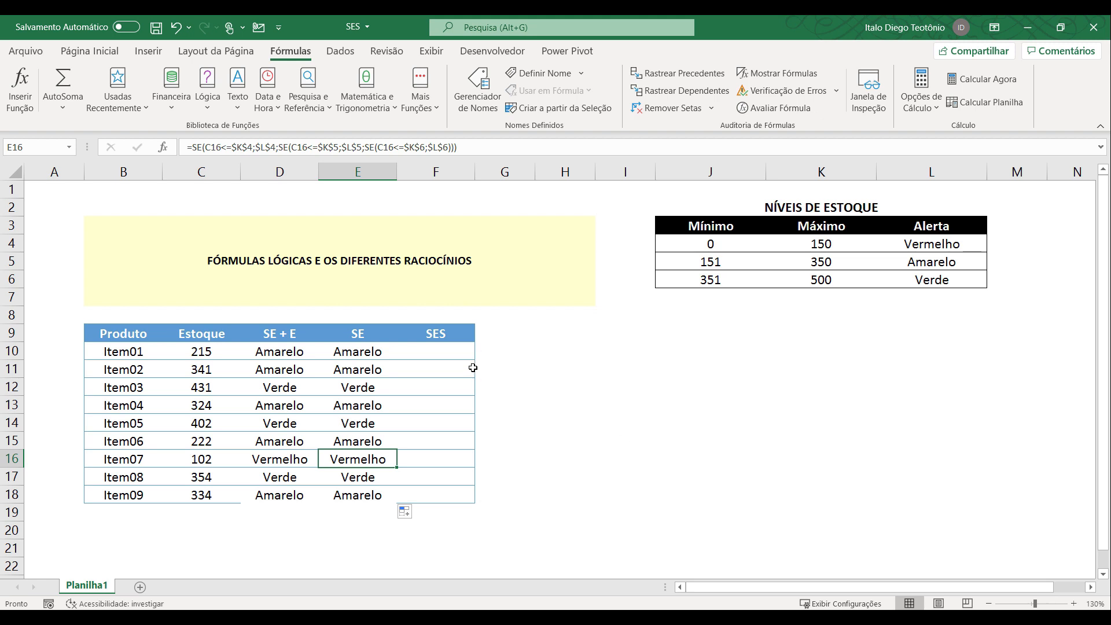
Examine the nested SE functions and their arguments in the E10 formula, leaving the formula as it is.
left_click(378, 356)
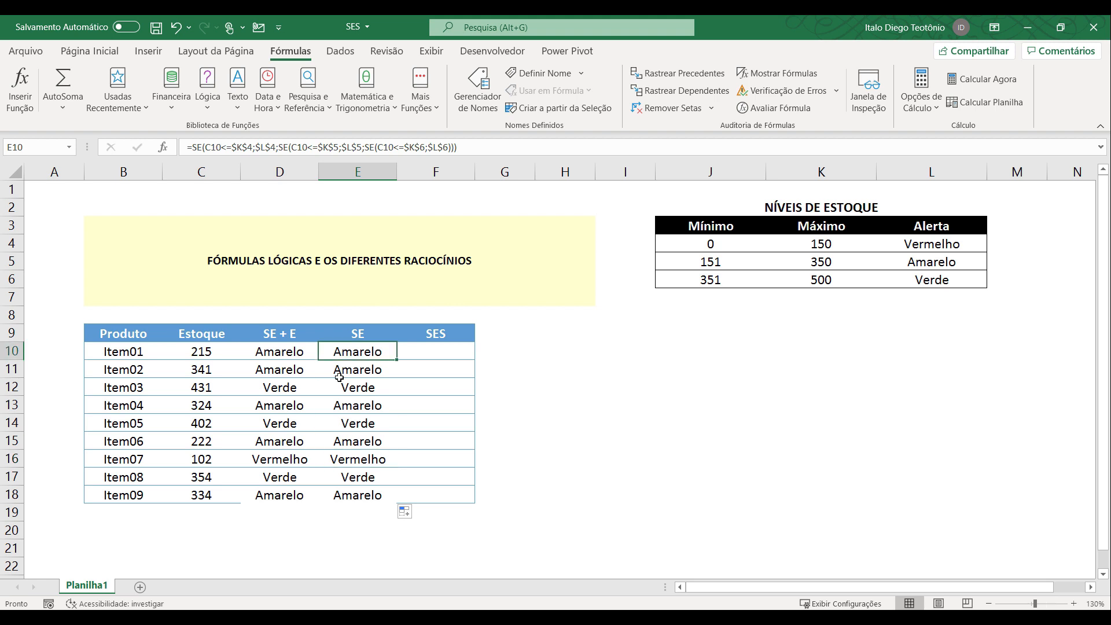
left_click(434, 353)
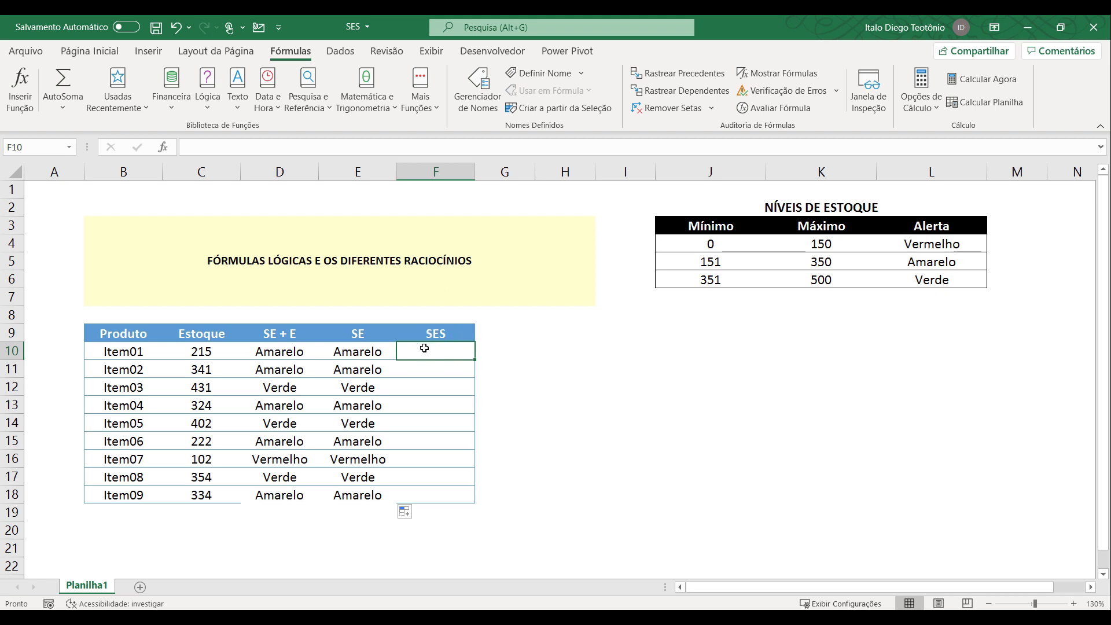
left_click(375, 352)
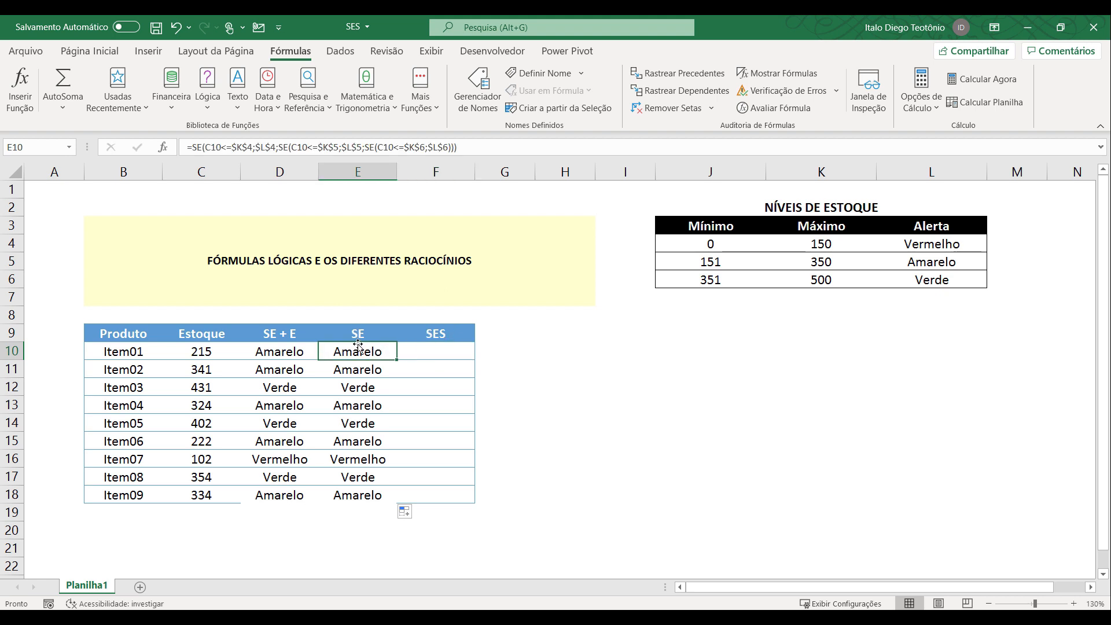
double_click(357, 352)
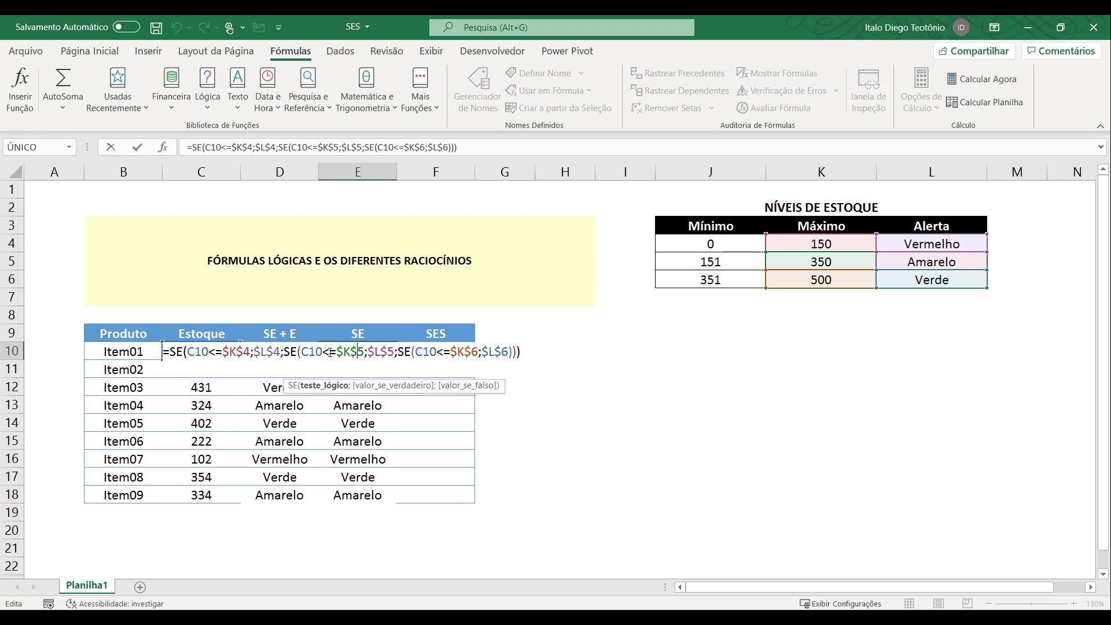
left_click(285, 352)
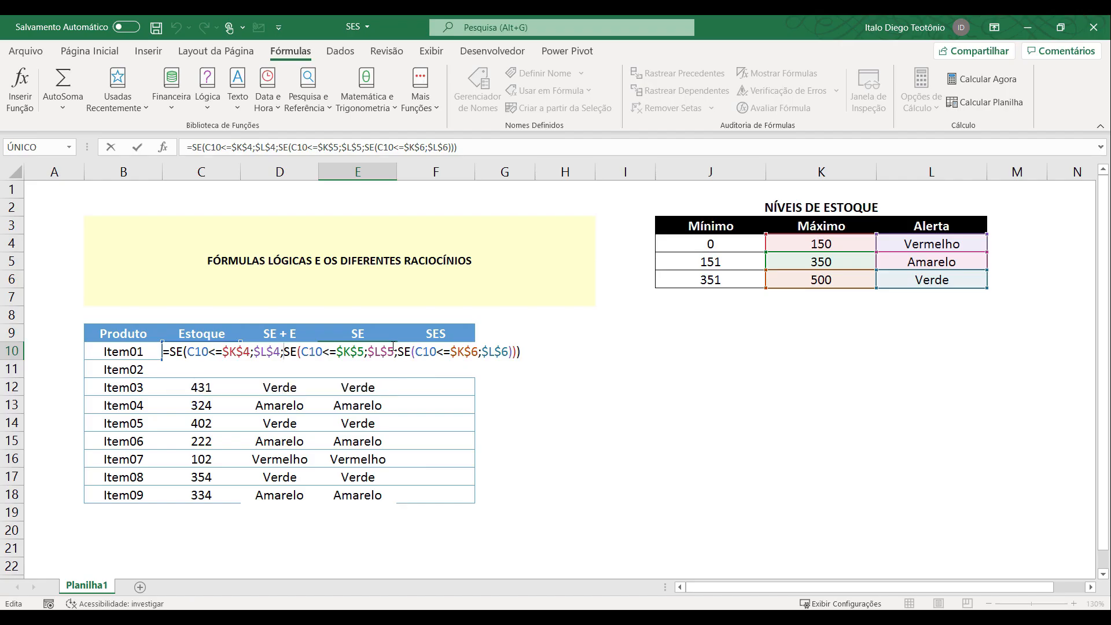
key("Return")
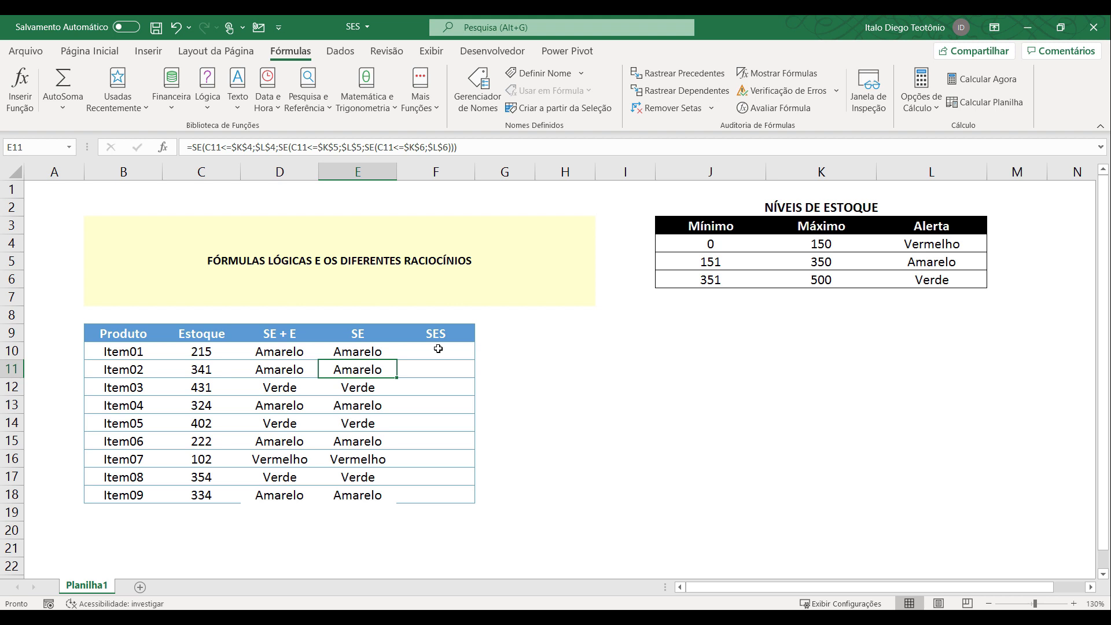
Start a SES formula in F10 with C10<=$K$4 as the first logical test and $L$4 as its value if true.
left_click(438, 349)
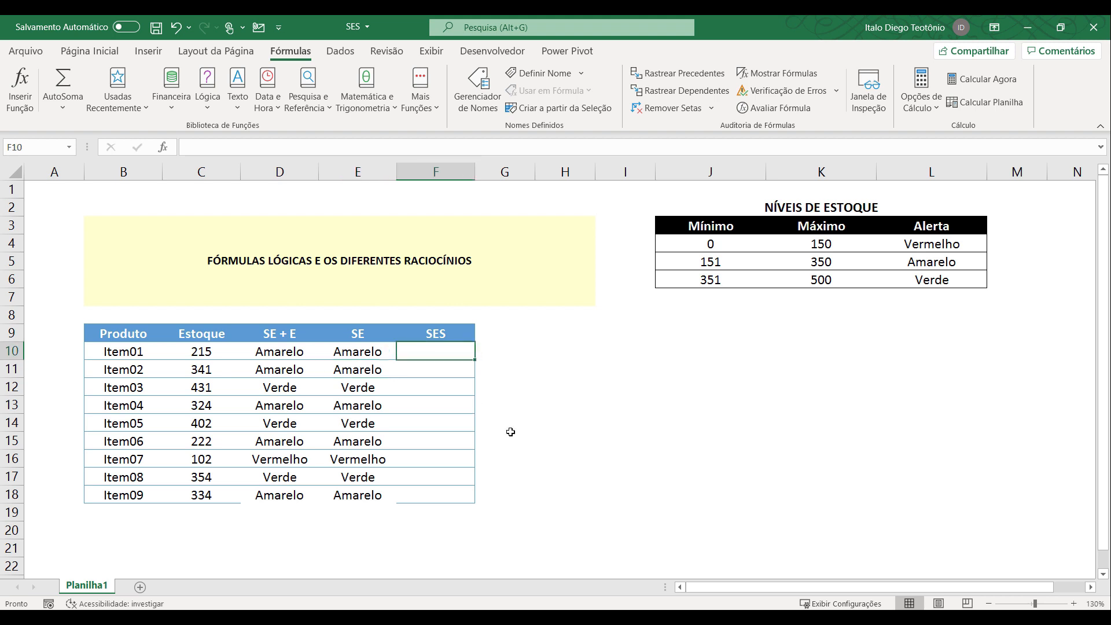
type("=ses(")
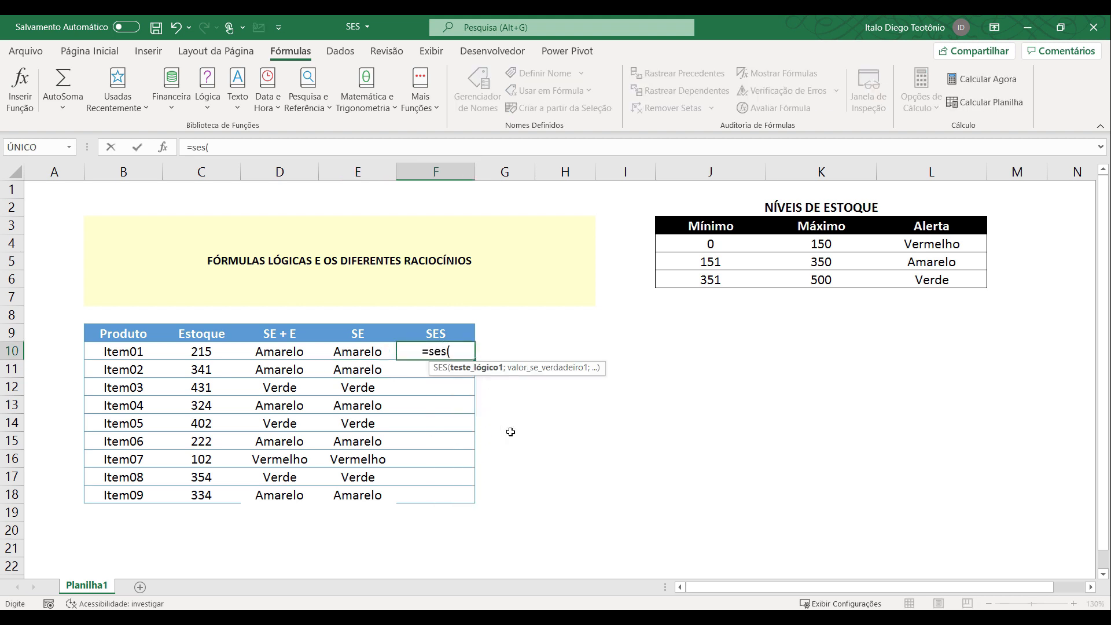
left_click(210, 354)
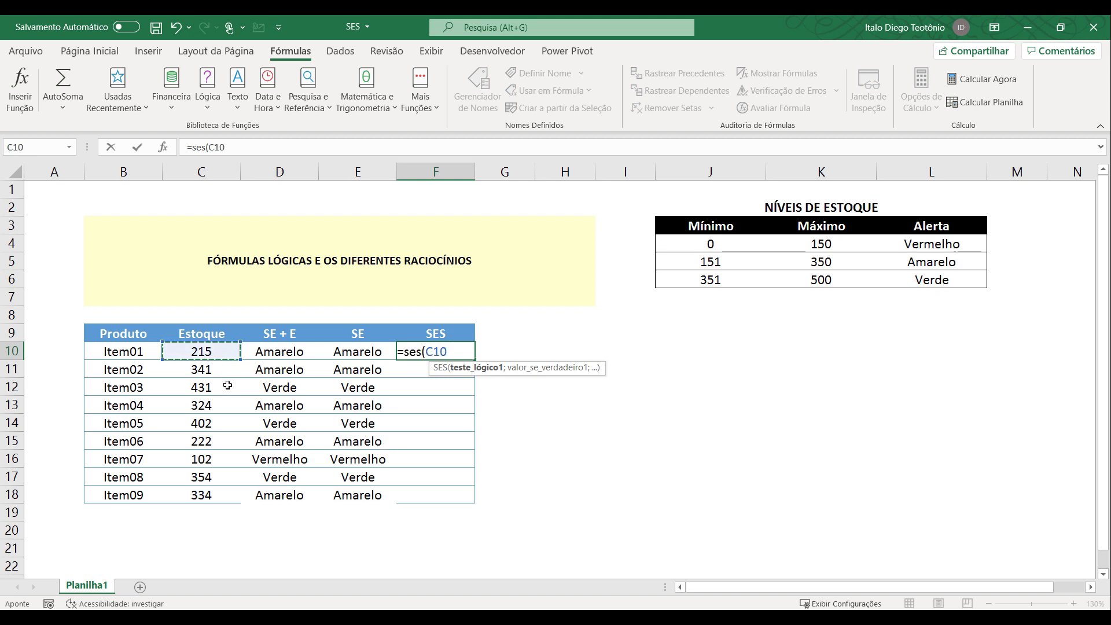
type("<=")
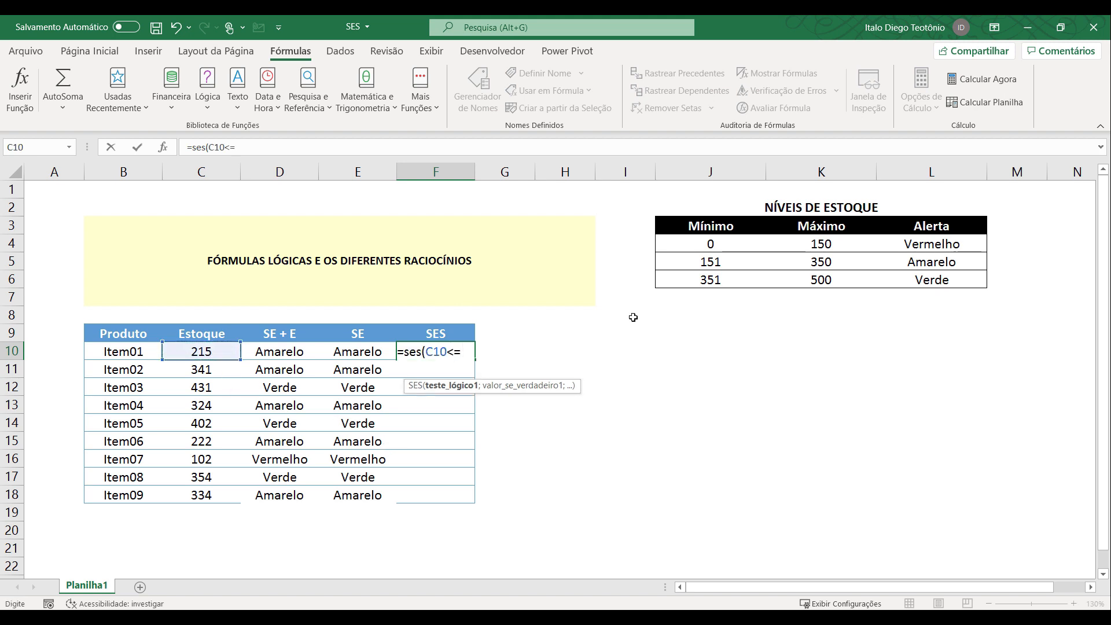
left_click(825, 243)
key("F4")
type(";")
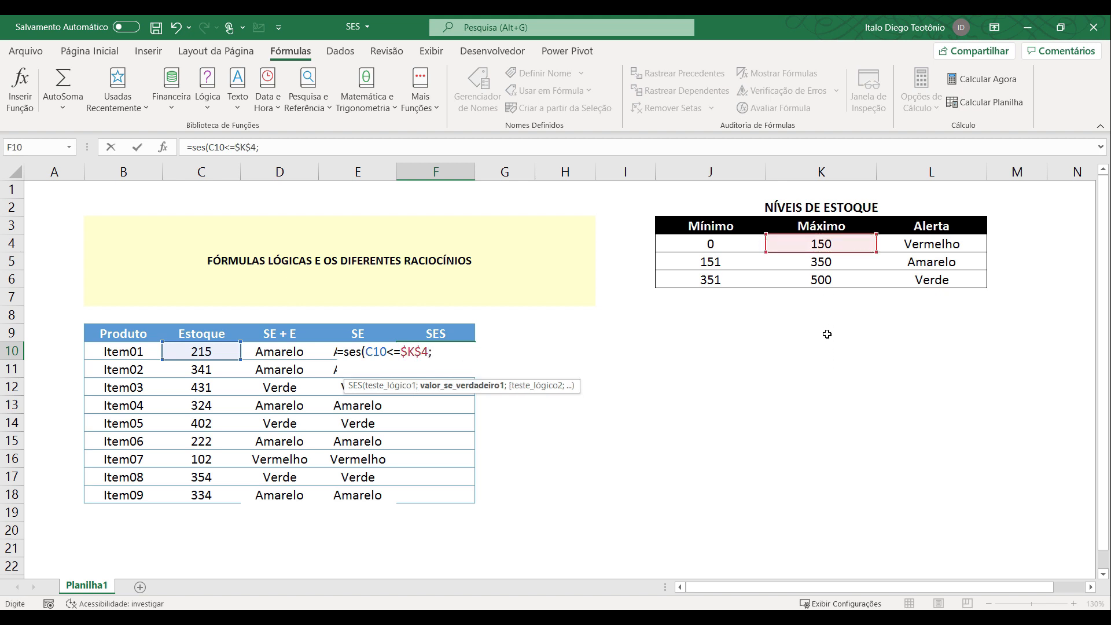
left_click(923, 247)
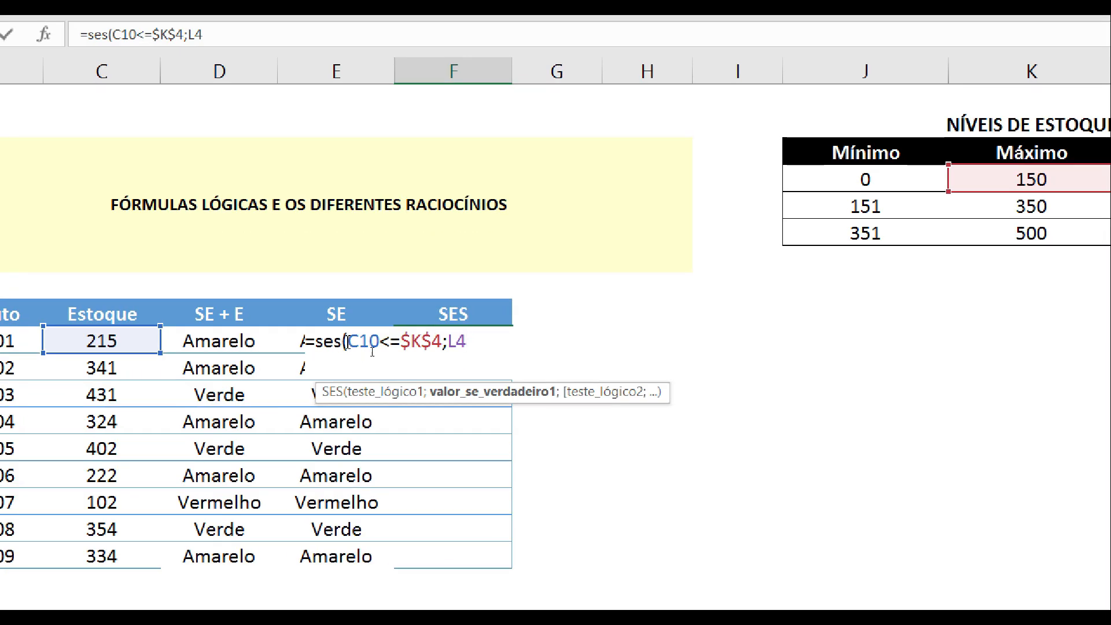
key("F4")
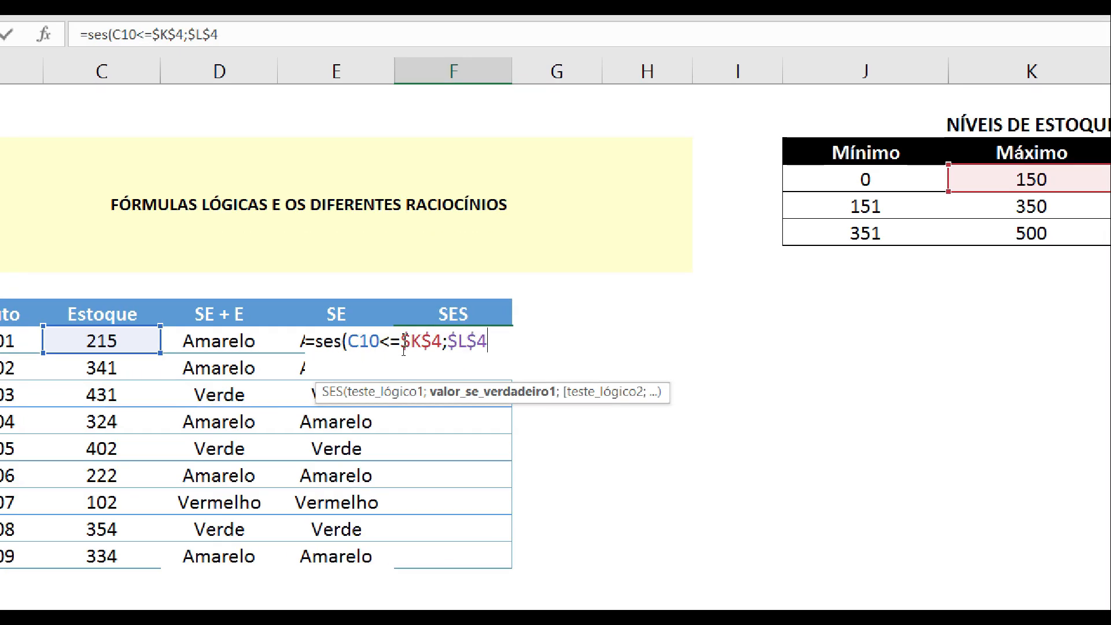
type(";")
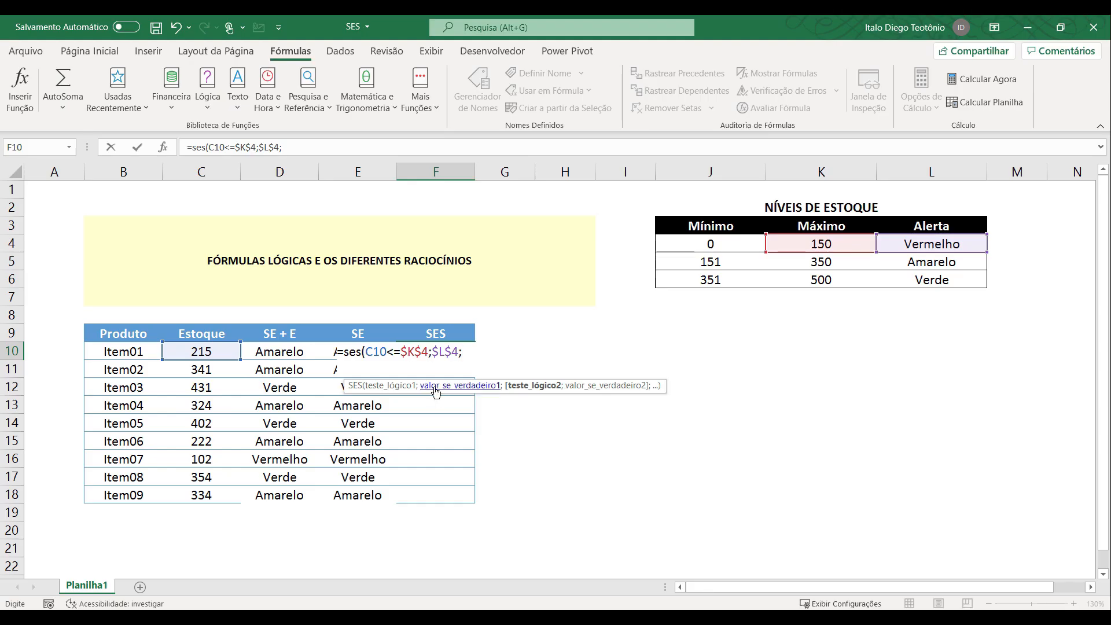
type("se")
Add C10<=$K$5 as the second logical test of the SES formula, with L5 as its value if true.
key("BackSpace")
key("BackSpace")
left_click(220, 351)
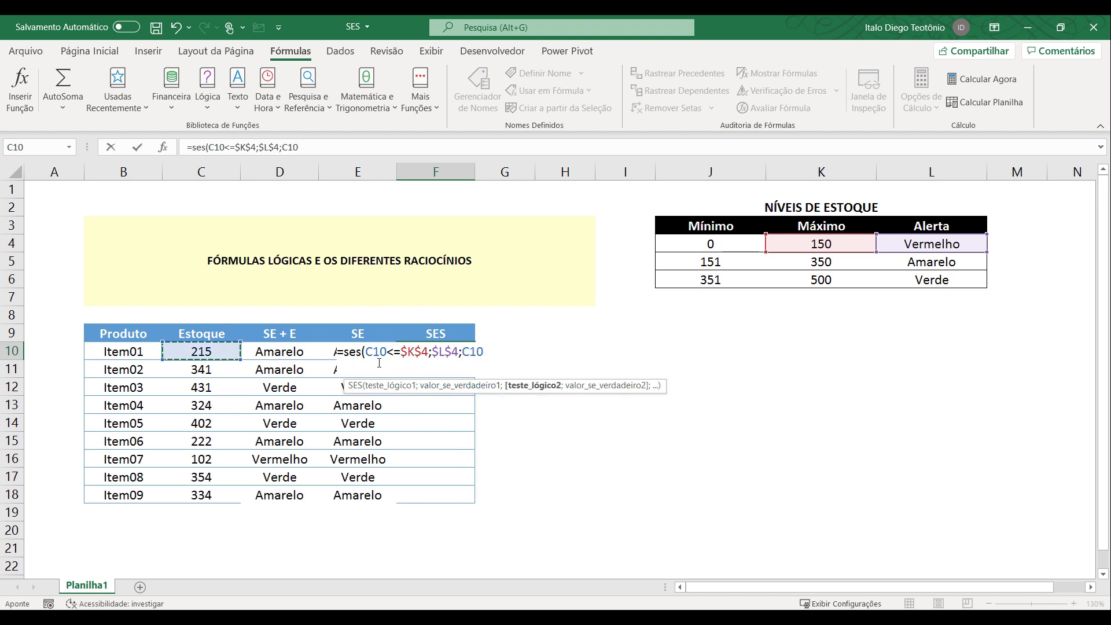
type("<=")
left_click(827, 262)
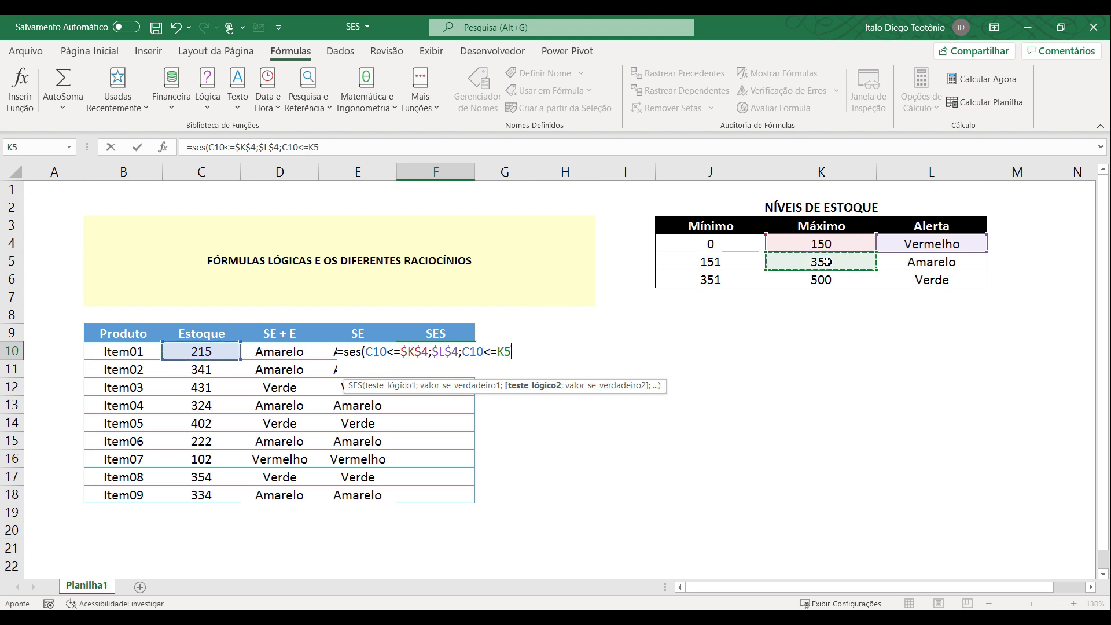
key("F4")
type(";")
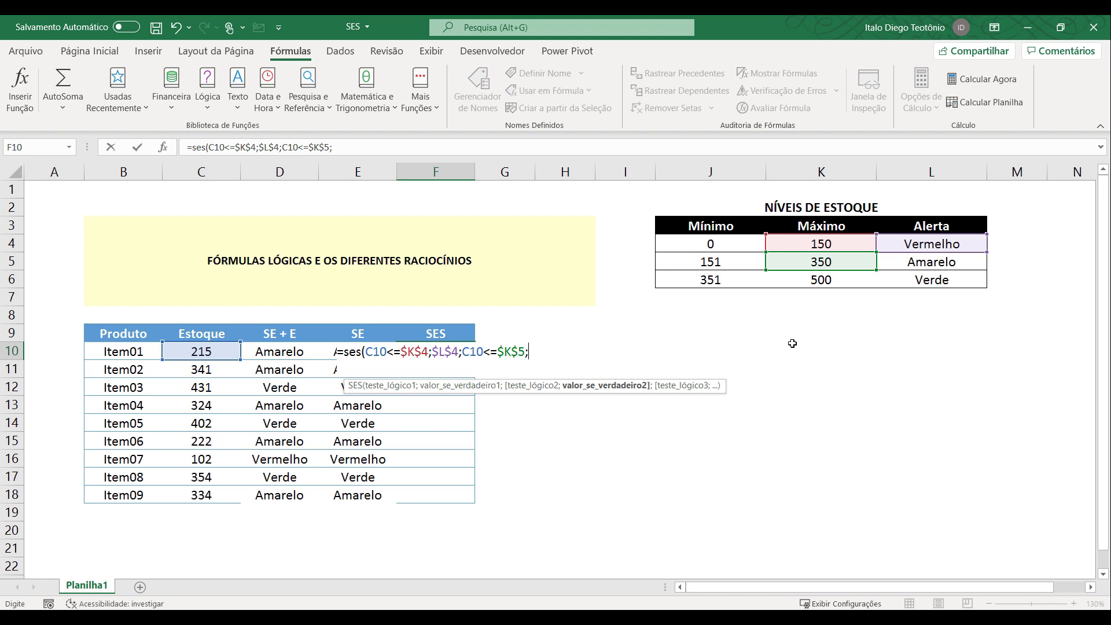
left_click(907, 261)
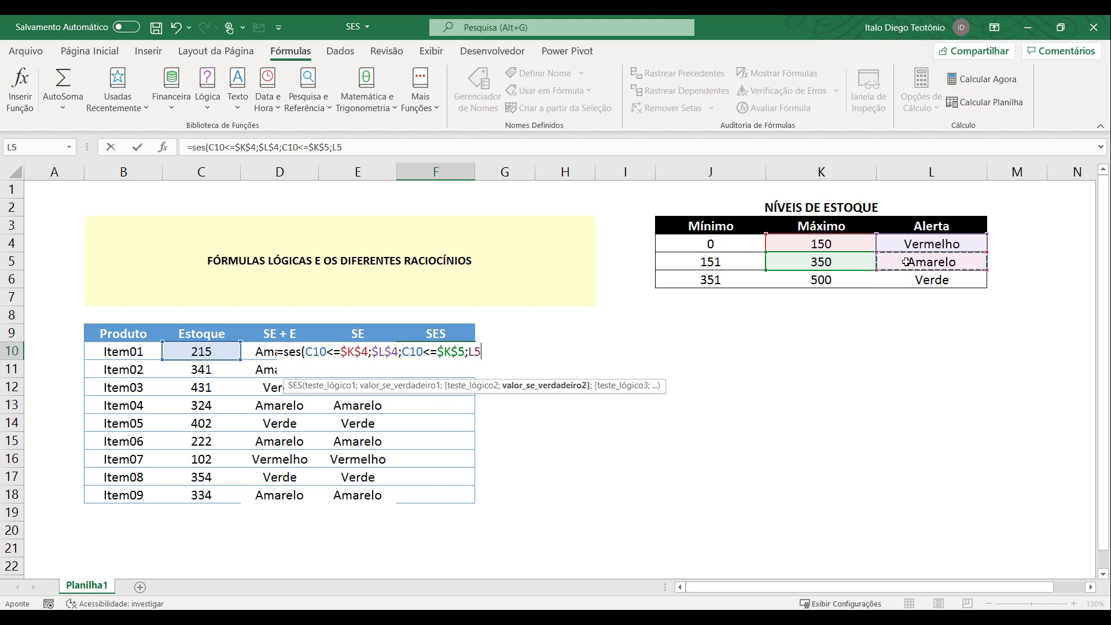
type(";")
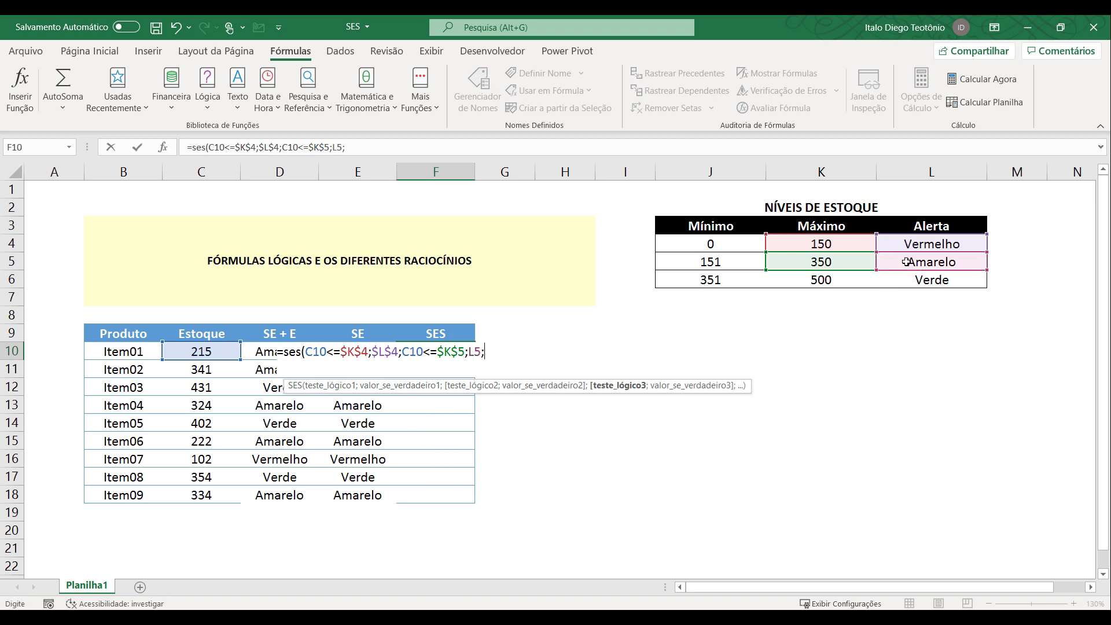
Add C10<=$K$6 as the third logical test of the SES formula, with $L$6 as its value if true.
left_click(199, 350)
type("<=")
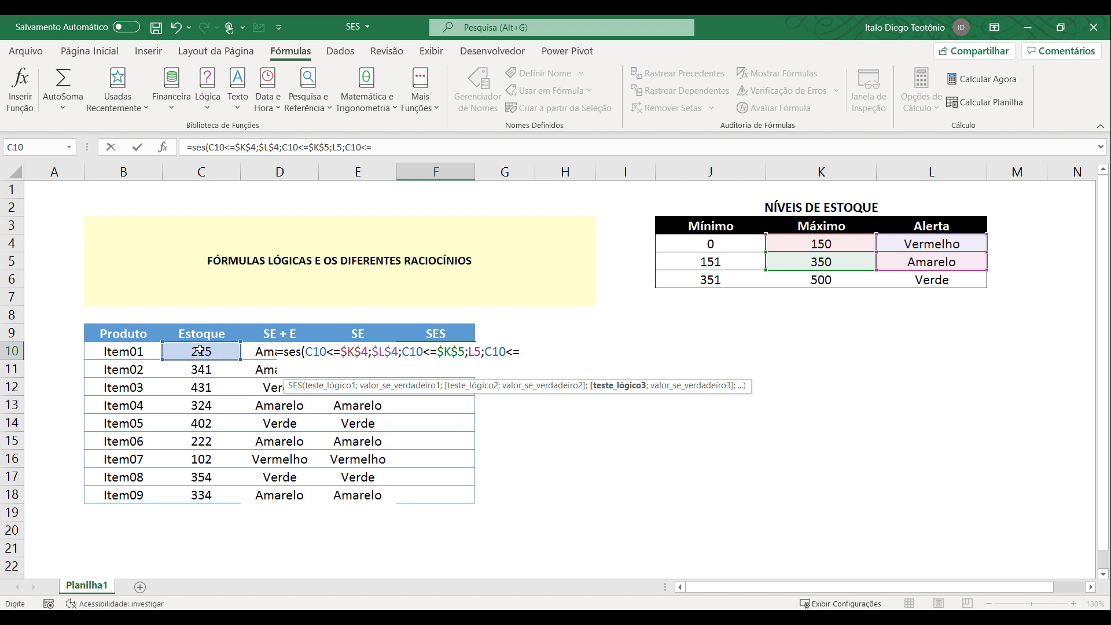
left_click(829, 280)
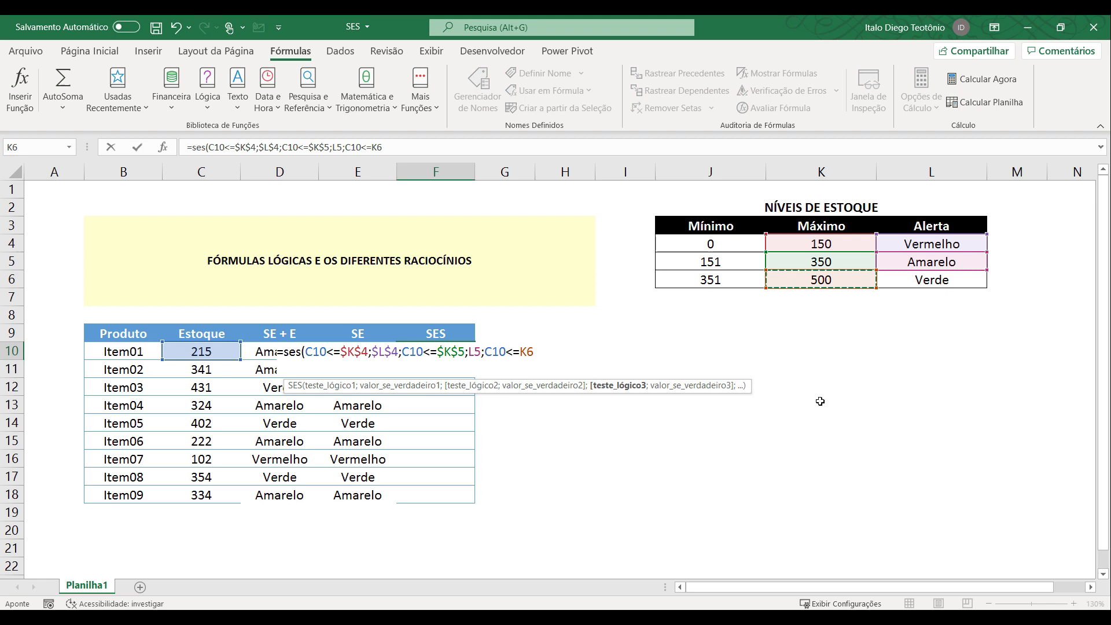
key("F4")
type(";")
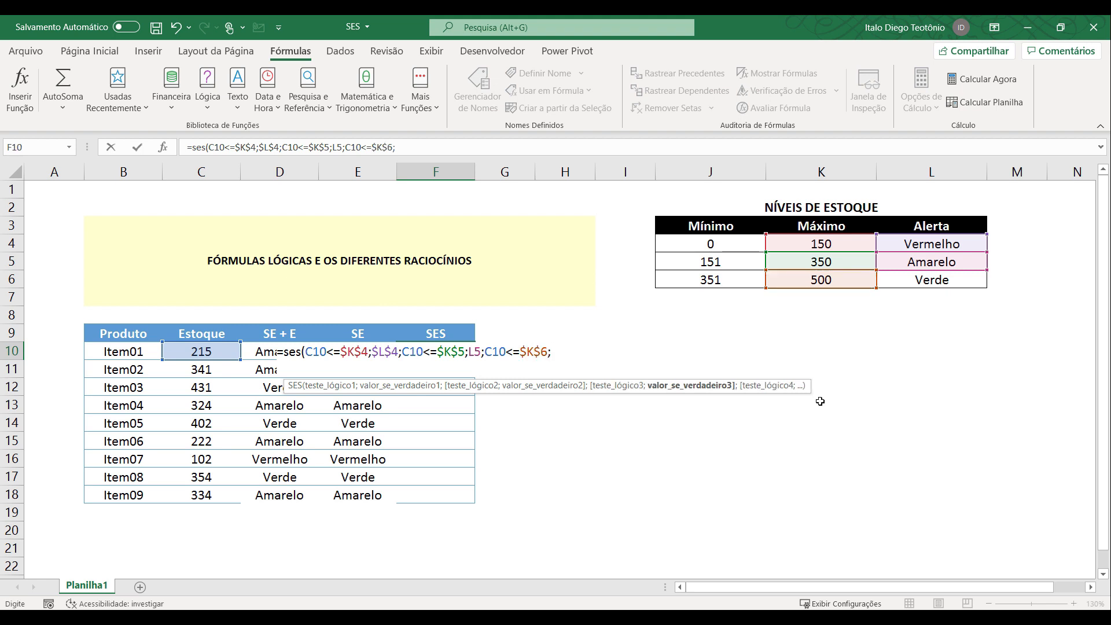
left_click(933, 283)
key("F4")
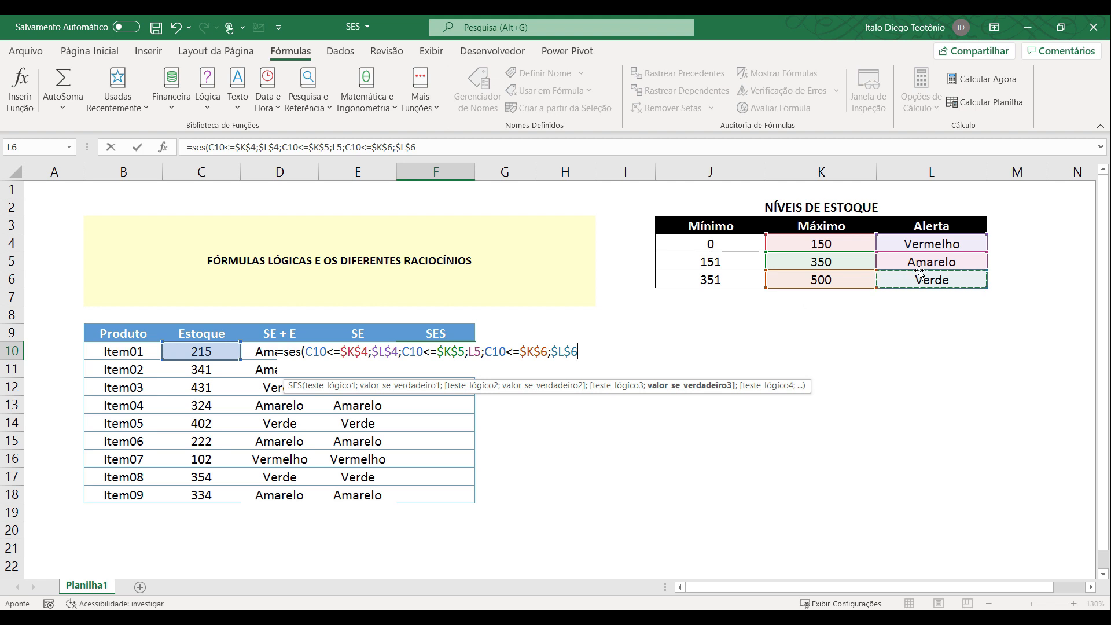
Make the L5 reference absolute as $L$5 in the SES formula, then close and enter the formula in F10.
left_click(474, 351)
key("F4")
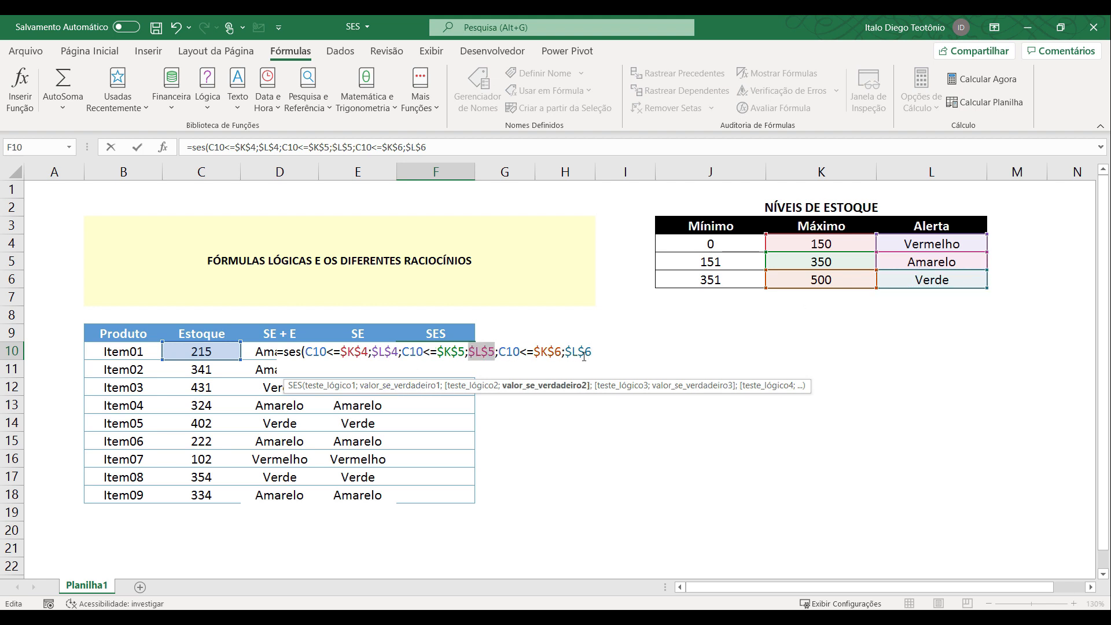
left_click(593, 353)
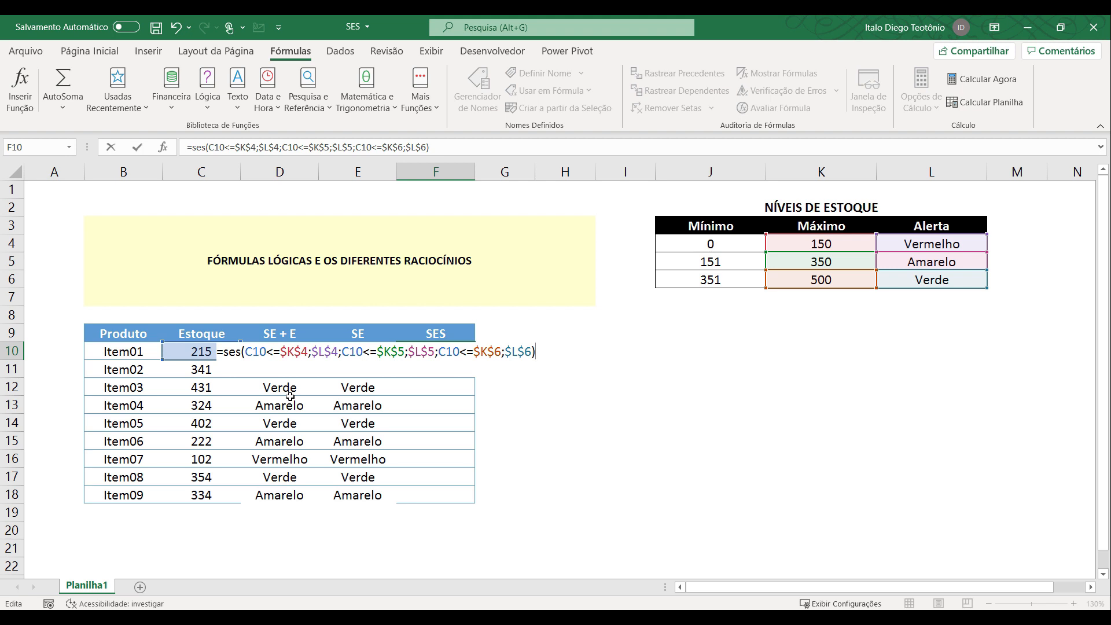
key("Return")
Fill the SES formula from F10 down to F18 for the remaining products.
left_click(466, 351)
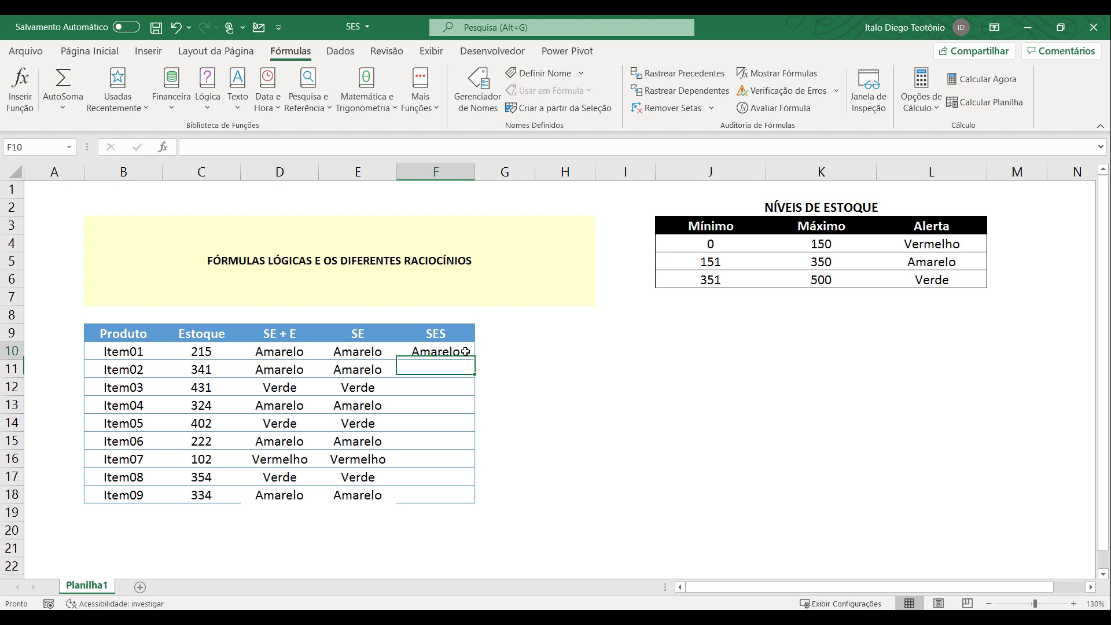
double_click(475, 360)
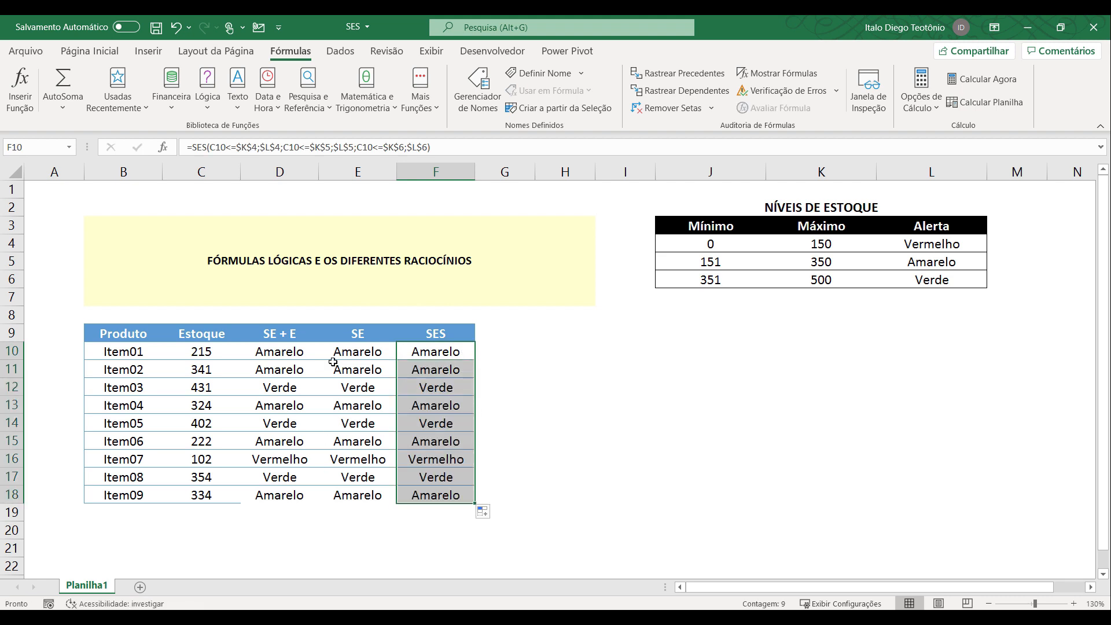
left_click(331, 538)
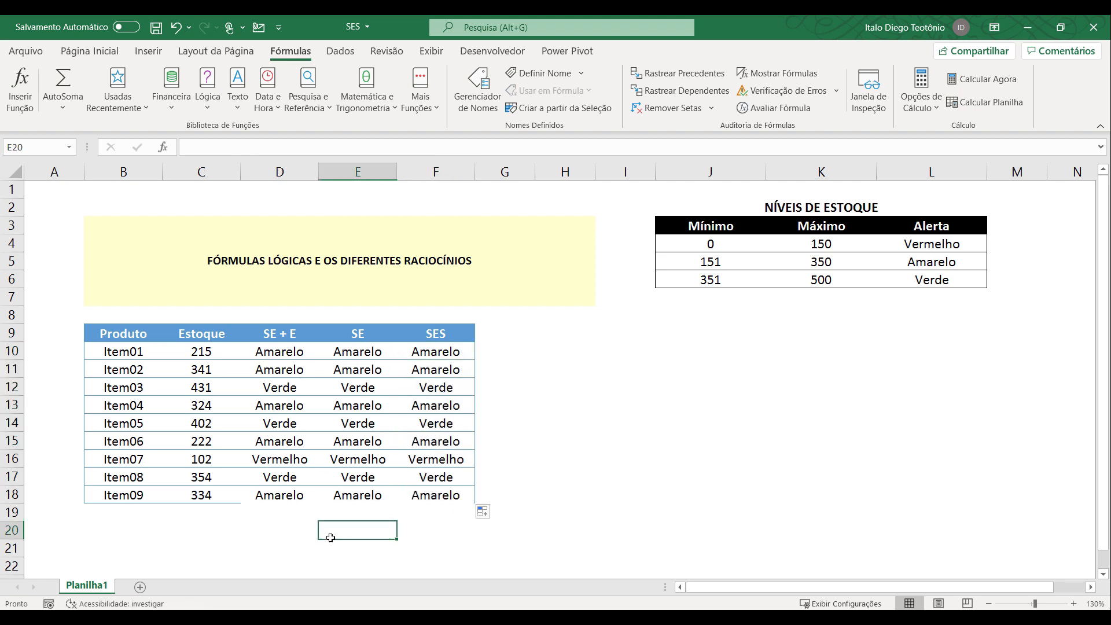
Evaluate the SES formula of Item03 in F12 step by step to its final result, and close the evaluation.
left_click(443, 354)
left_click(412, 387)
left_click(761, 110)
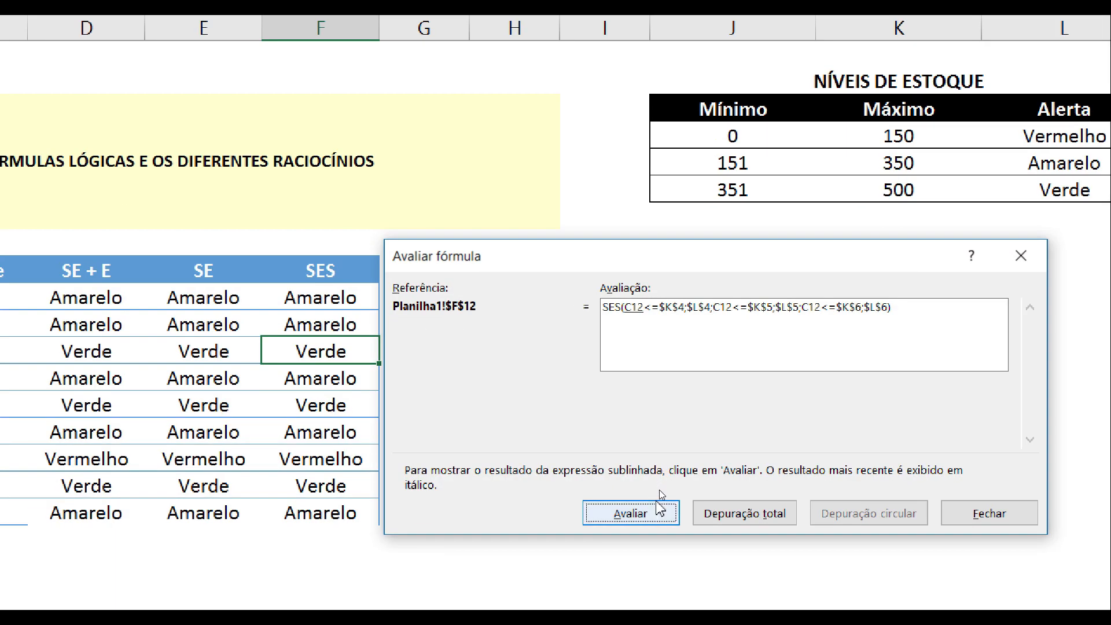
left_click(660, 493)
left_click(634, 512)
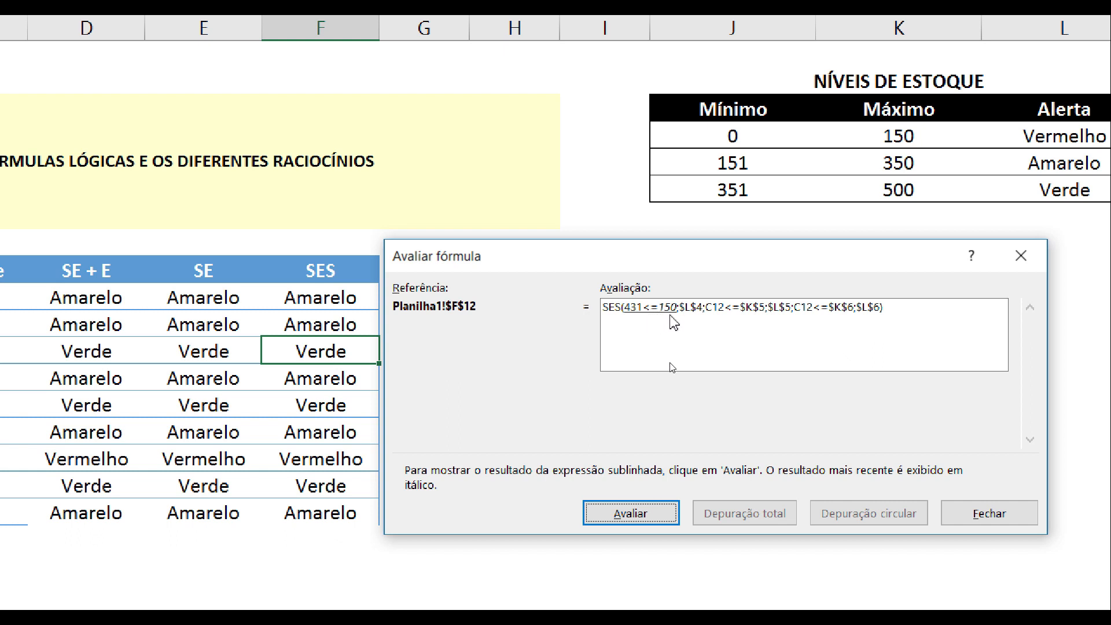
left_click(654, 515)
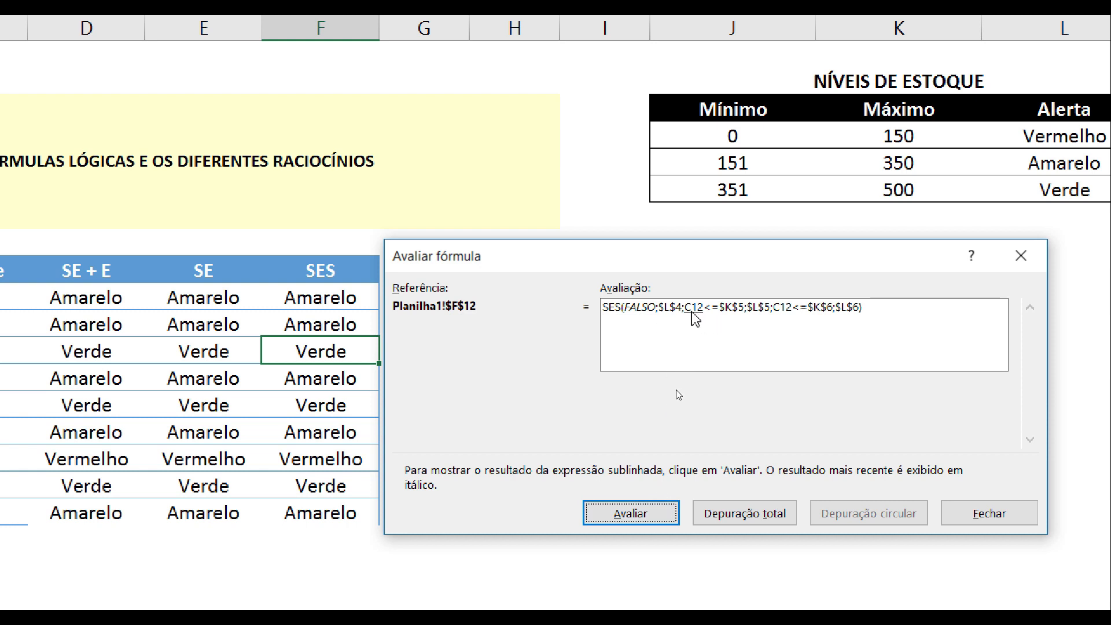
left_click(648, 512)
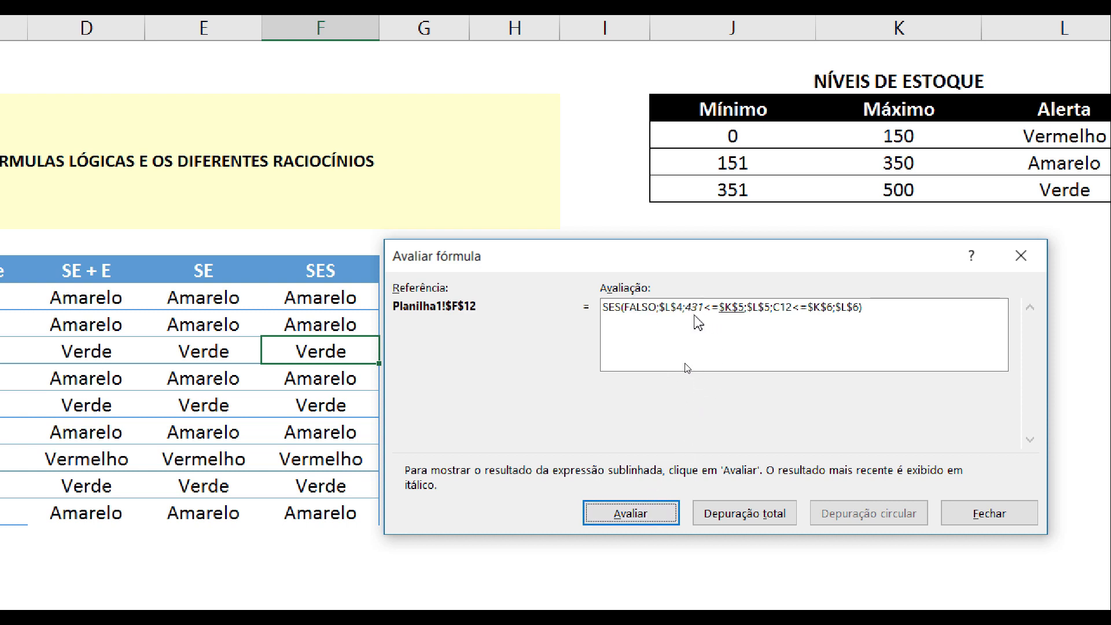
left_click(655, 511)
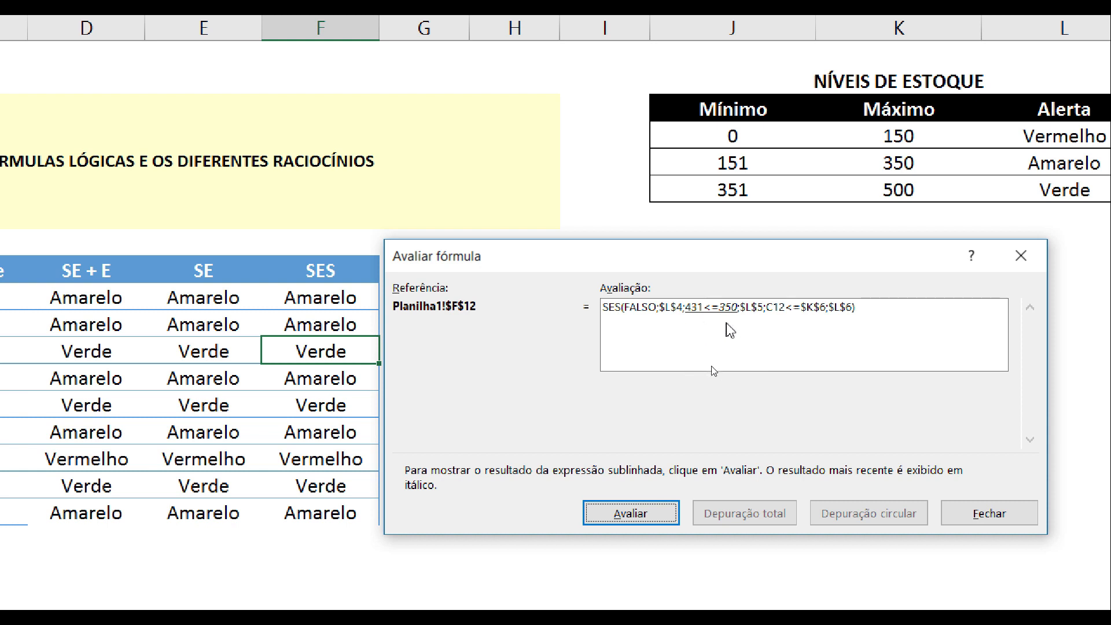
left_click(645, 512)
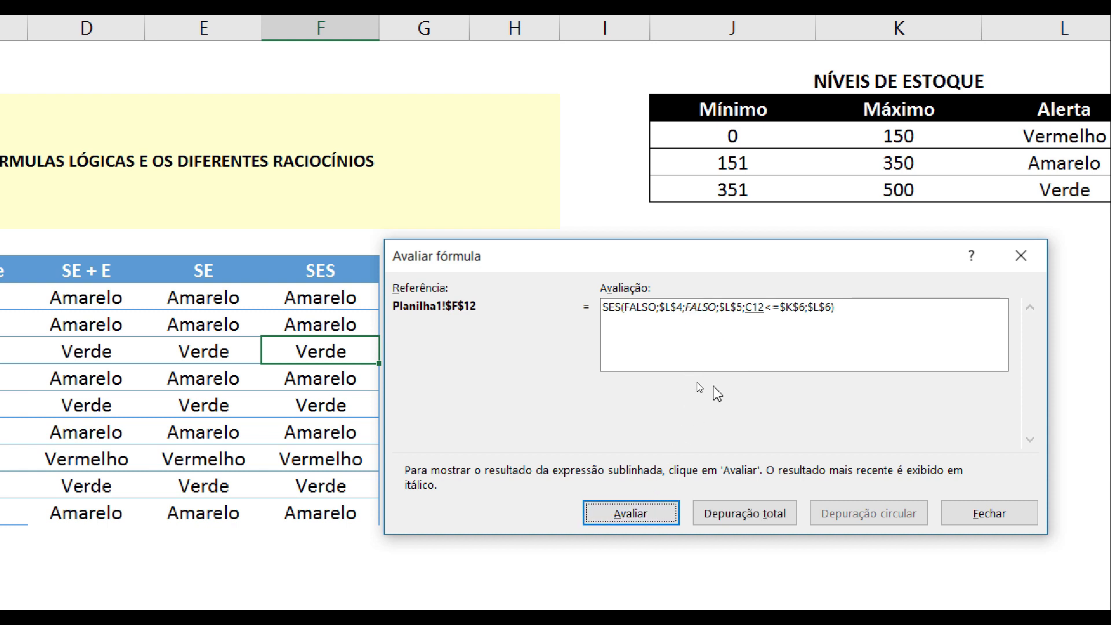
left_click(655, 513)
left_click(651, 511)
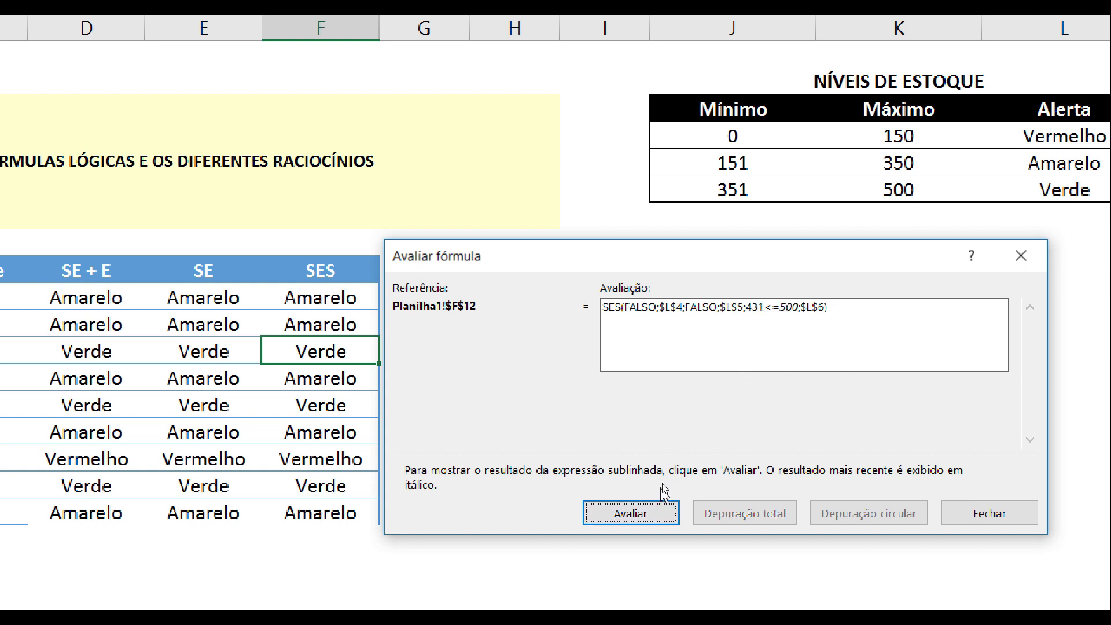
left_click(664, 514)
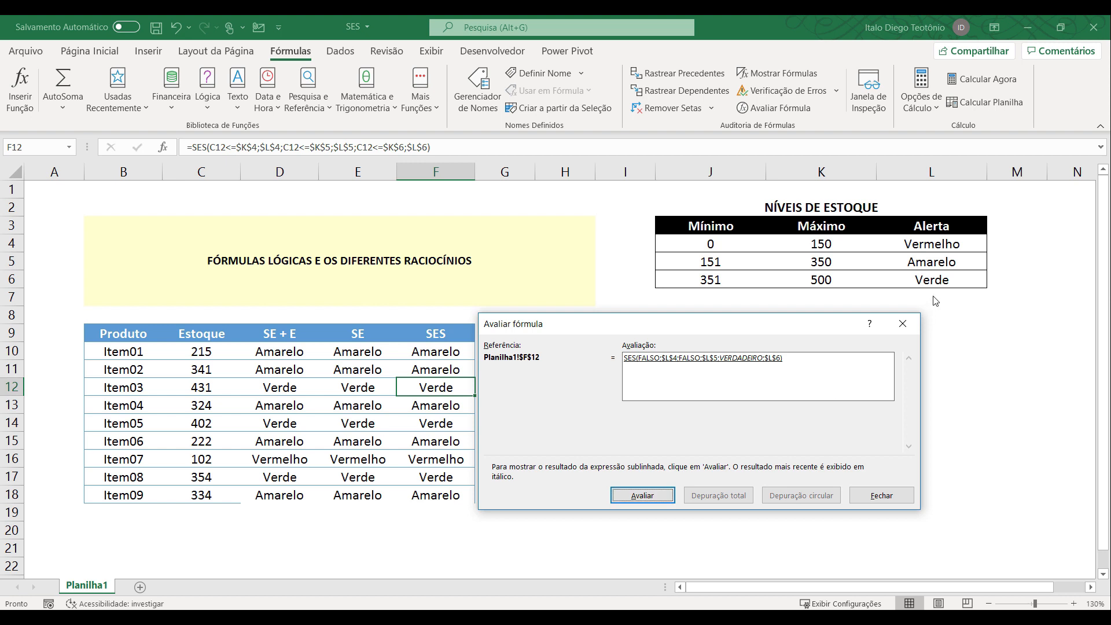
left_click(654, 498)
left_click(882, 495)
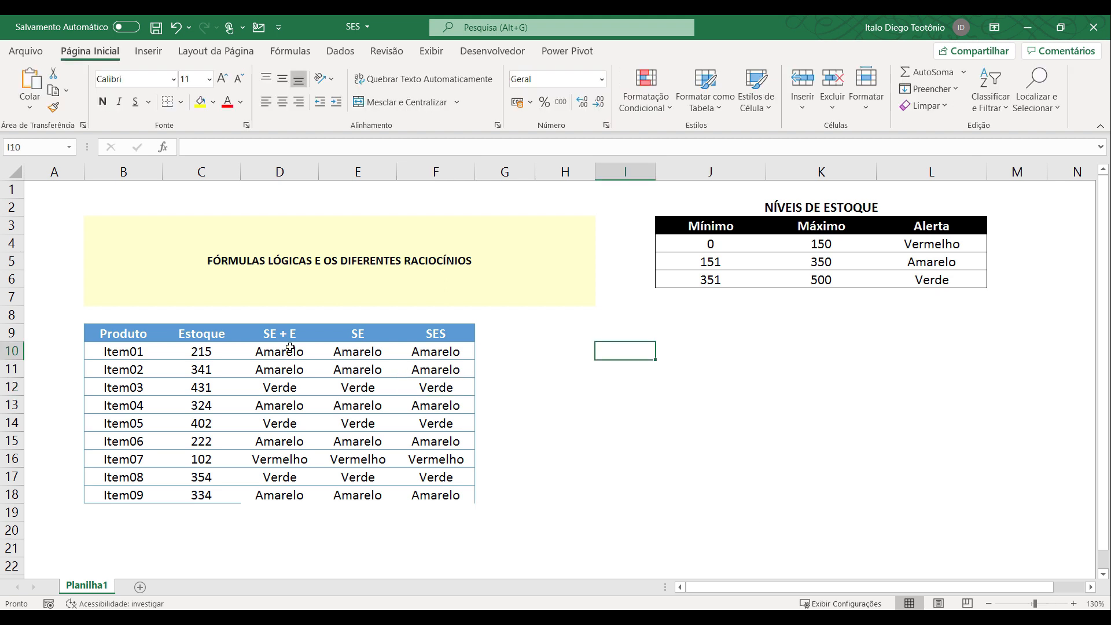
Start a conditional formatting rule for D10:D18 that formats only cells whose specific text contains Amarelo.
left_click_drag(290, 347, 280, 495)
left_click(660, 108)
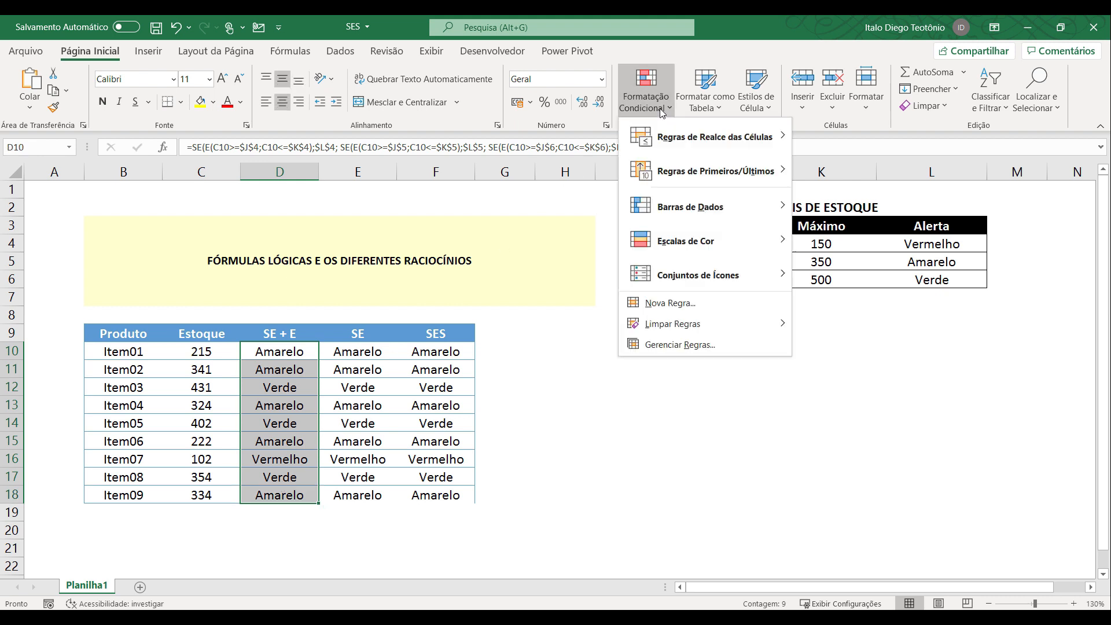
key("Escape")
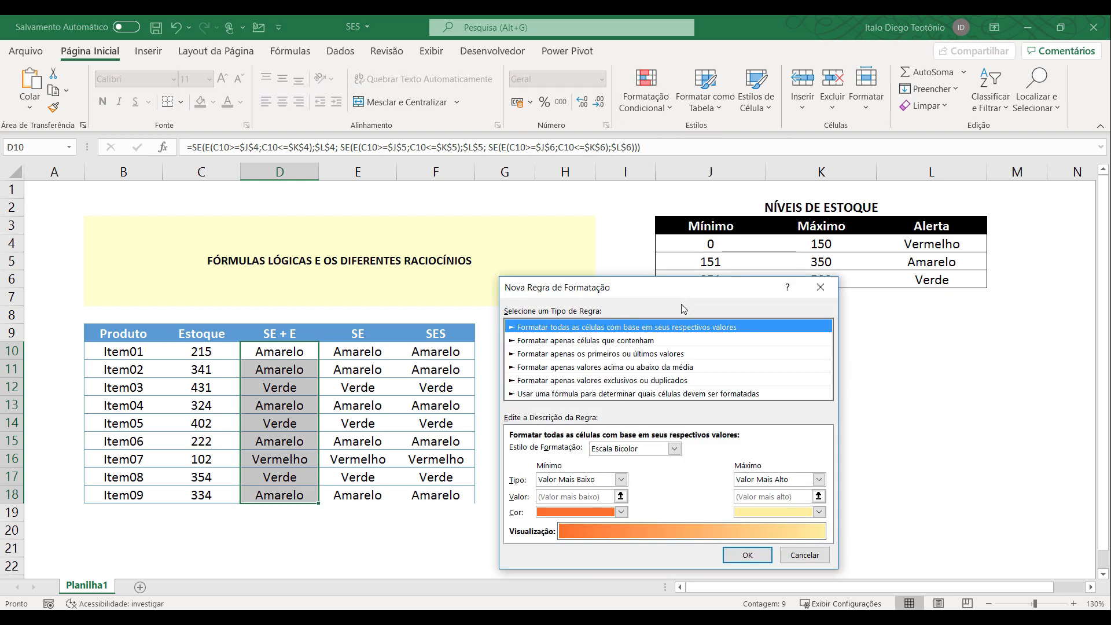
left_click(639, 343)
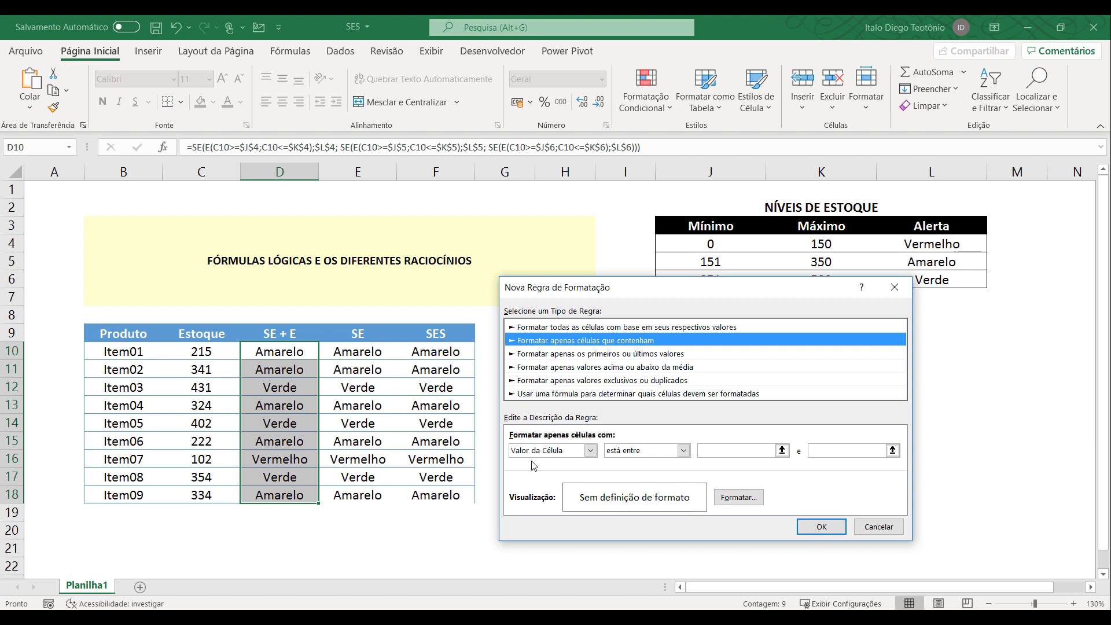
left_click(590, 450)
left_click(563, 475)
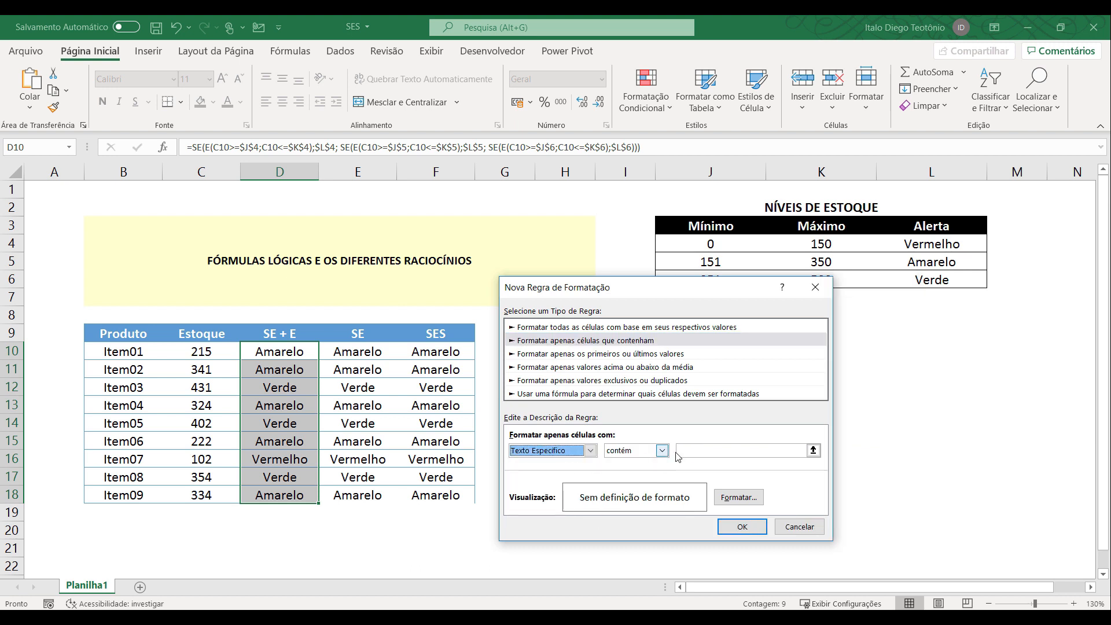
left_click(700, 451)
type("Amarelo")
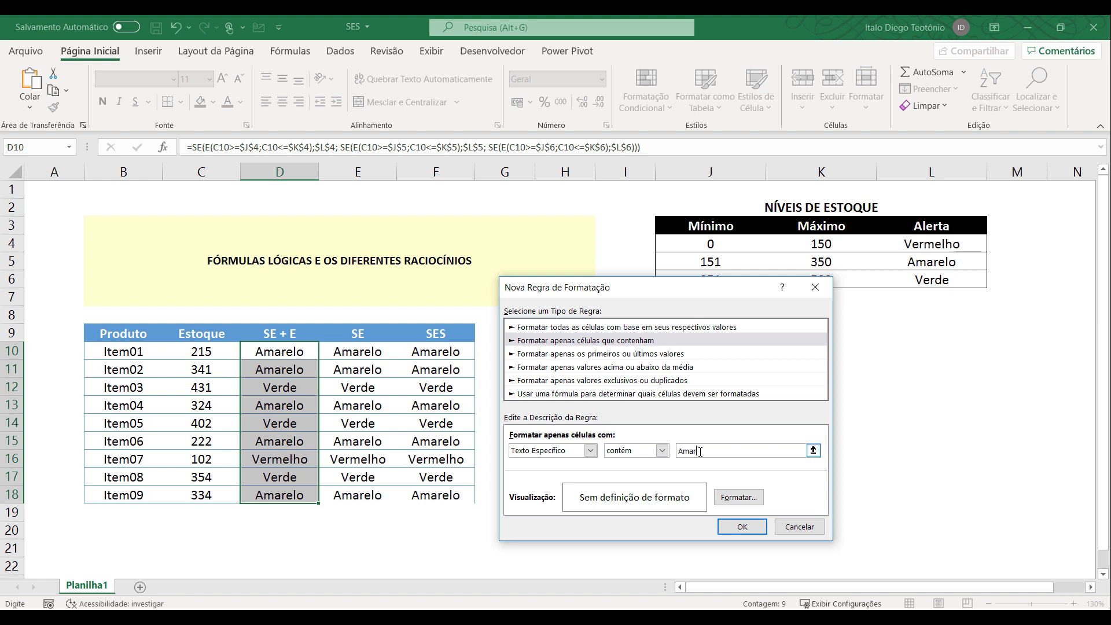
Set the fill of the Amarelo rule's format to a custom pale yellow from the standard colours.
left_click(739, 497)
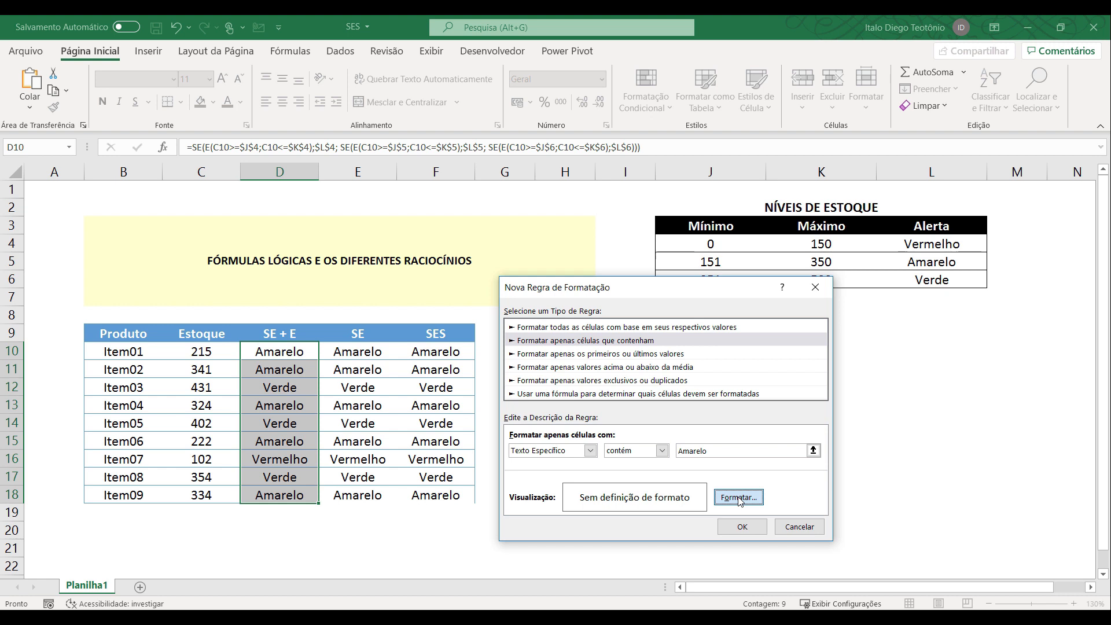
left_click(625, 239)
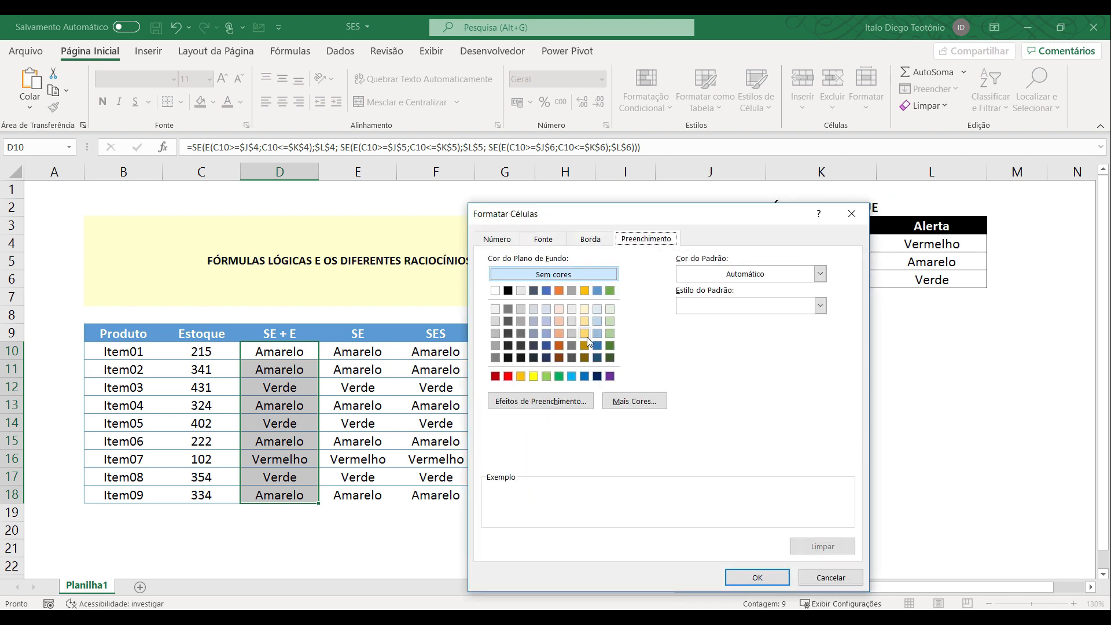
left_click(536, 378)
left_click(624, 404)
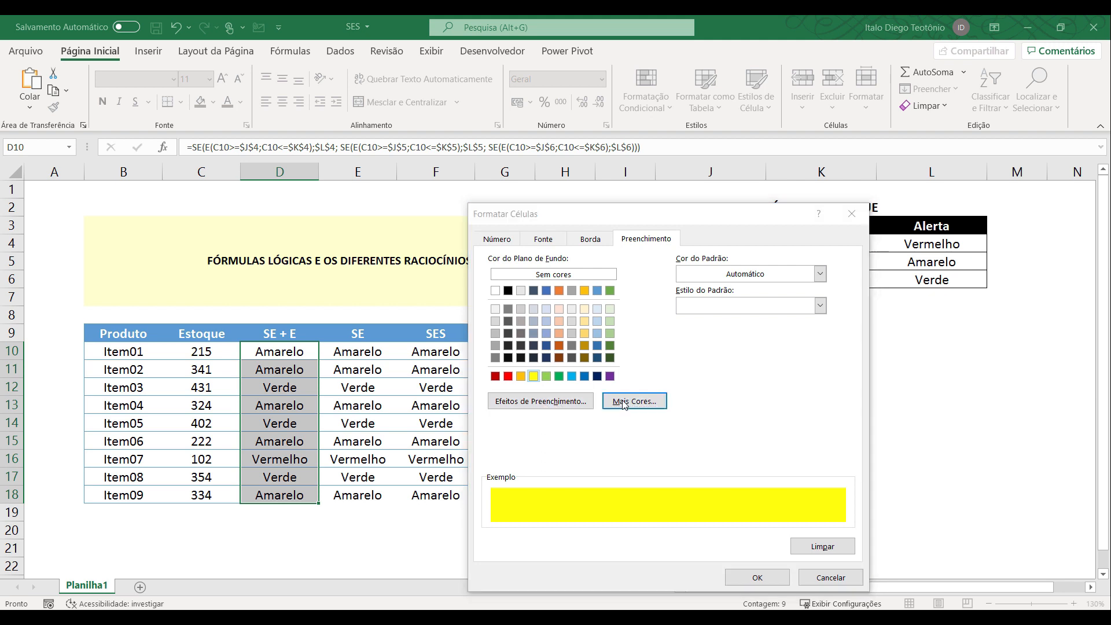
left_click(614, 387)
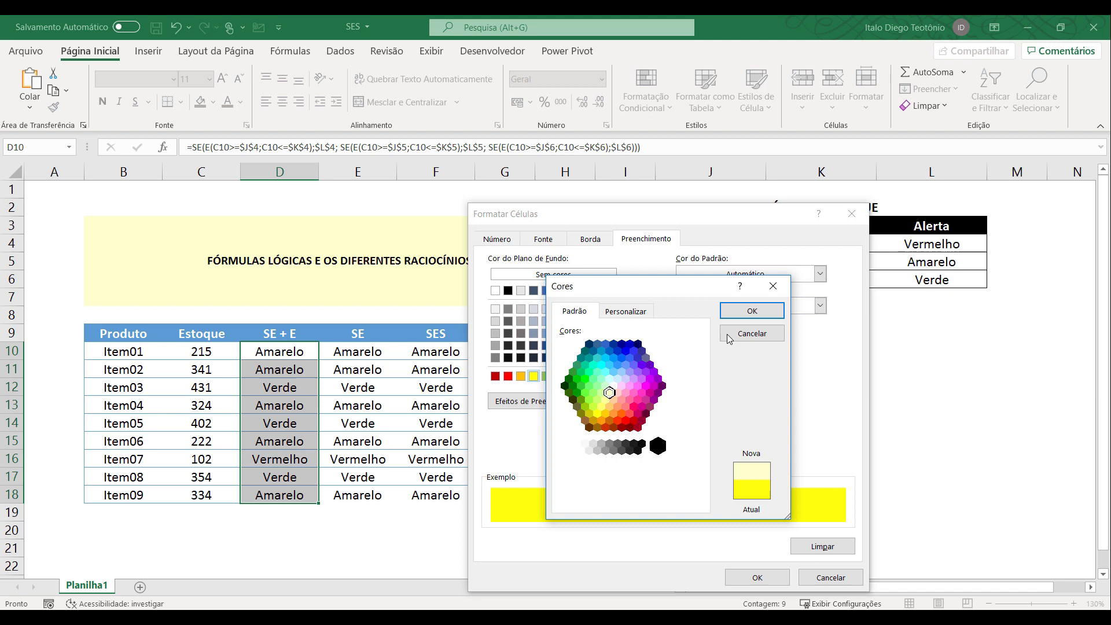
left_click(752, 311)
Set the font style of the Amarelo rule to Negrito and apply the rule to D10:D18.
left_click(546, 240)
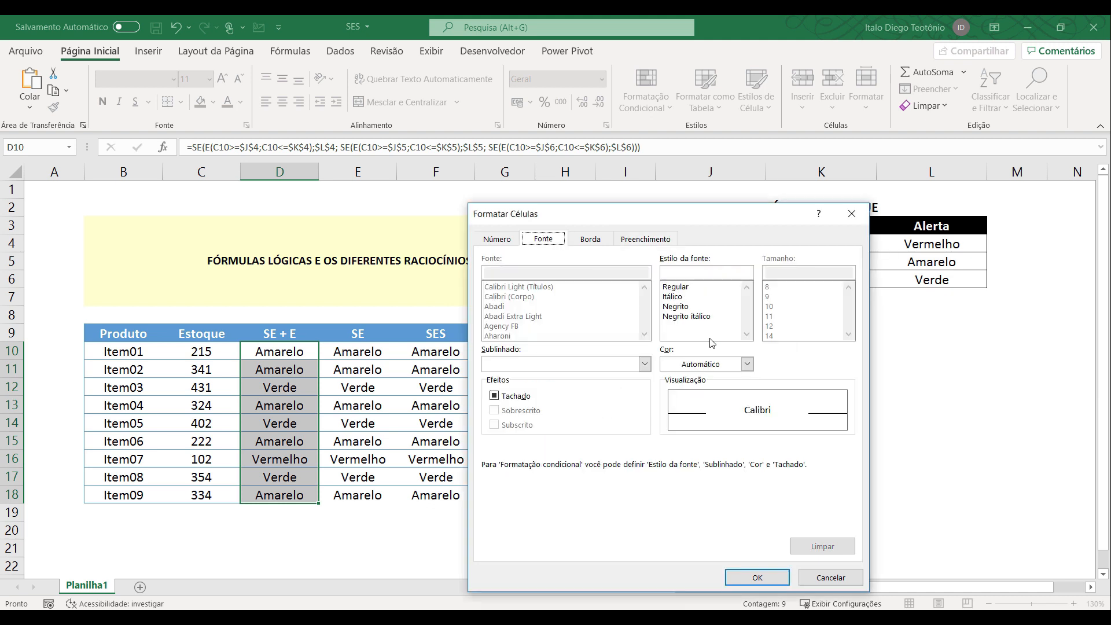
left_click(717, 365)
left_click(717, 365)
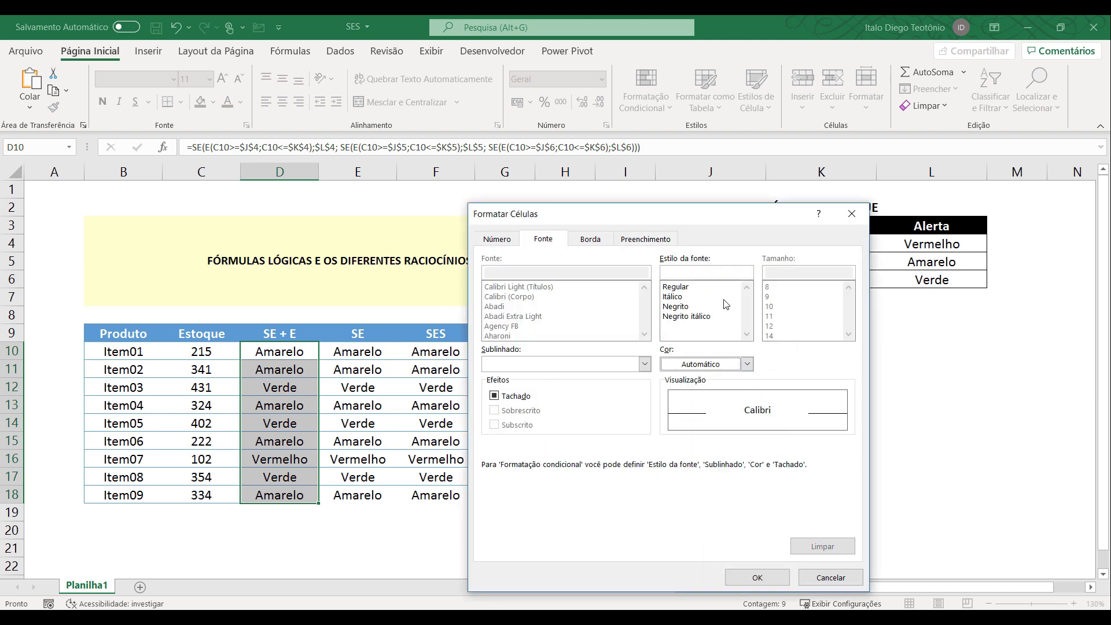
left_click(689, 307)
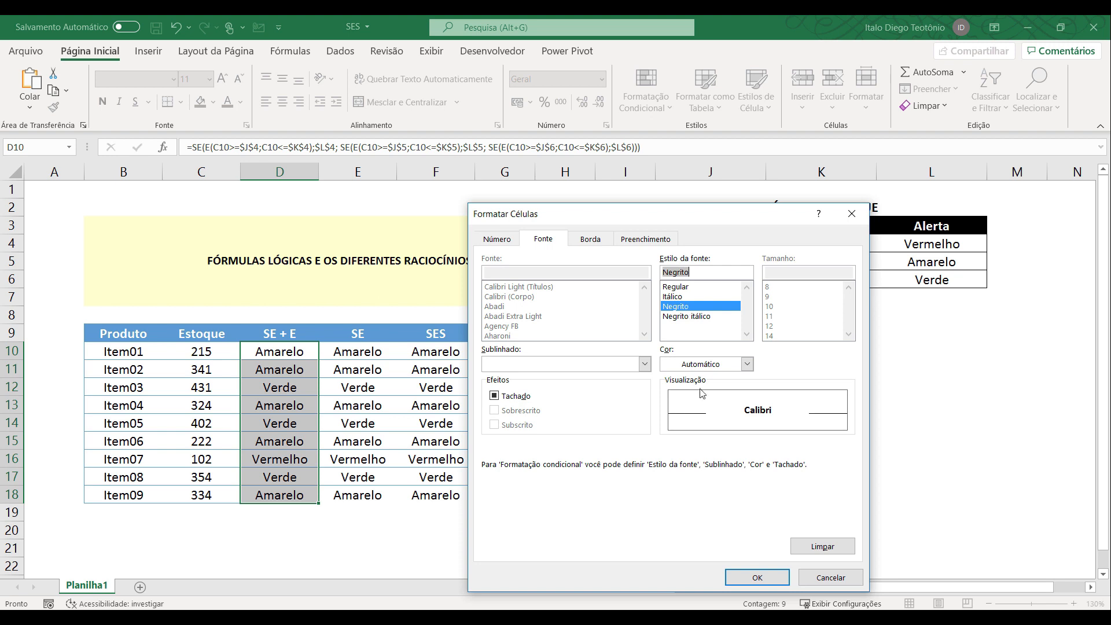
left_click(756, 578)
left_click(759, 527)
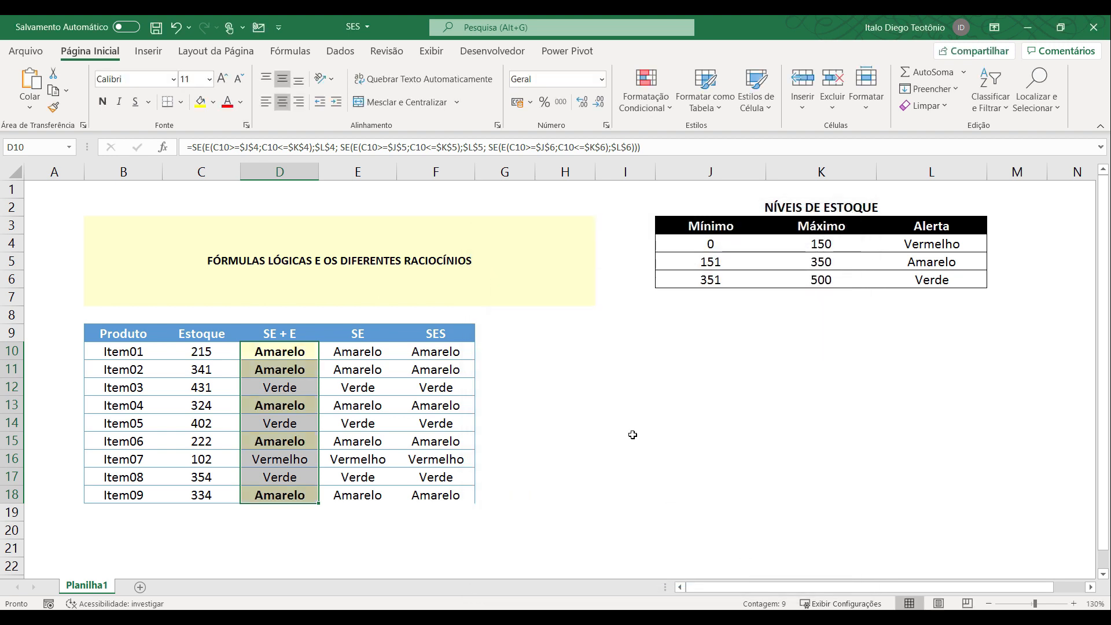
Start a conditional formatting rule for D10:D18 that formats only cells whose specific text contains Vermelho.
left_click(657, 106)
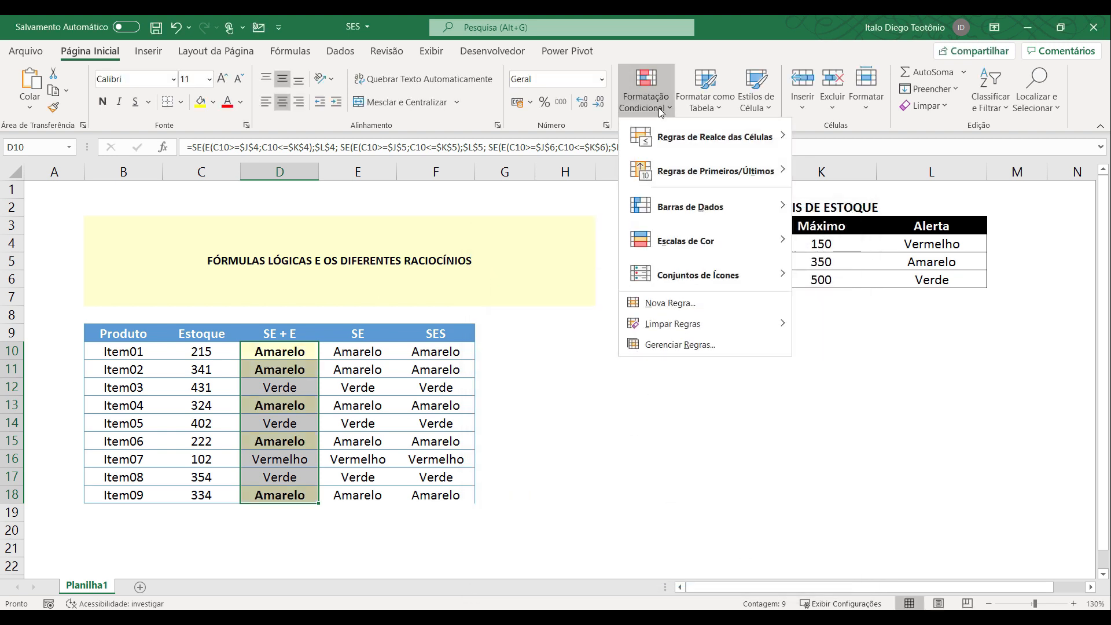
left_click(689, 304)
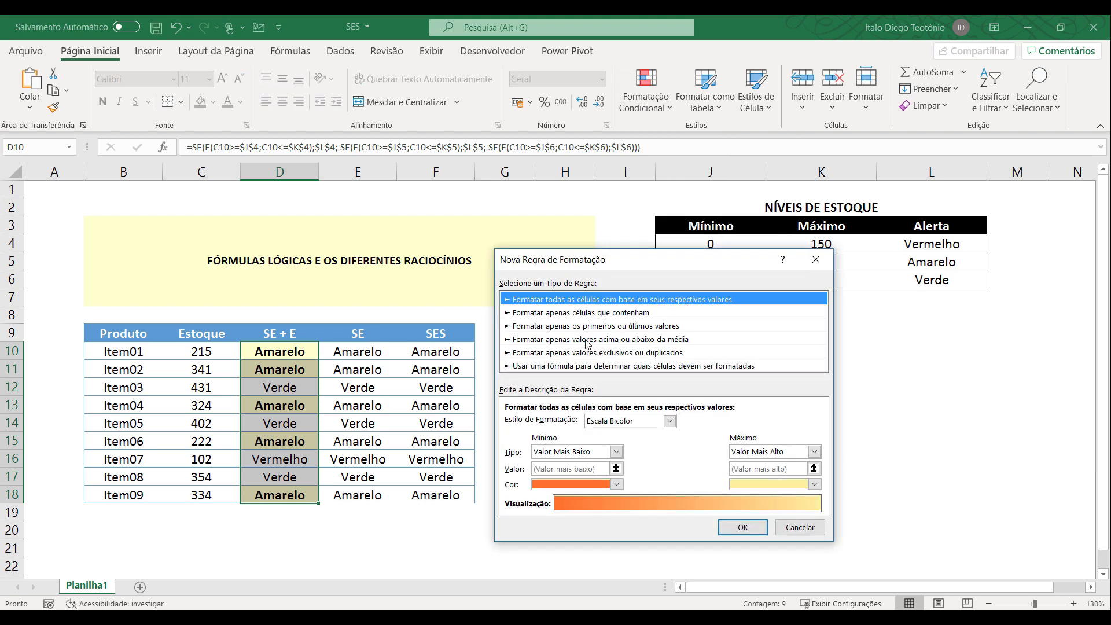
left_click(590, 313)
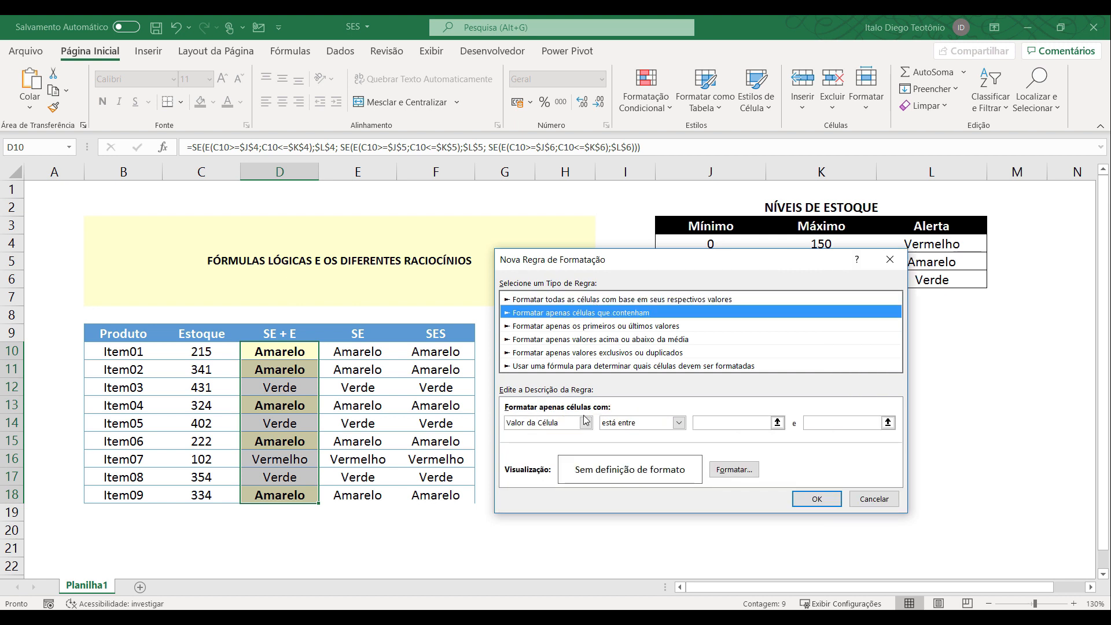
left_click(644, 425)
left_click(584, 423)
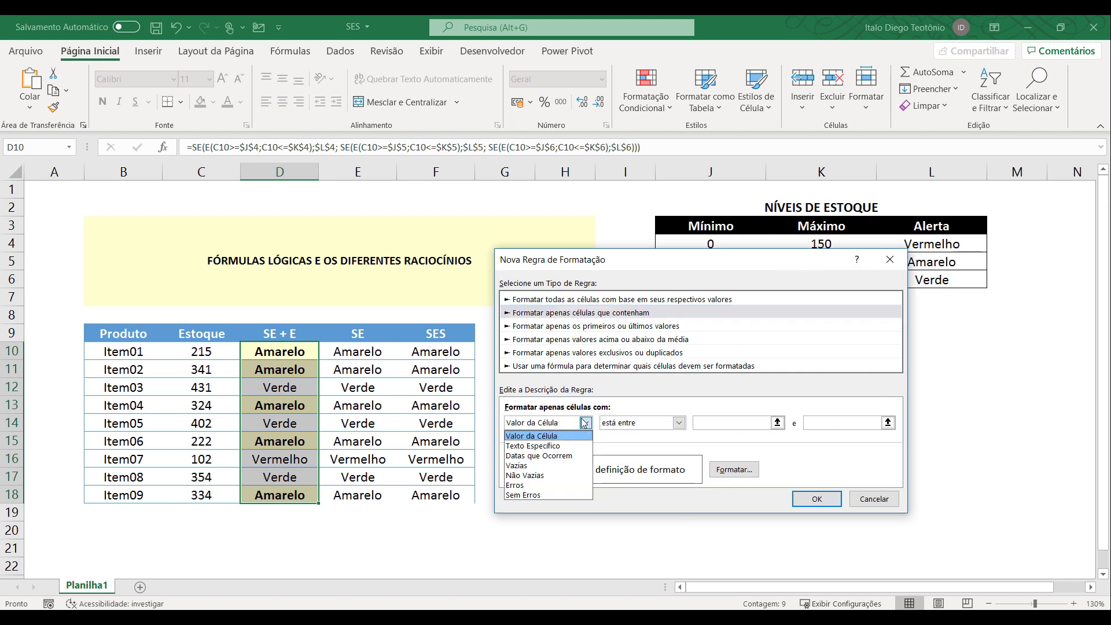
left_click(567, 446)
left_click(701, 421)
type("Vermelho")
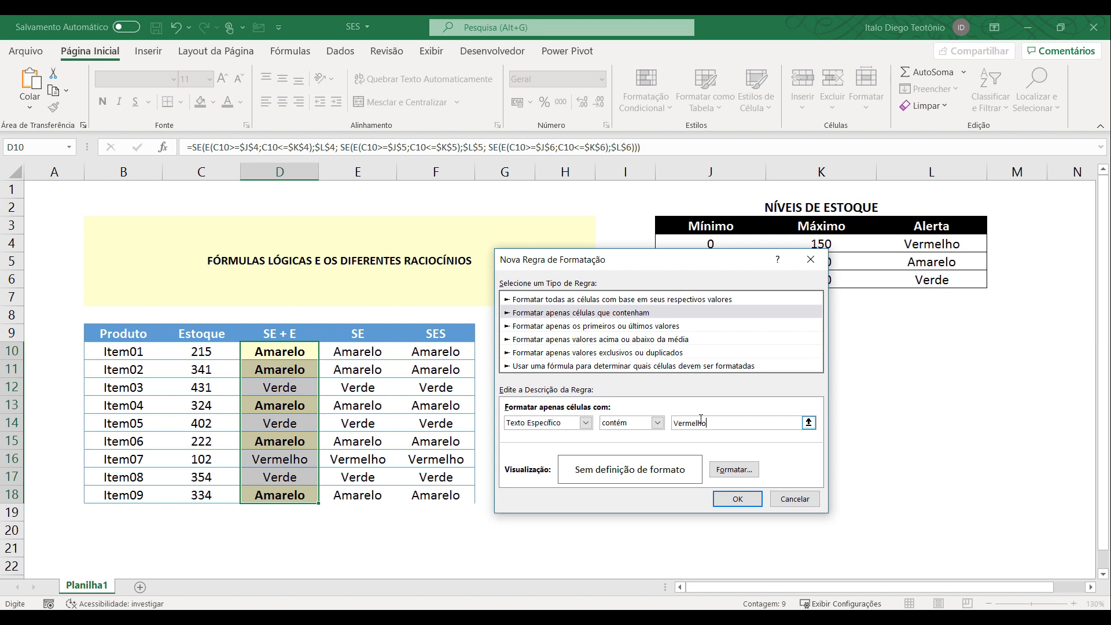
Give the Vermelho rule a custom light red fill, #F5AFA5, and apply the rule to D10:D18.
left_click(734, 470)
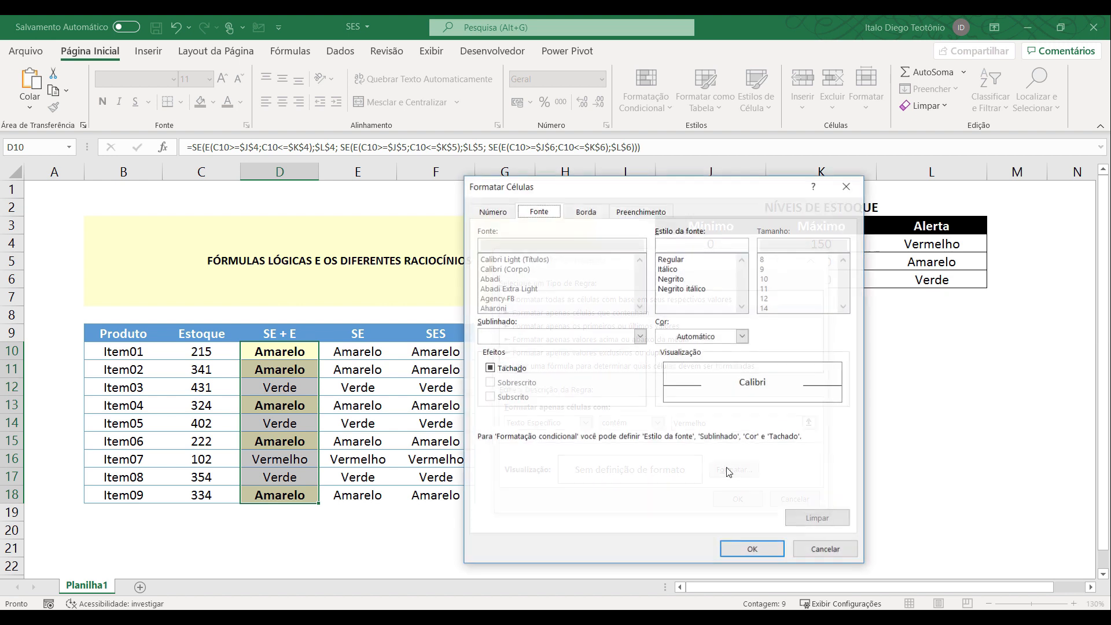
left_click(637, 215)
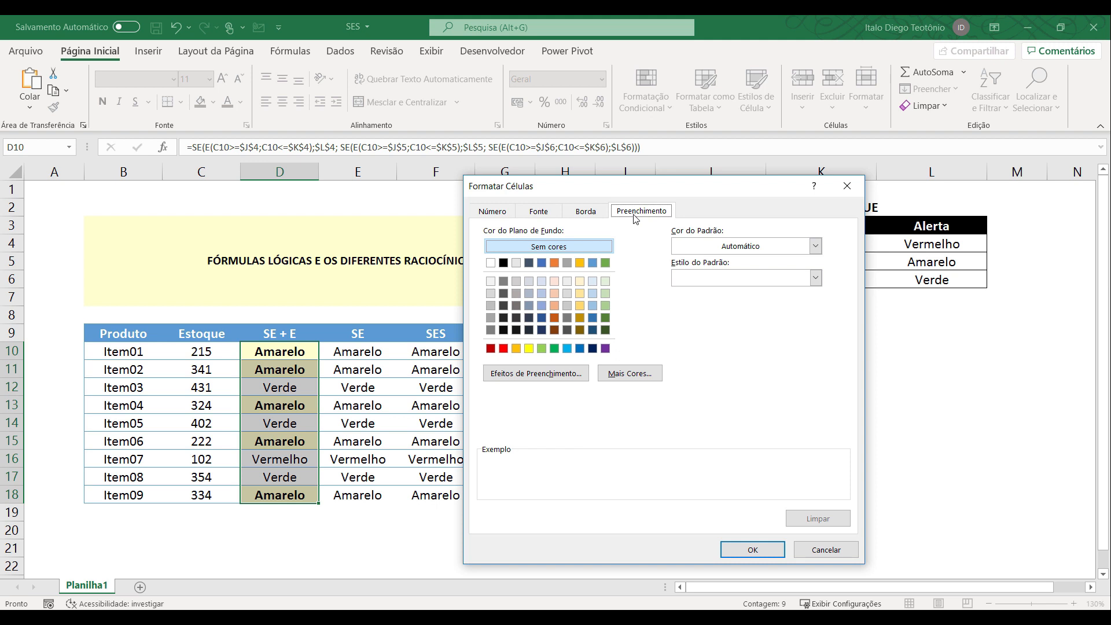
left_click(637, 372)
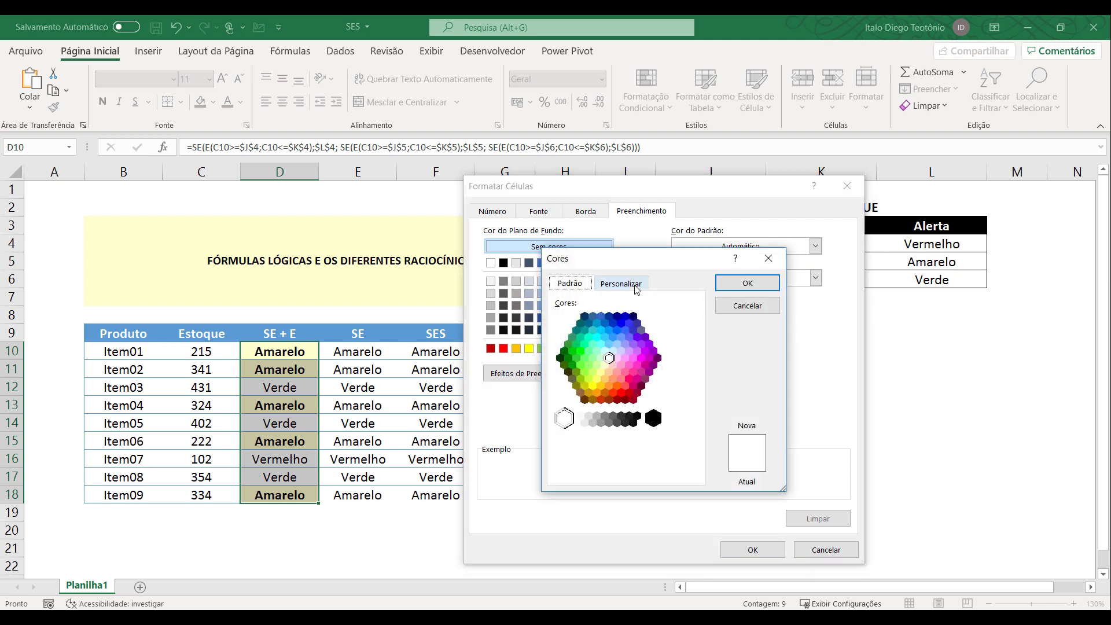
left_click(622, 283)
left_click_drag(556, 328, 553, 312)
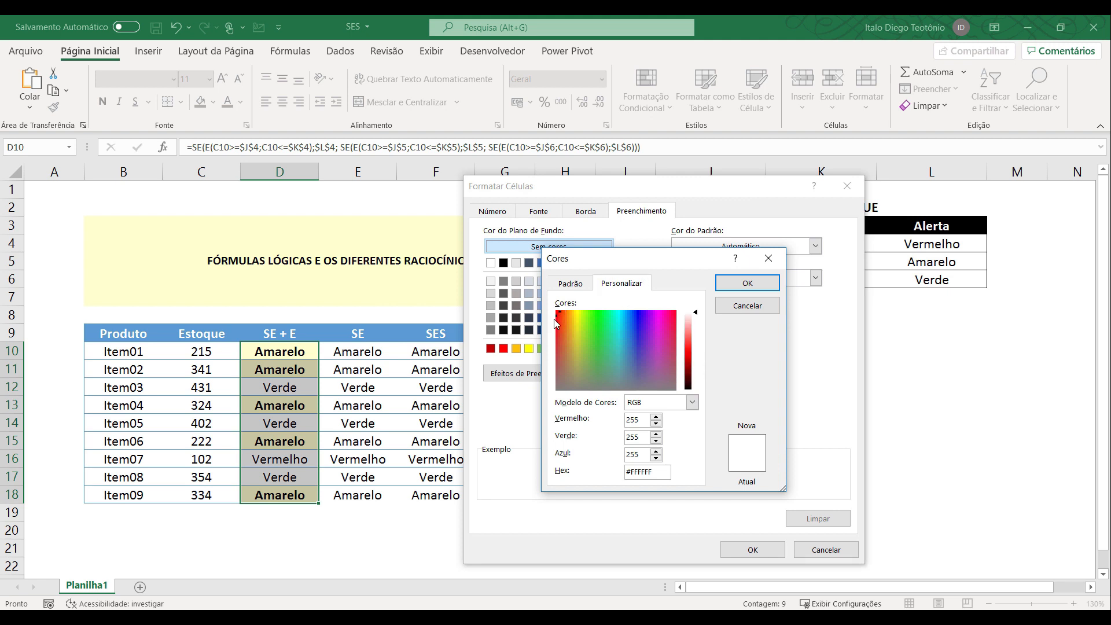
left_click_drag(559, 312, 559, 325)
mouse_move(695, 314)
left_mouse_down()
mouse_move(695, 340)
mouse_move(696, 329)
left_mouse_up()
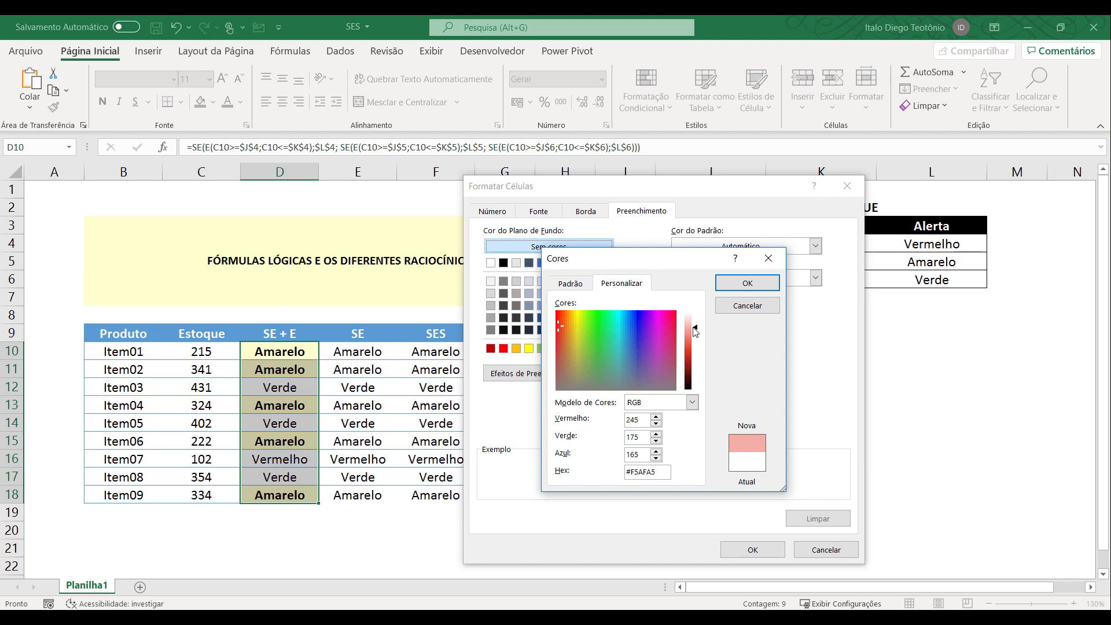
left_click(746, 283)
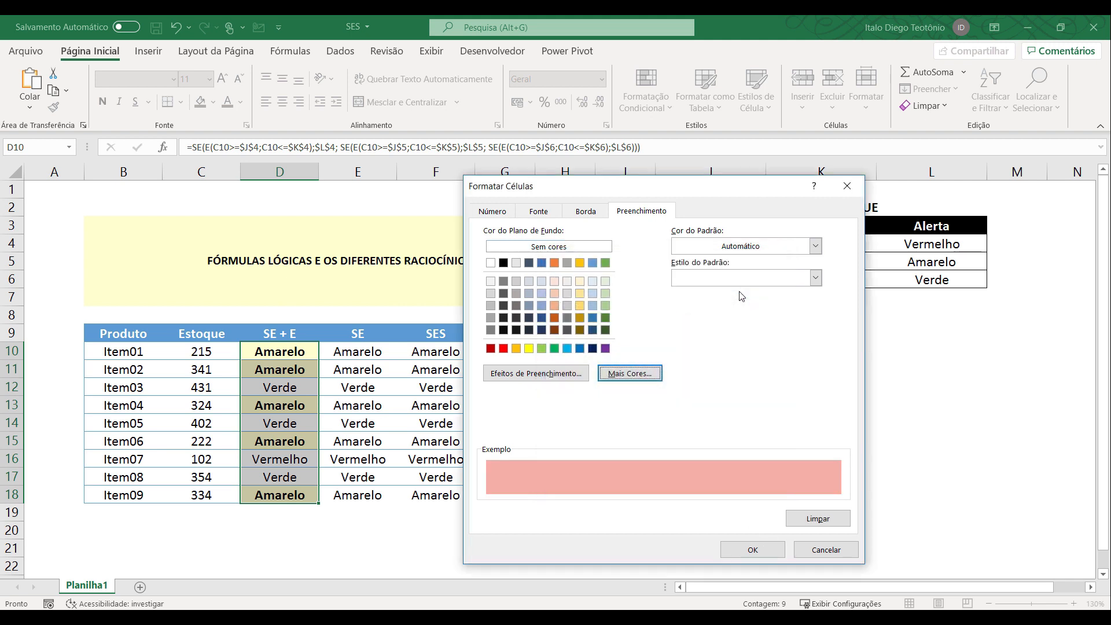
left_click(751, 551)
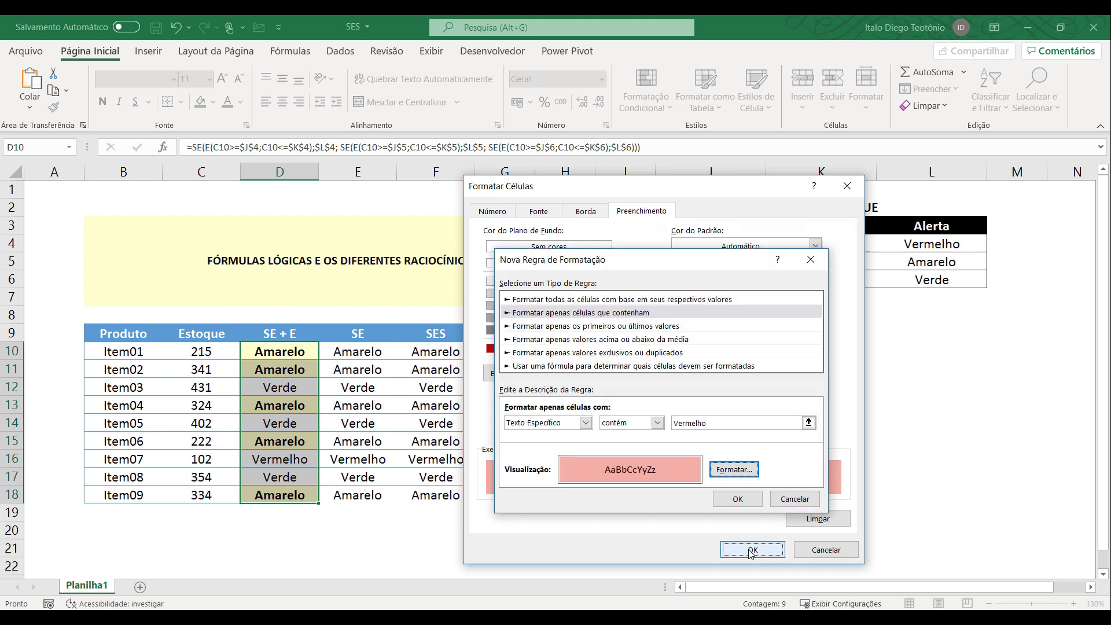
left_click(737, 499)
left_click(377, 498)
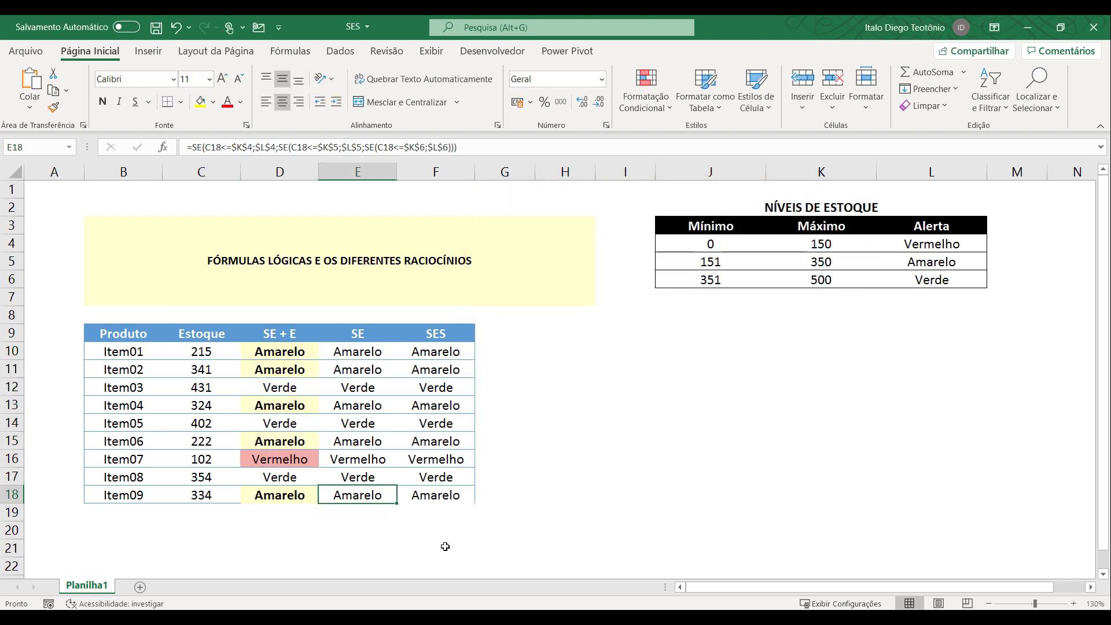
Start another conditional formatting rule for D10:D18 that formats only cells whose specific text contains Verde.
left_click_drag(306, 354, 304, 493)
left_click(646, 93)
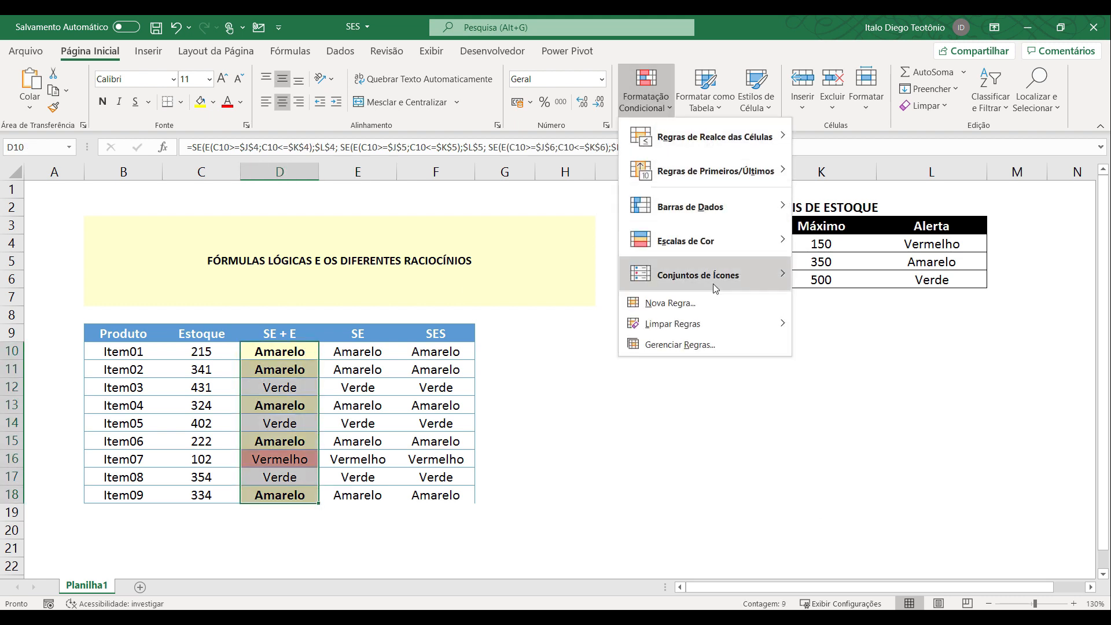
left_click(716, 305)
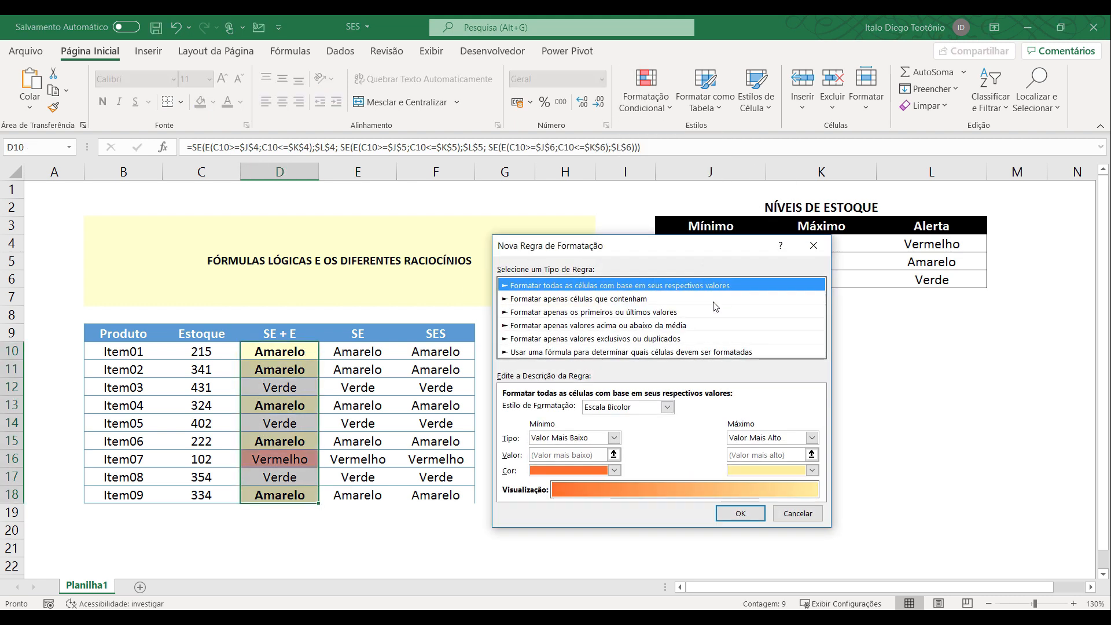
left_click(611, 301)
left_click(584, 409)
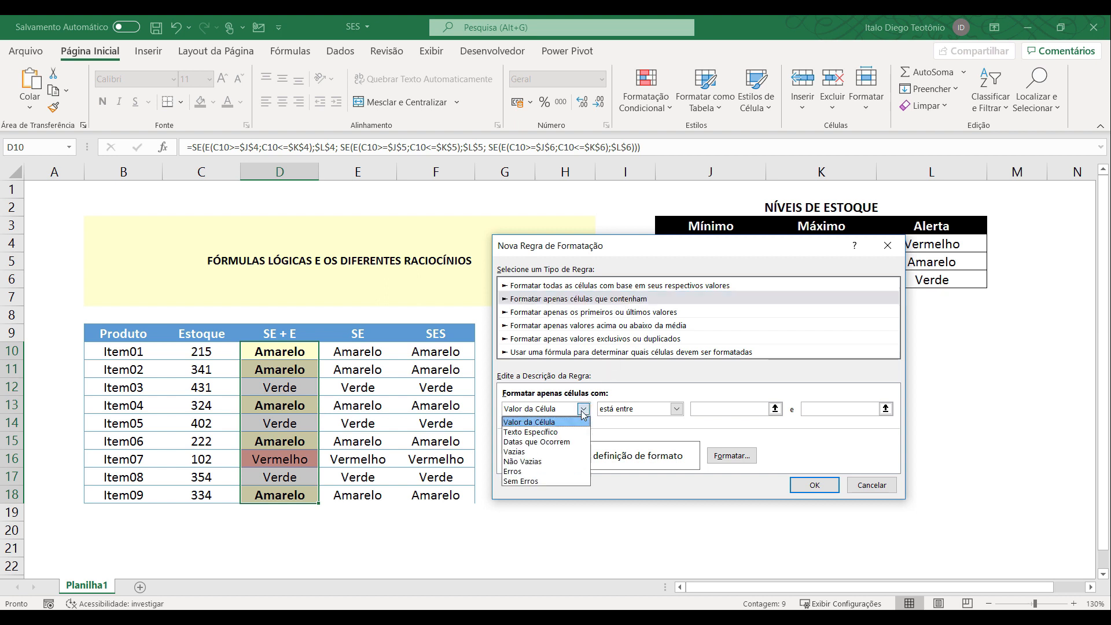
left_click(567, 431)
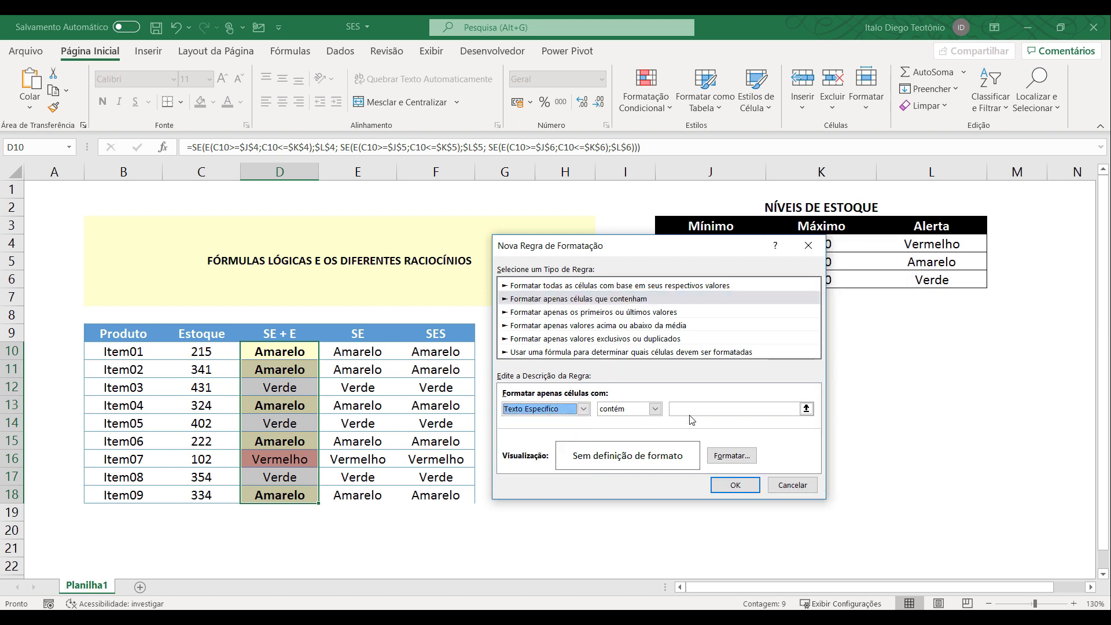
left_click(746, 410)
Give the Verde rule a light mint green fill from the standard colours and apply it to D10:D18.
left_click(732, 456)
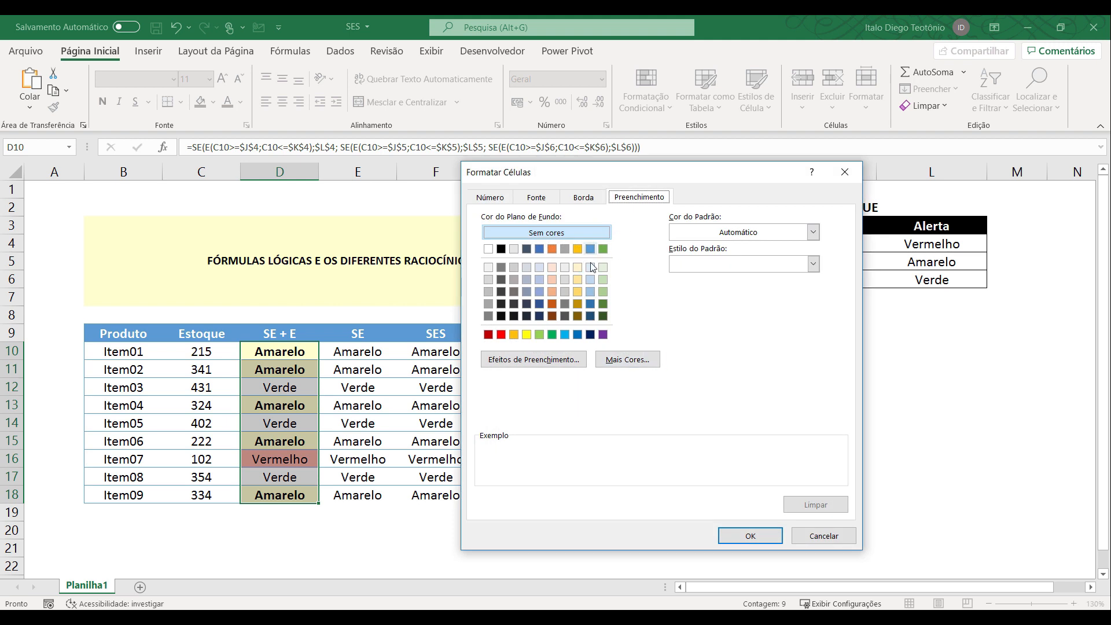
left_click(604, 280)
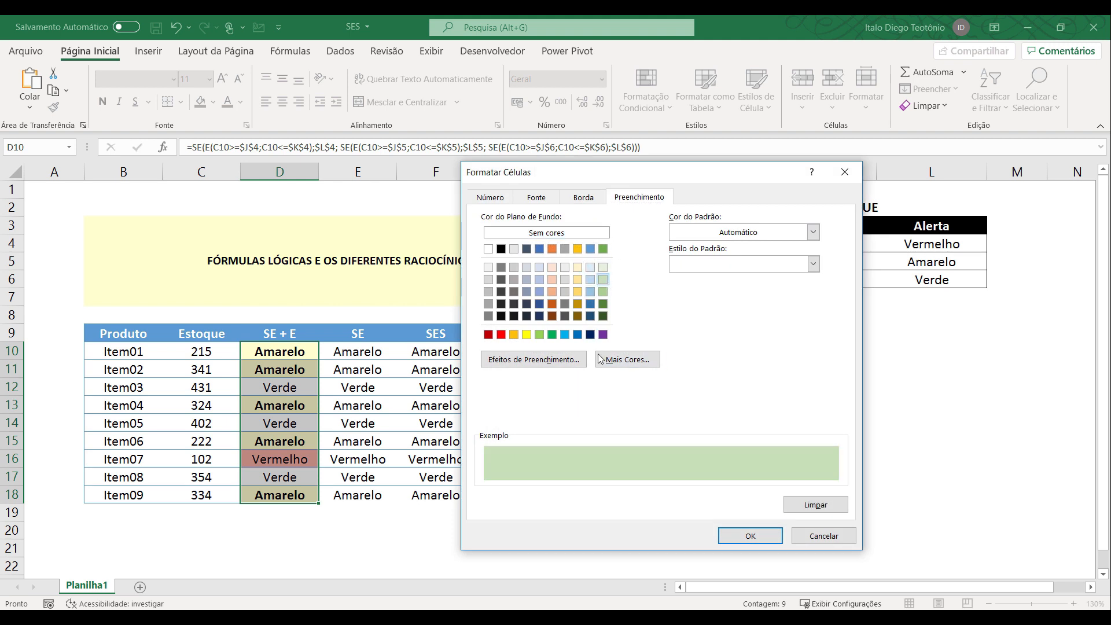
left_click(620, 363)
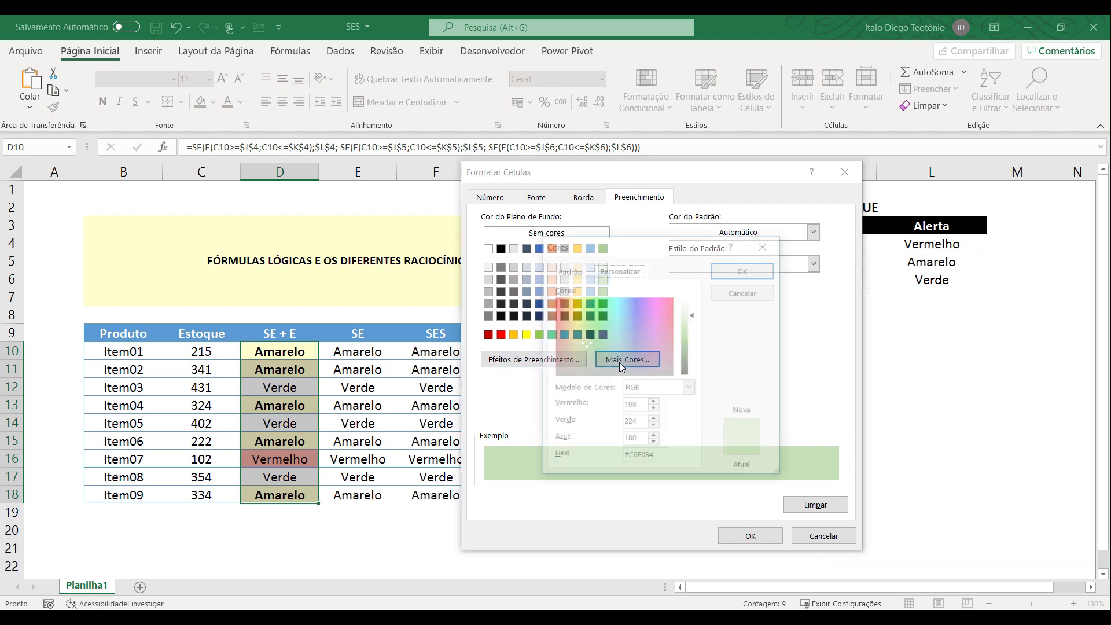
left_click(579, 274)
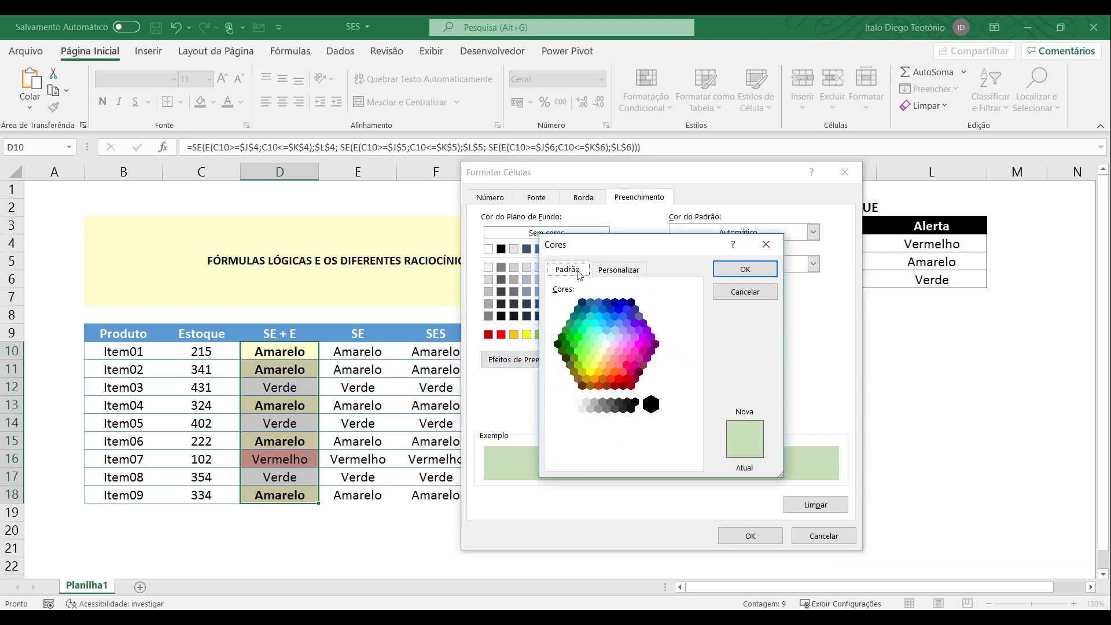
left_click(595, 338)
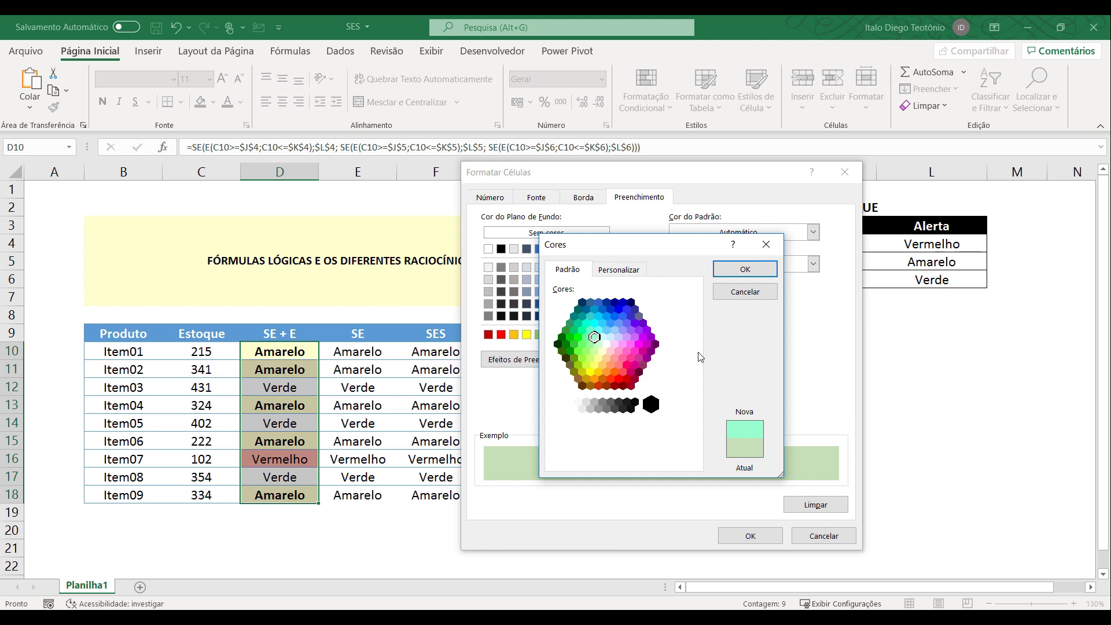
left_click(746, 269)
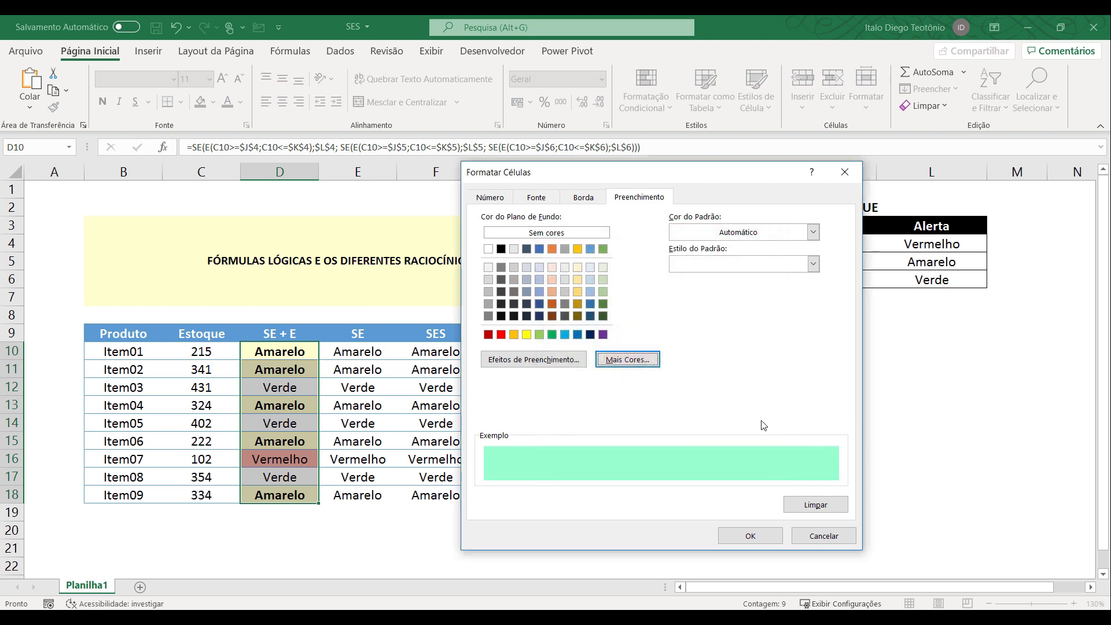
left_click(752, 536)
left_click(738, 486)
left_click(741, 482)
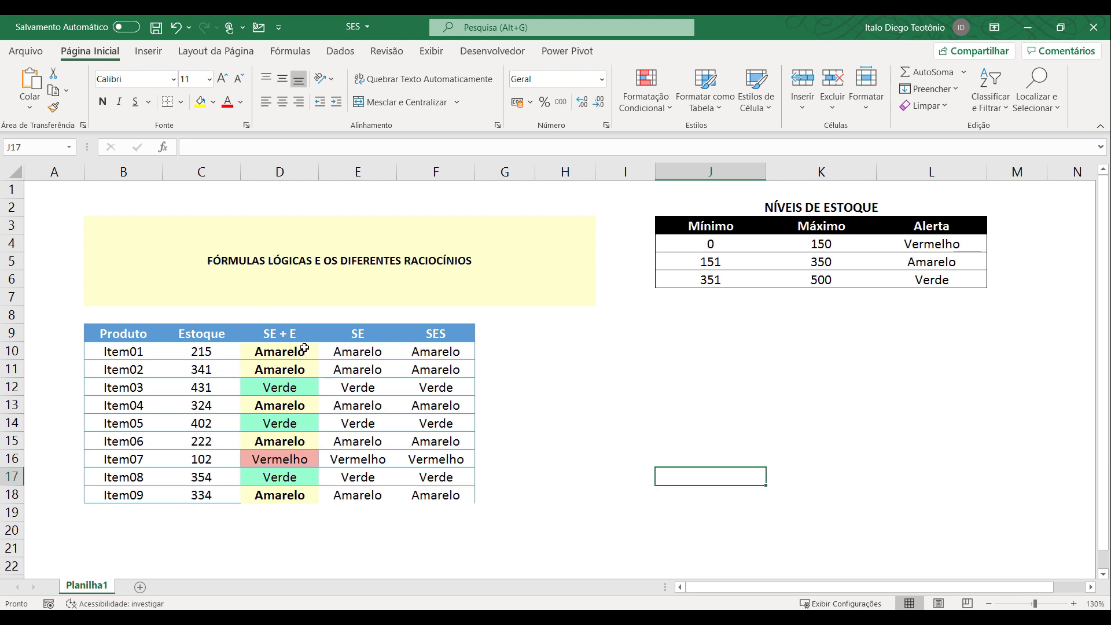
Copy the formatting of D10:D18 onto the SE and SES alerts in E10:E18 and F10:F18.
left_click_drag(304, 350, 280, 495)
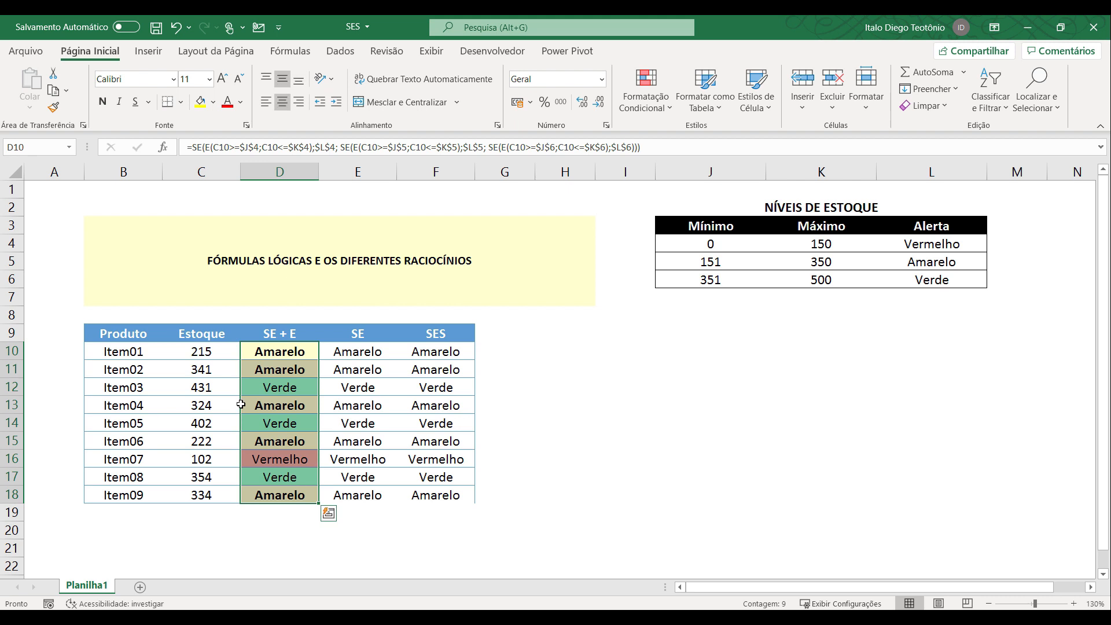
left_click(58, 110)
mouse_move(353, 352)
left_mouse_down()
mouse_move(333, 501)
mouse_move(347, 496)
left_mouse_up()
left_click_drag(436, 351, 435, 495)
key("Escape")
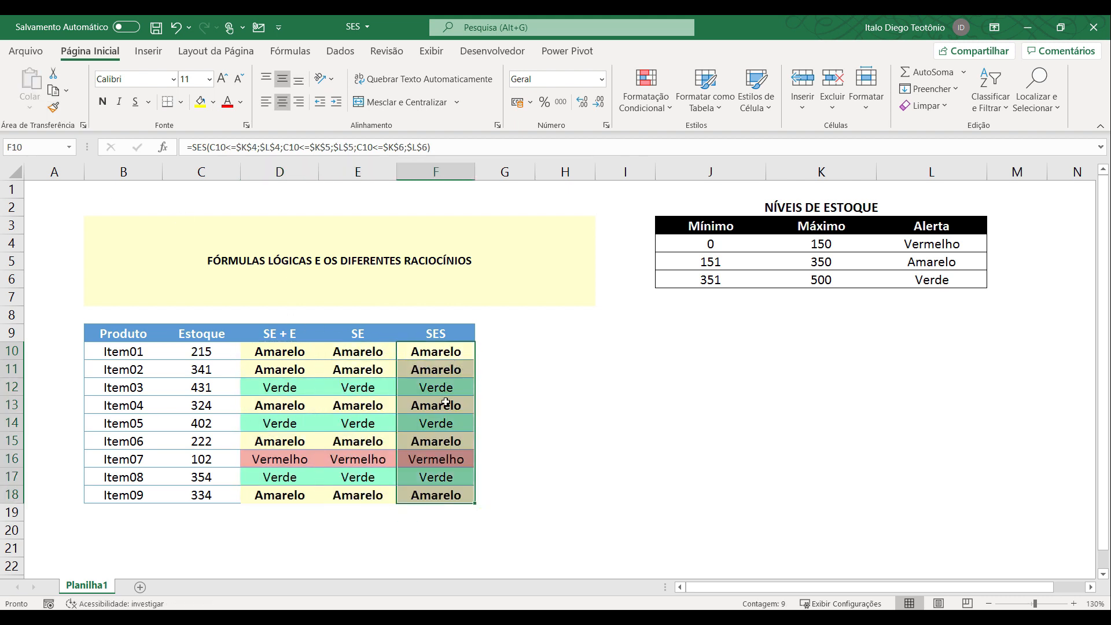
Set the Estoque value of Item01 in C10 to 400.
left_click(210, 352)
type("400")
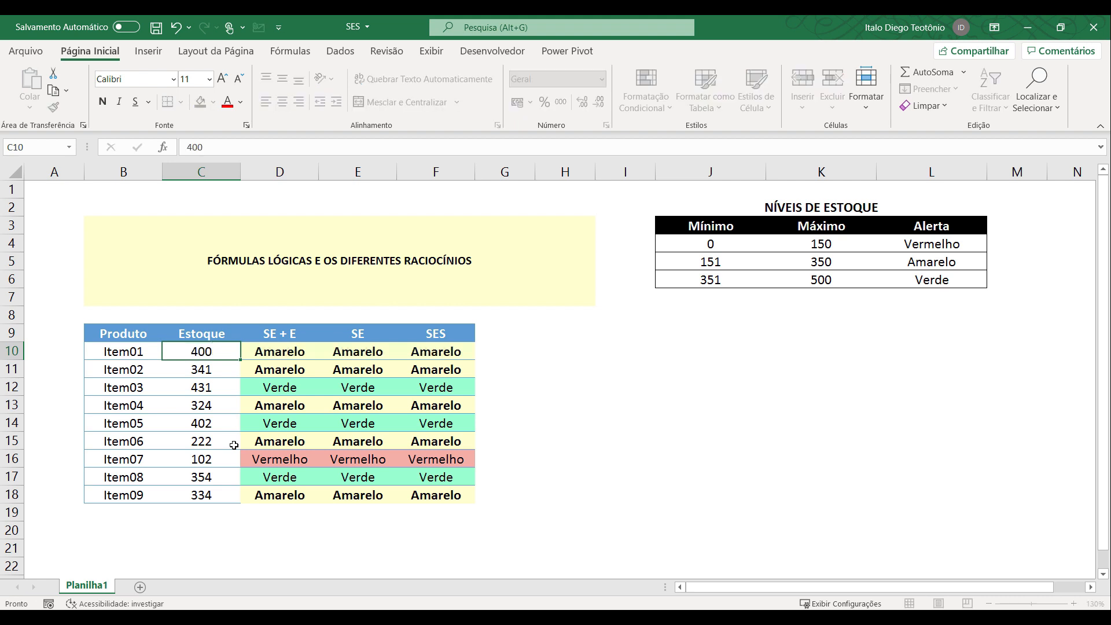
key("Return")
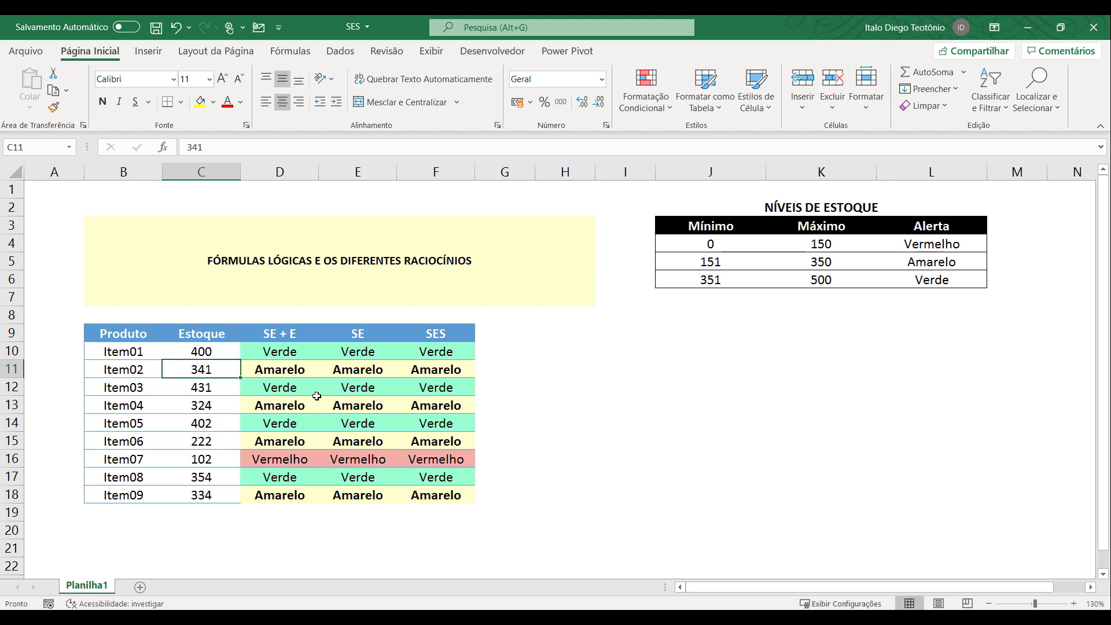
Apply a coloured three-arrow icon set to the Estoque values in C10:C18.
left_click_drag(230, 354, 228, 496)
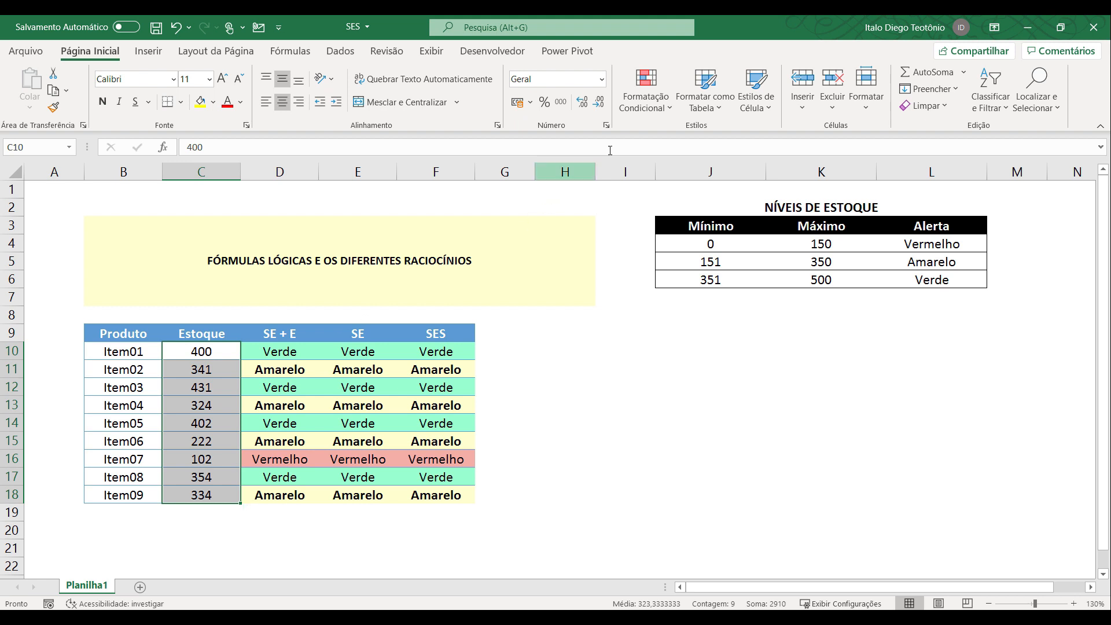
left_click(660, 110)
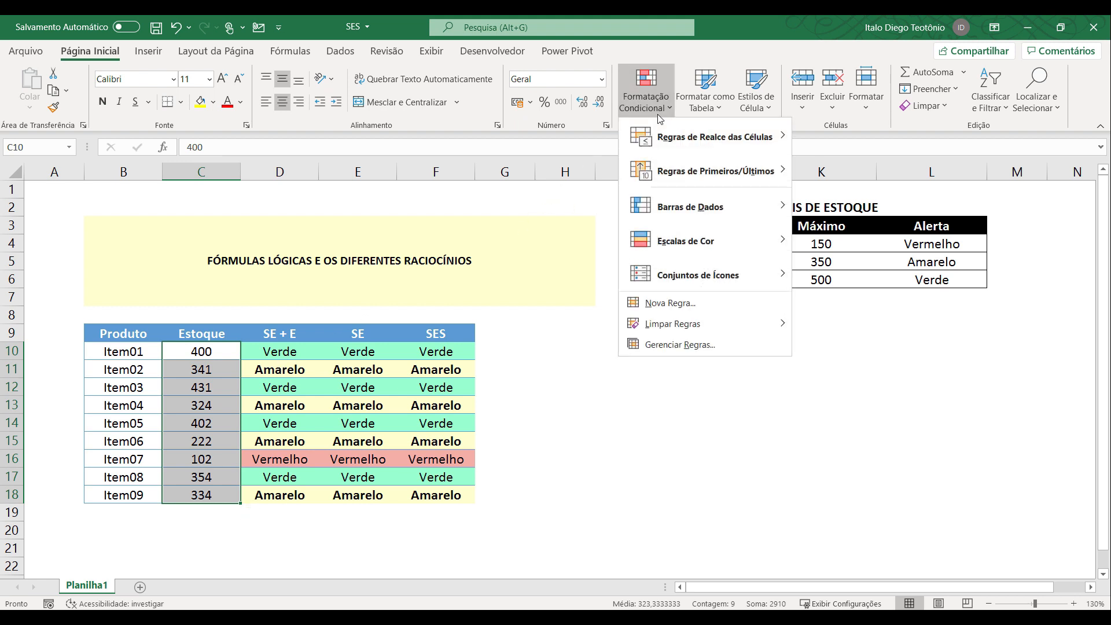
mouse_move(732, 263)
left_click(825, 288)
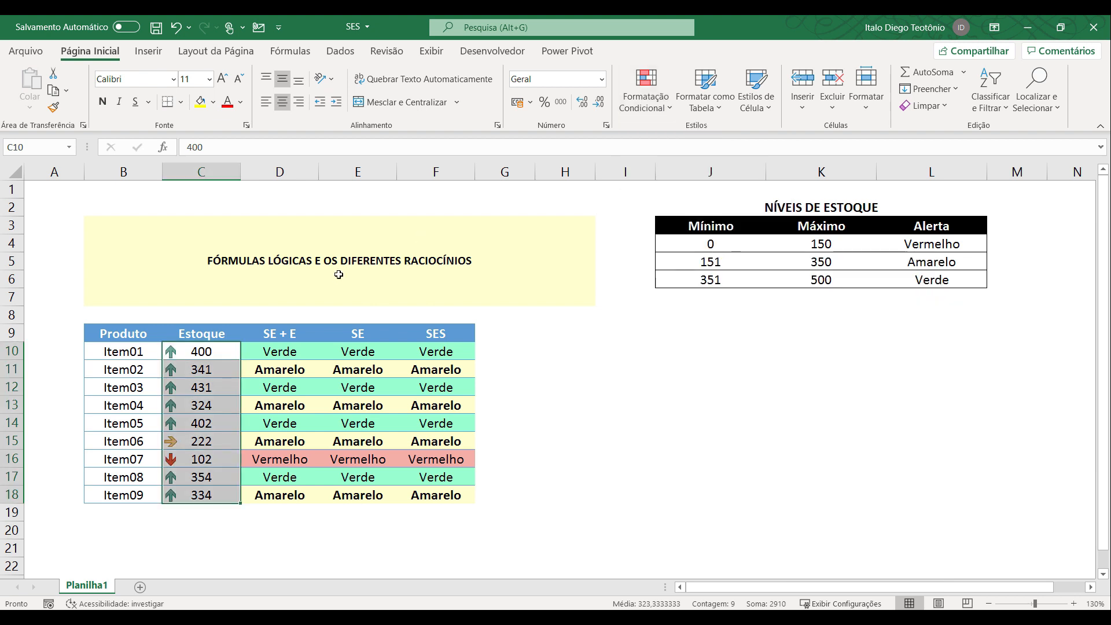
Edit the icon set rule on C10:C18 and set the green arrow's threshold type to Número.
left_click(646, 98)
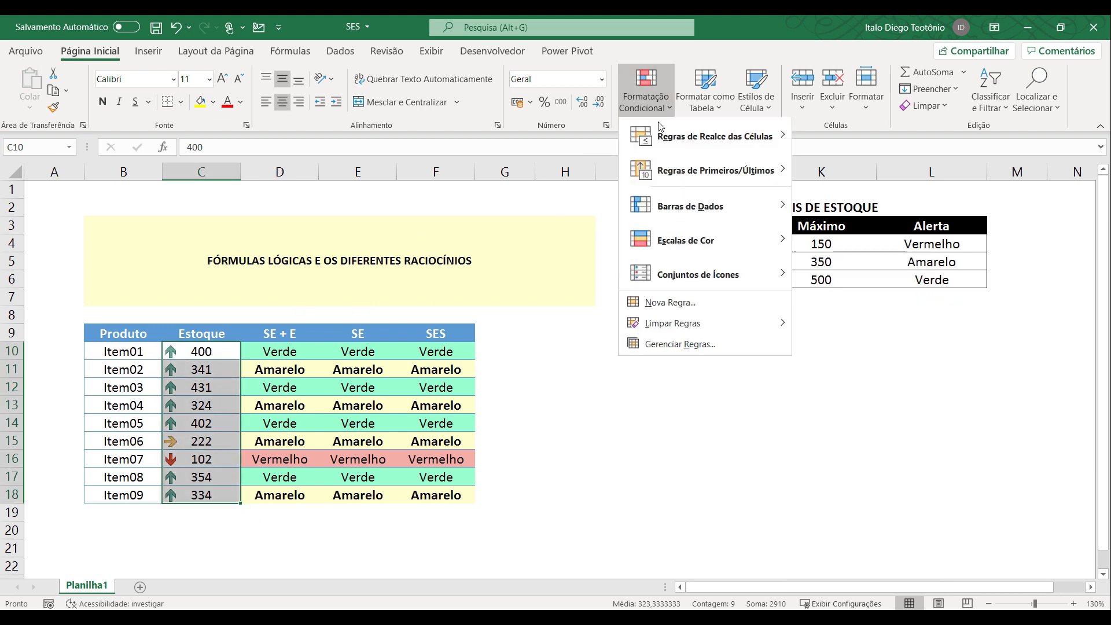
left_click(698, 346)
left_click(541, 314)
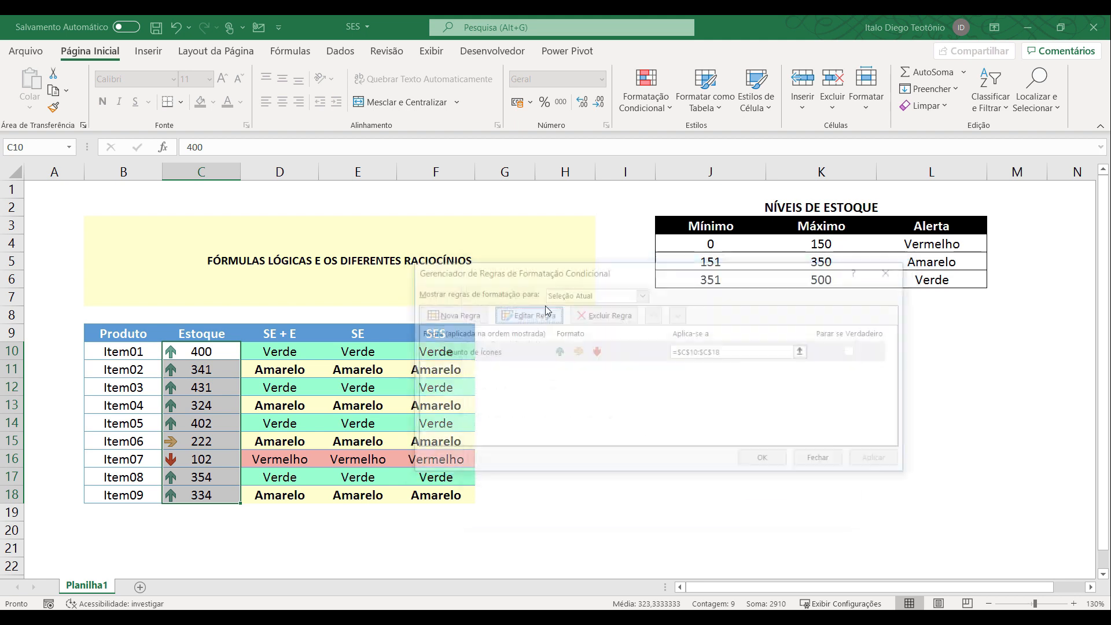
left_click_drag(650, 215, 408, 227)
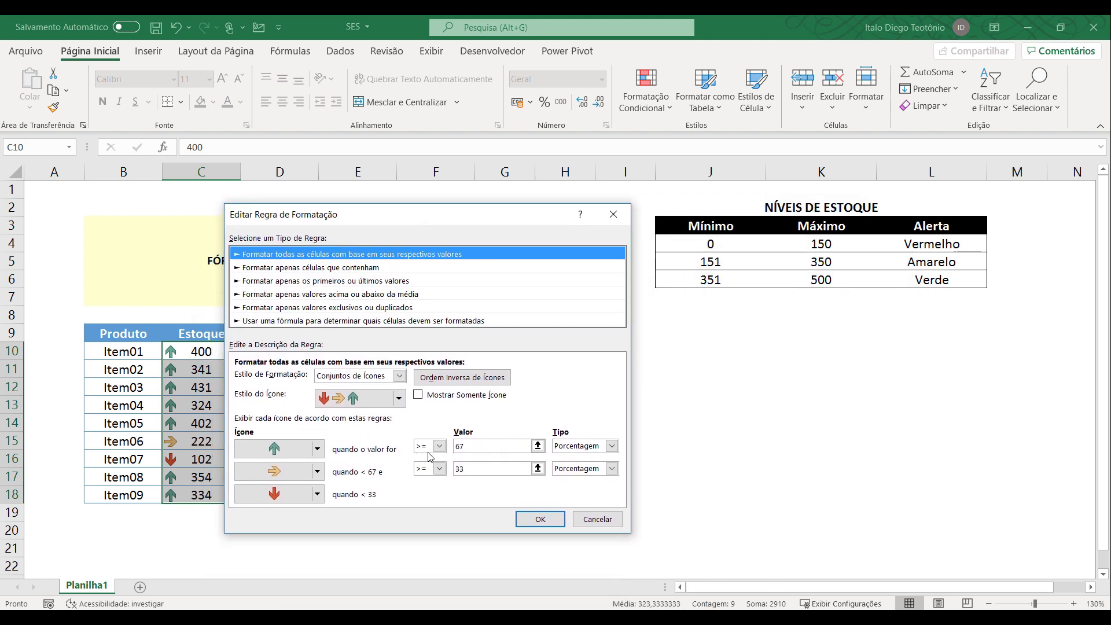
left_click(612, 446)
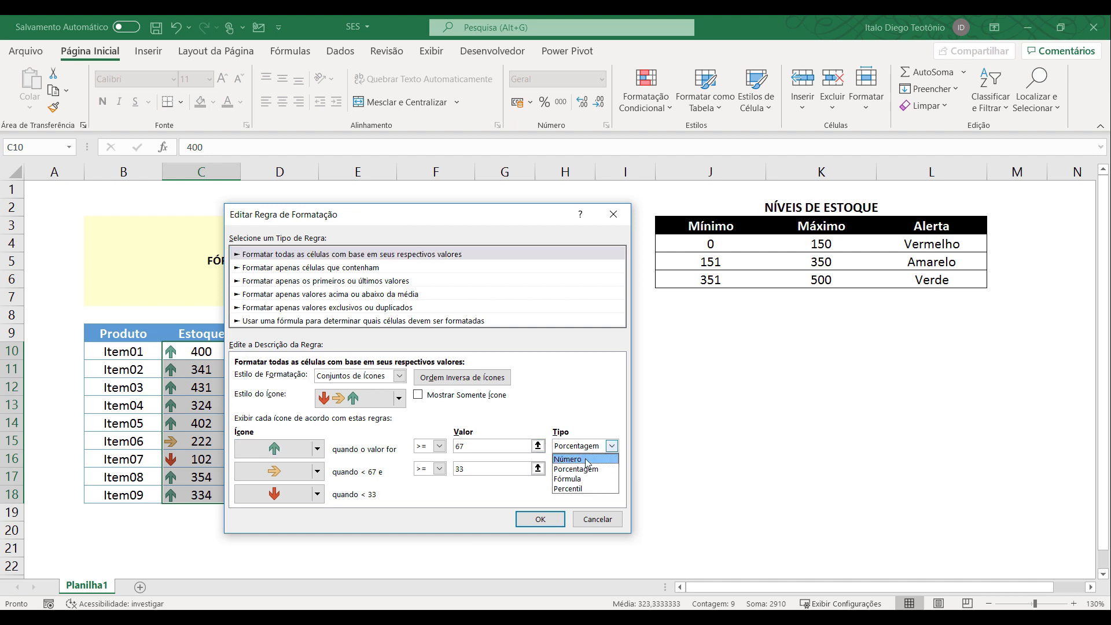
left_click(585, 459)
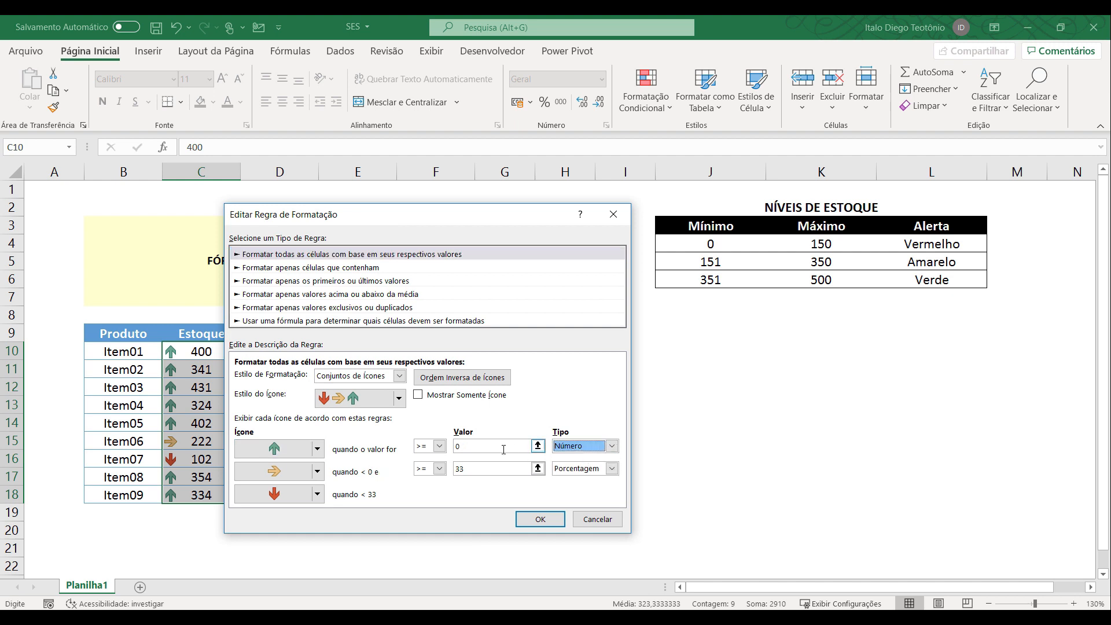
Set the green arrow's threshold value to the Verde minimum with the reference =$J$6.
left_click(706, 281)
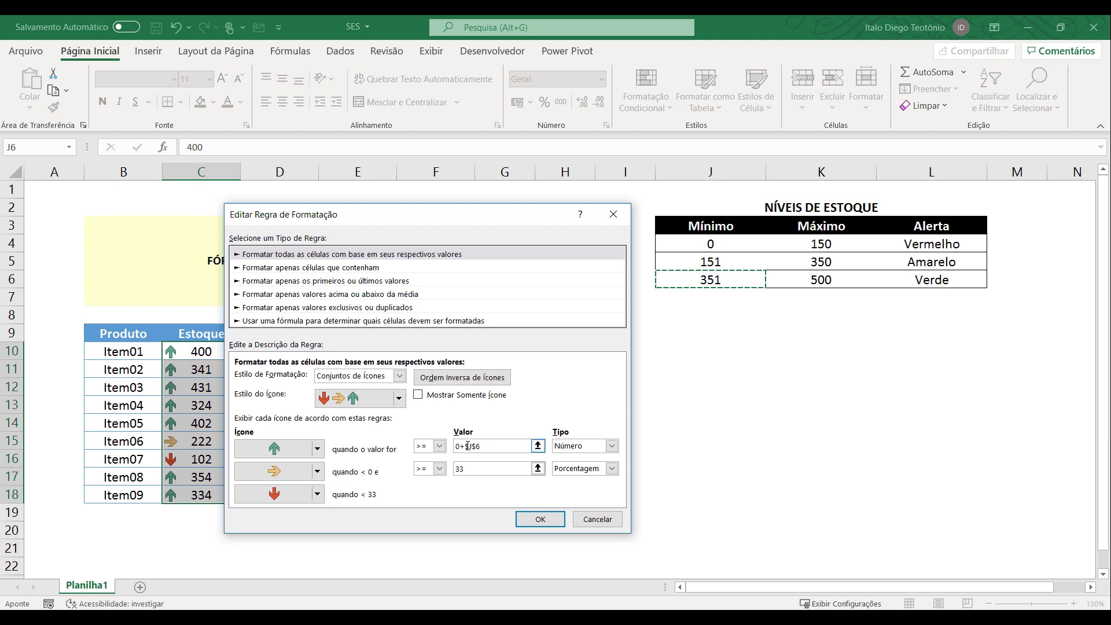
key("Delete")
left_click_drag(486, 447, 439, 447)
key("Delete")
left_click(731, 282)
key("Tab")
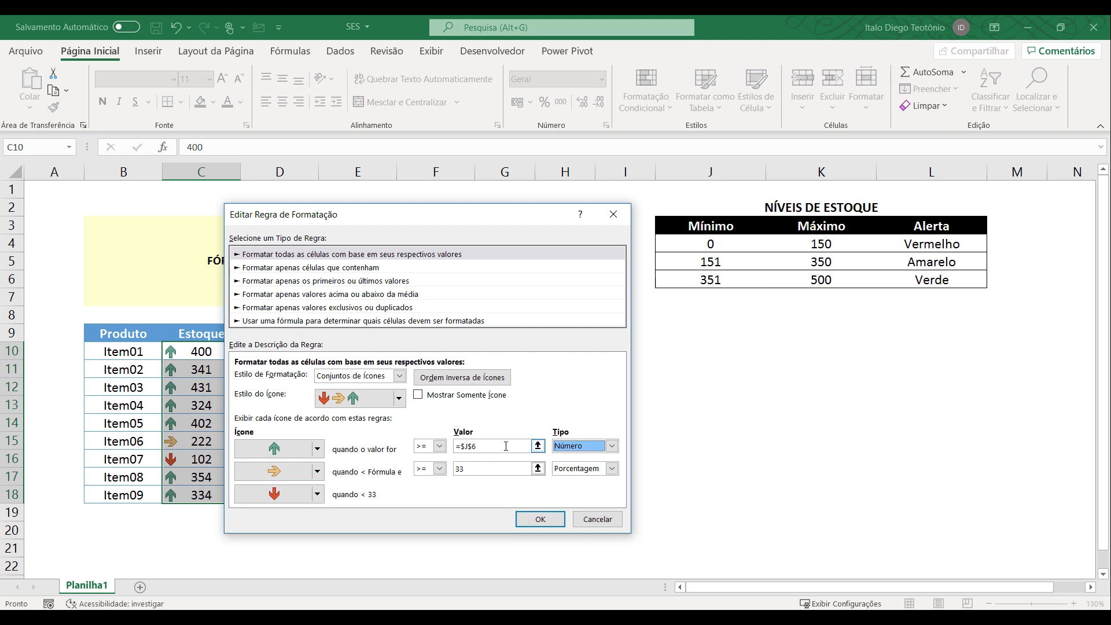
Set the yellow arrow's threshold to type Número with the Amarelo minimum =$J$5, and apply the edited rule to the Estoque values.
left_click(477, 470)
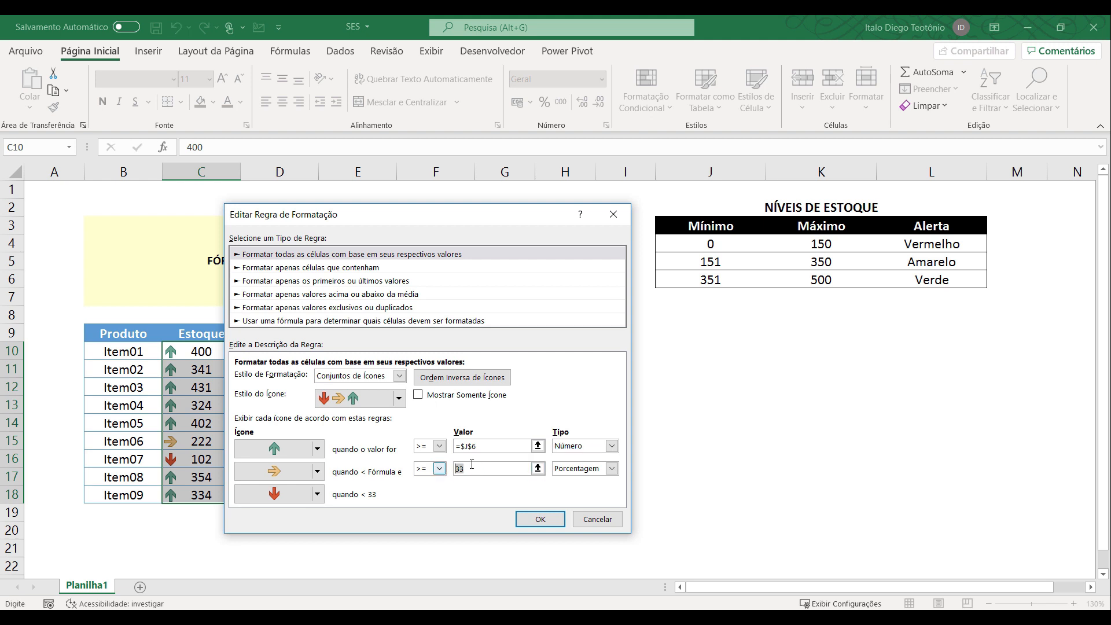
left_click(694, 264)
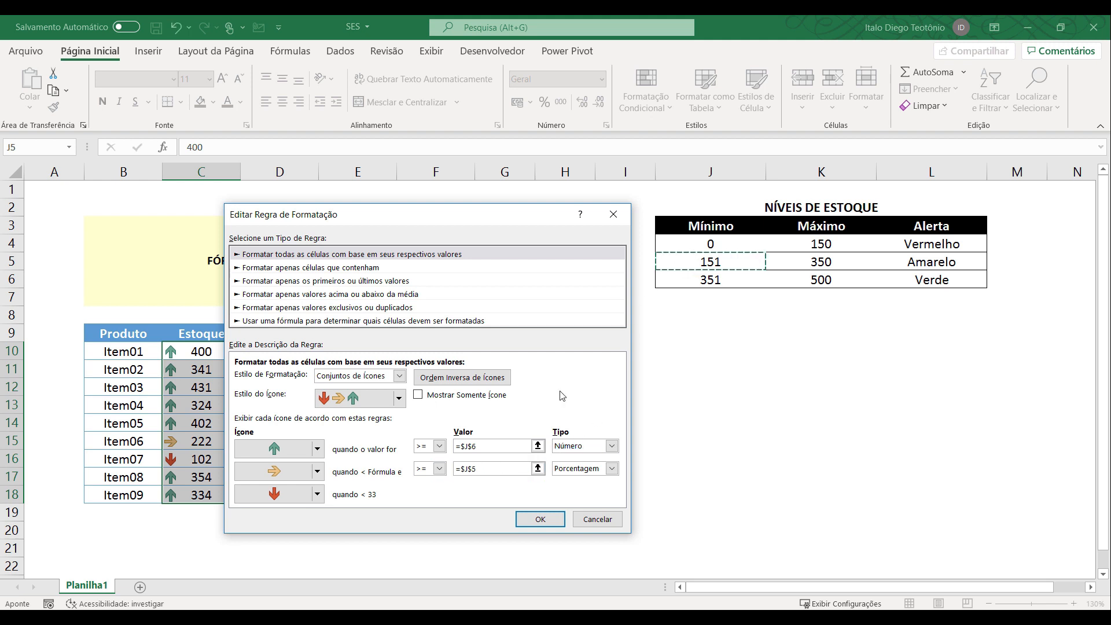
key("Tab")
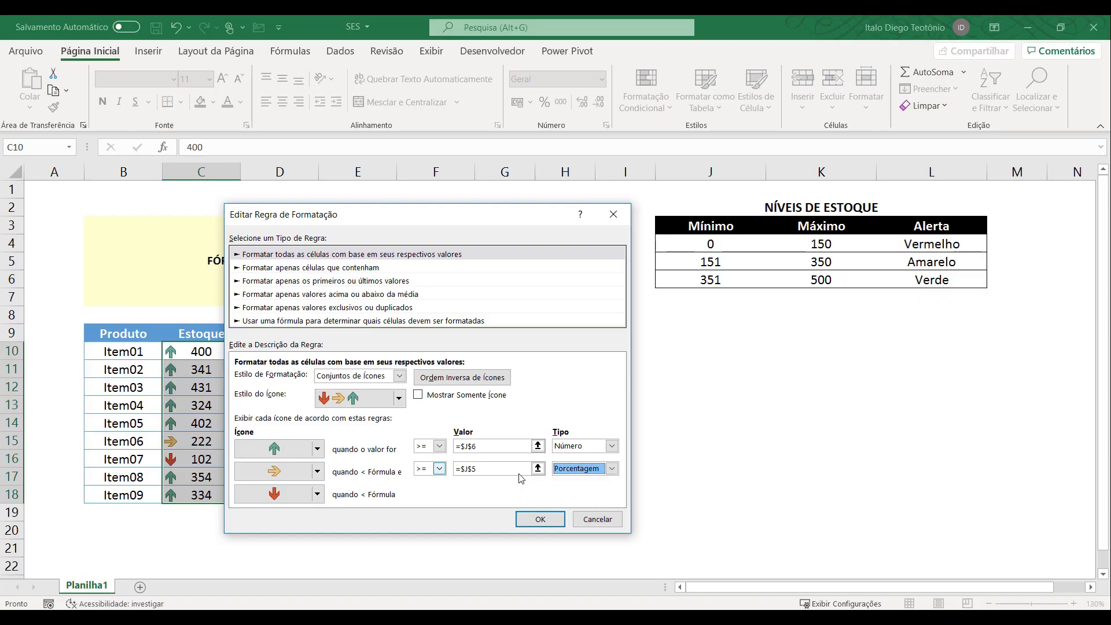
left_click(697, 464)
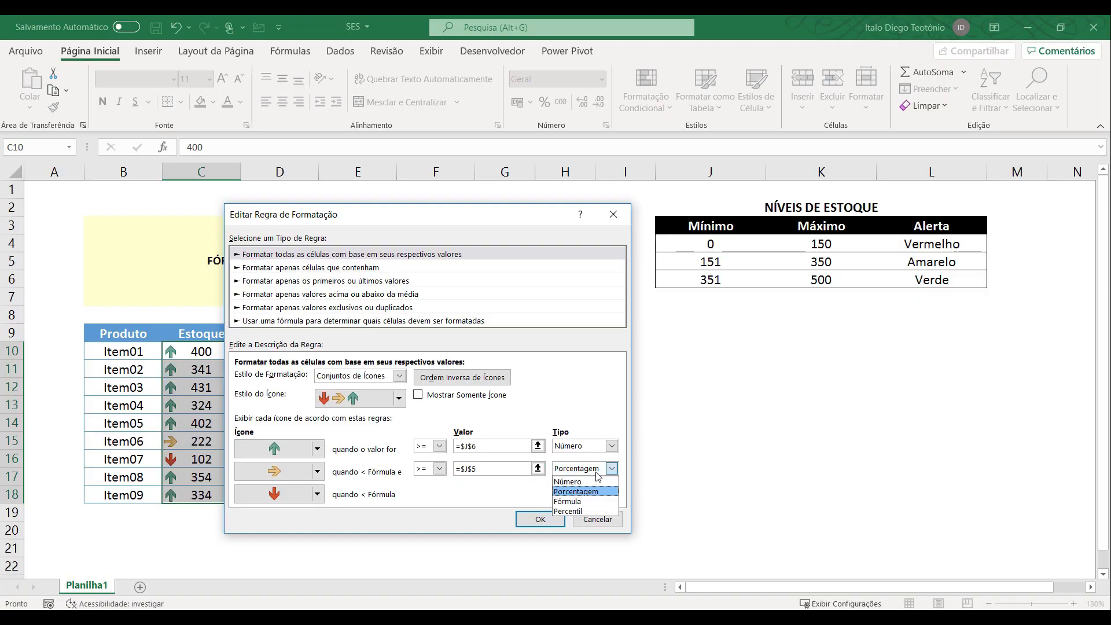
left_click(671, 486)
left_click(489, 469)
key("BackSpace")
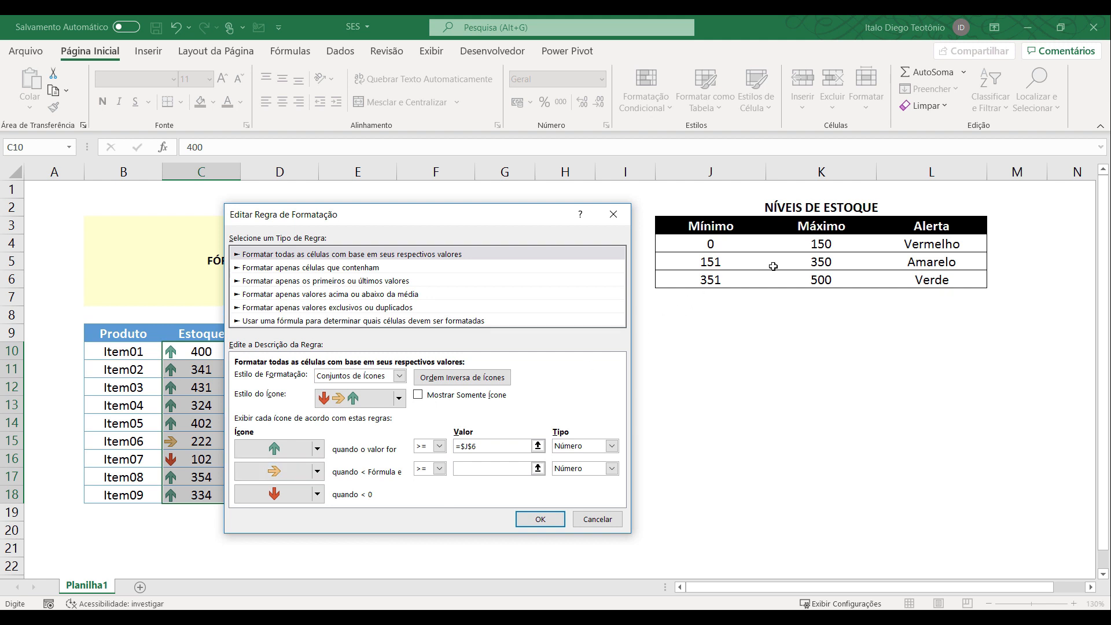
left_click(721, 263)
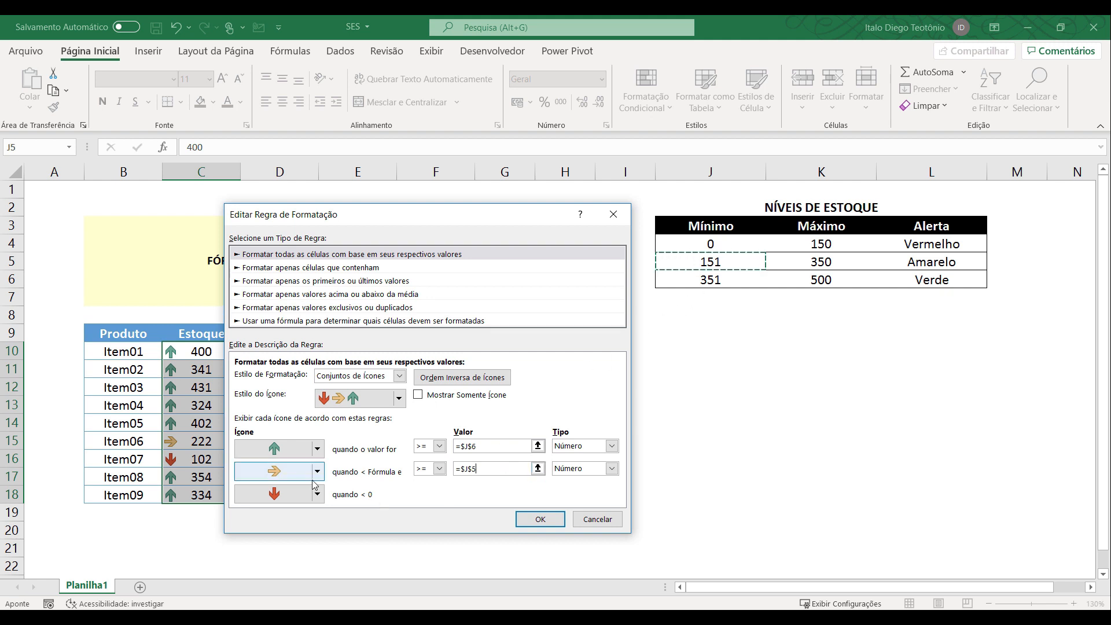
left_click(541, 520)
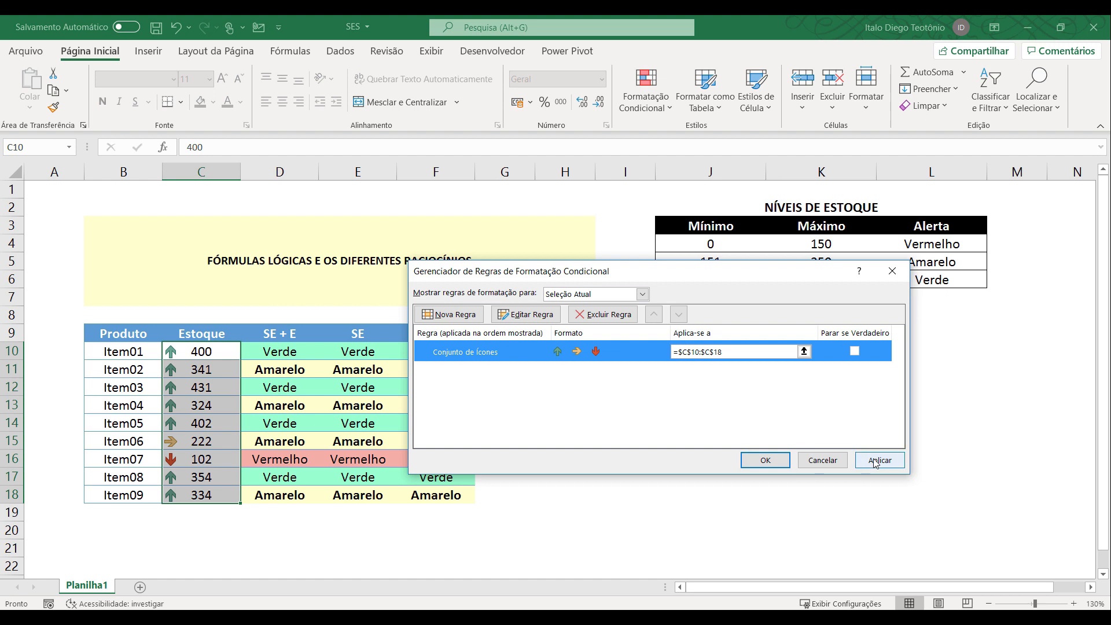
left_click(770, 461)
left_click(602, 508)
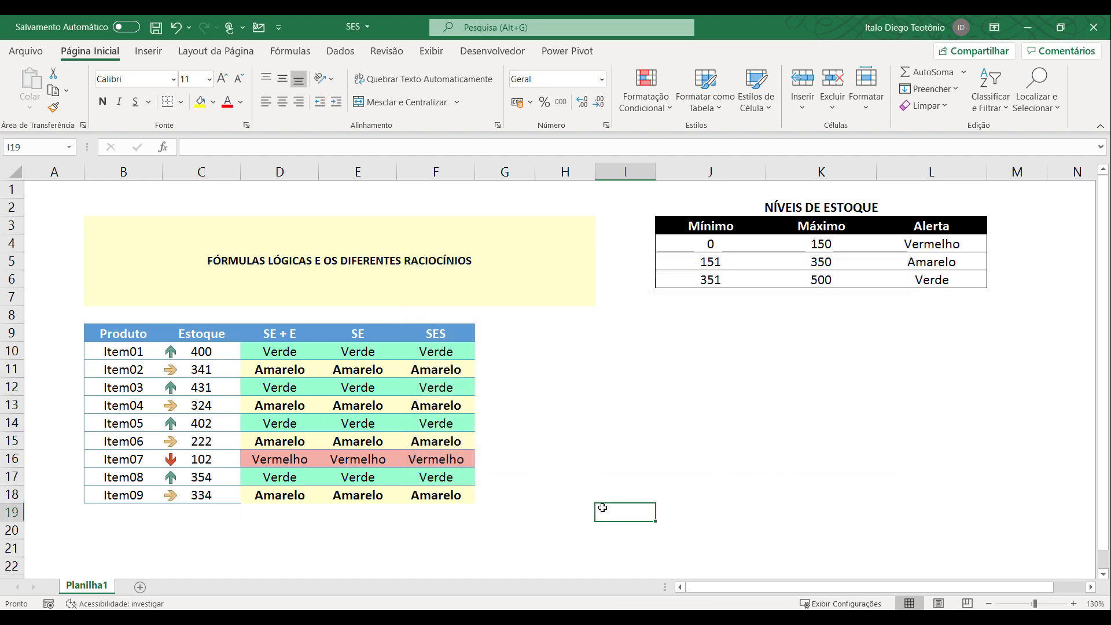
Check the arrows beside the Estoque values against the minimum and maximum ranges in the NÍVEIS DE ESTOQUE table.
left_click_drag(713, 280, 769, 281)
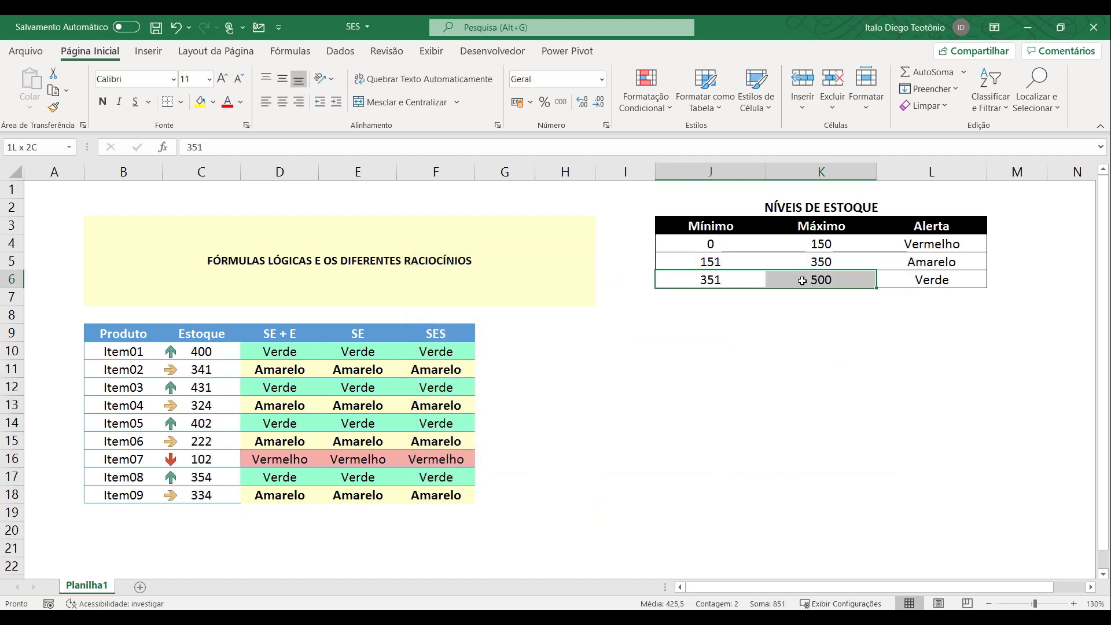
left_click(216, 354)
left_click_drag(674, 268, 764, 268)
left_click(200, 370)
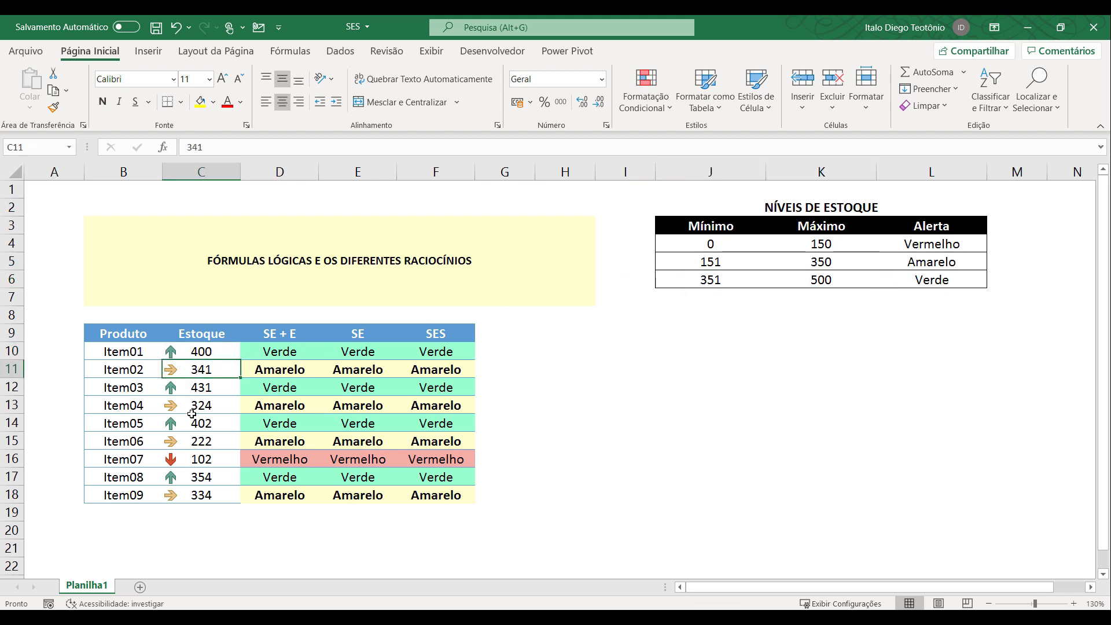
left_click(182, 459)
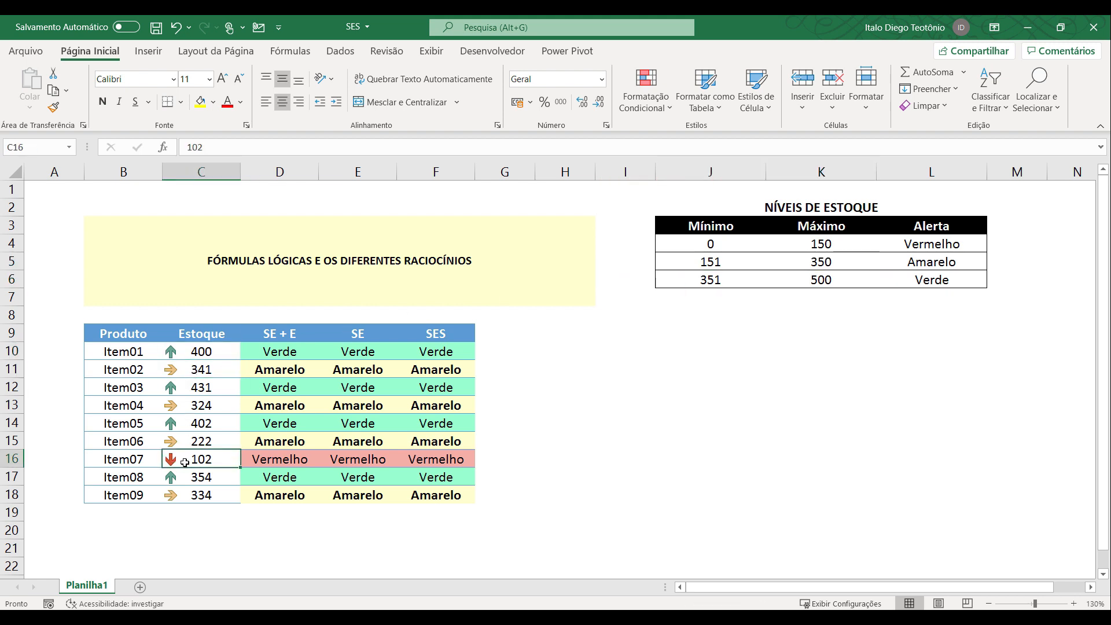
left_click(385, 511)
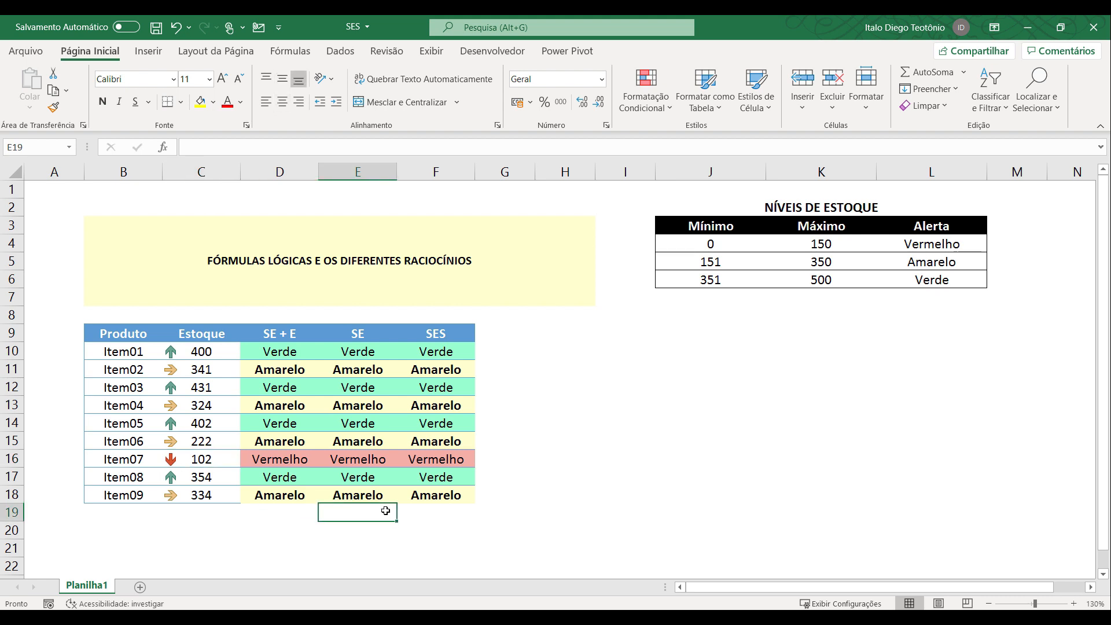
left_click_drag(223, 333, 219, 497)
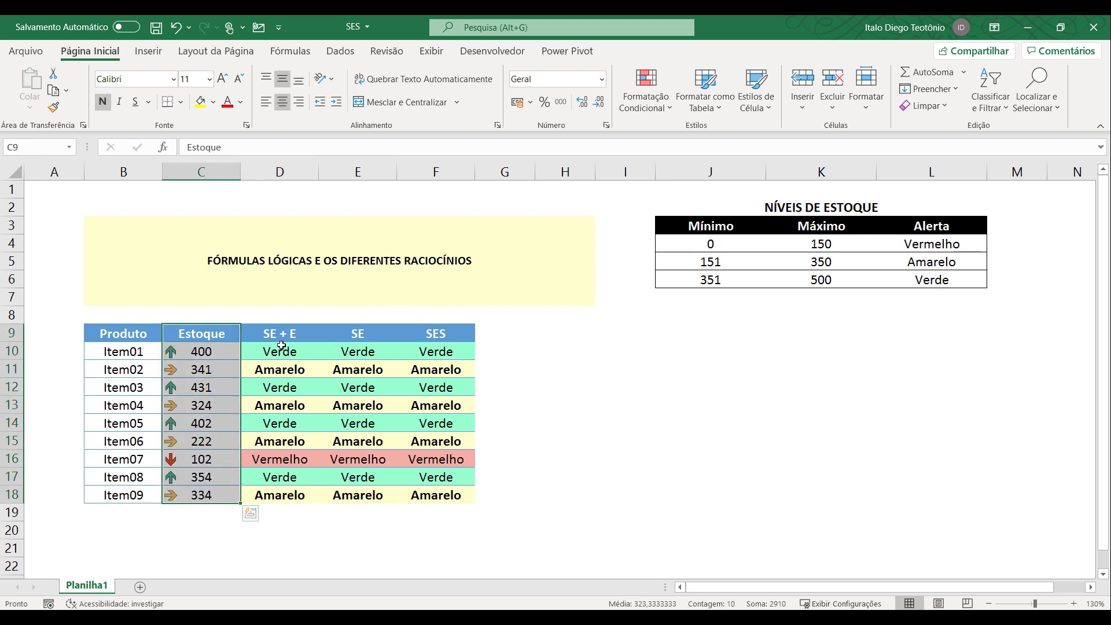